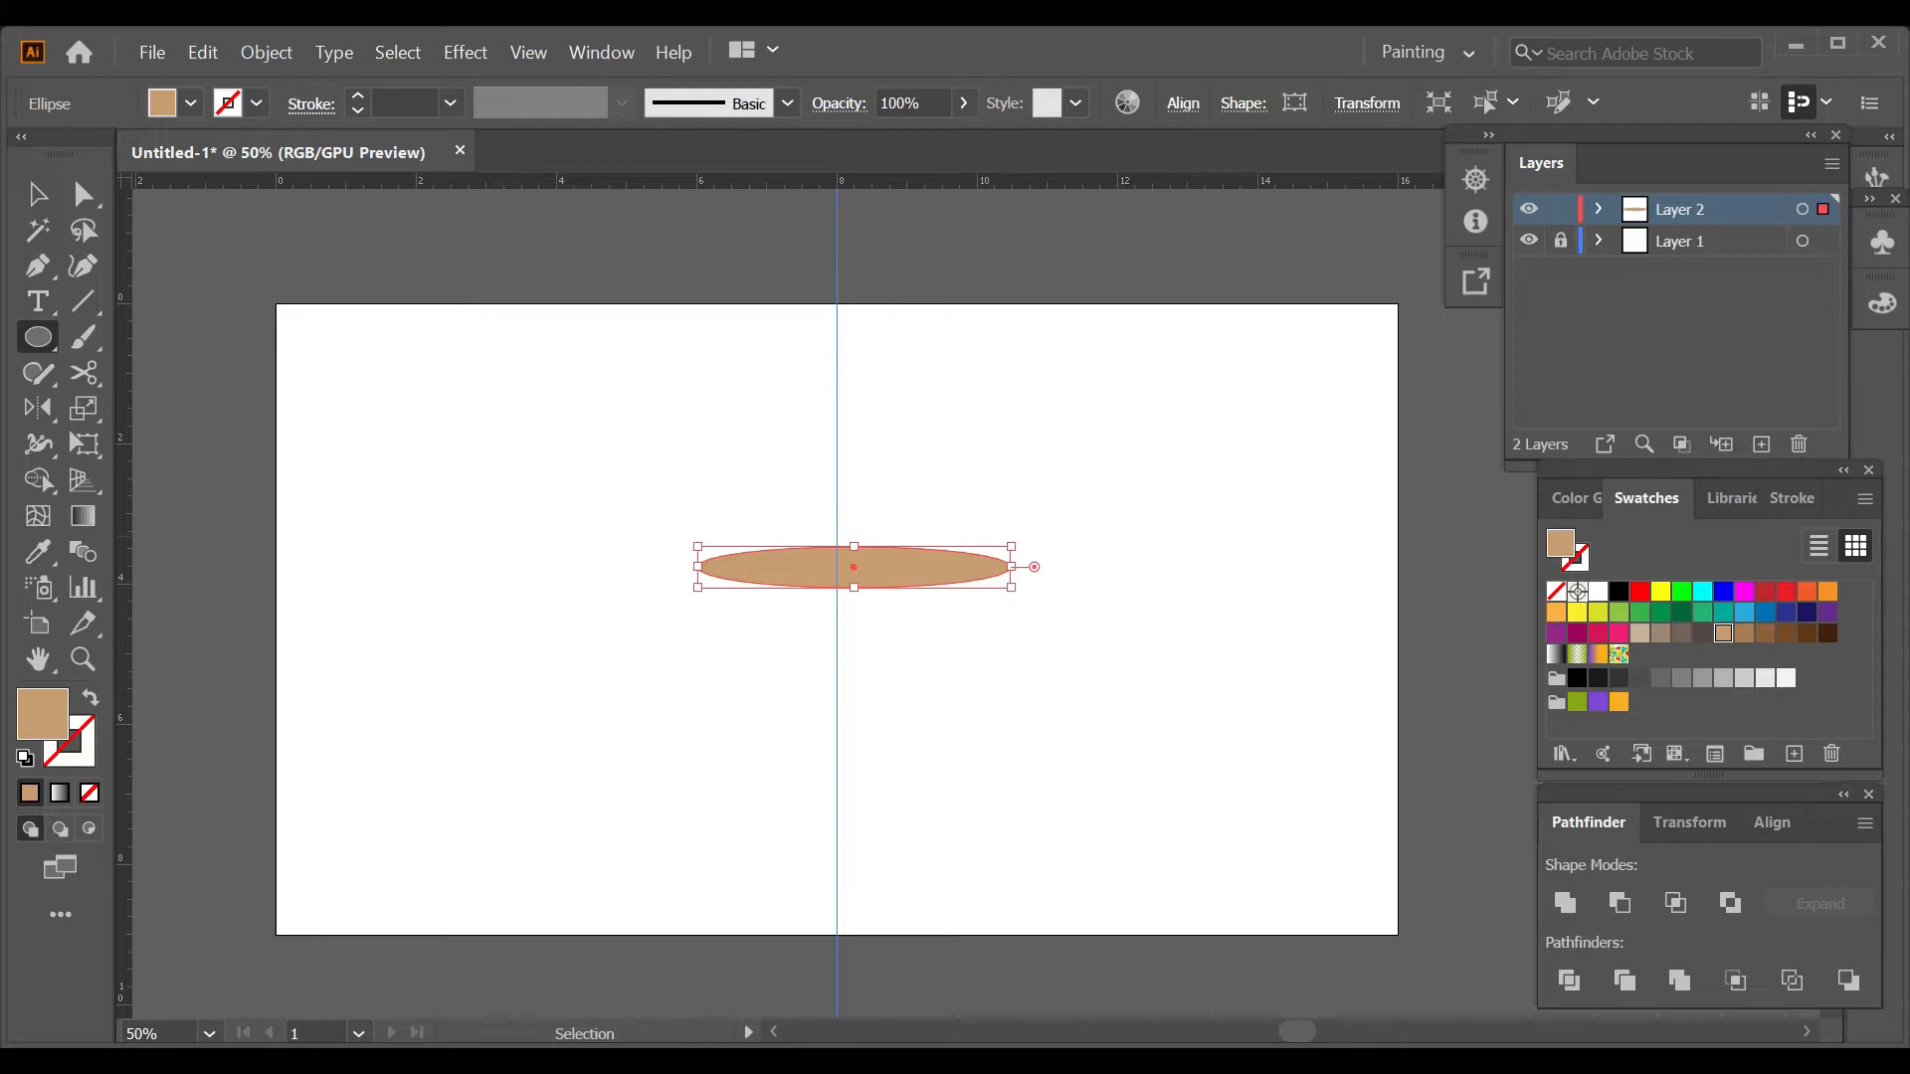
Centre the tan ellipse horizontally on the artboard's vertical guide.
{"action": "left_click", "coordinate": [1772, 824]}
{"action": "left_click", "coordinate": [1618, 904]}
{"action": "left_click", "coordinate": [1154, 686]}
{"action": "left_click", "coordinate": [1026, 585]}
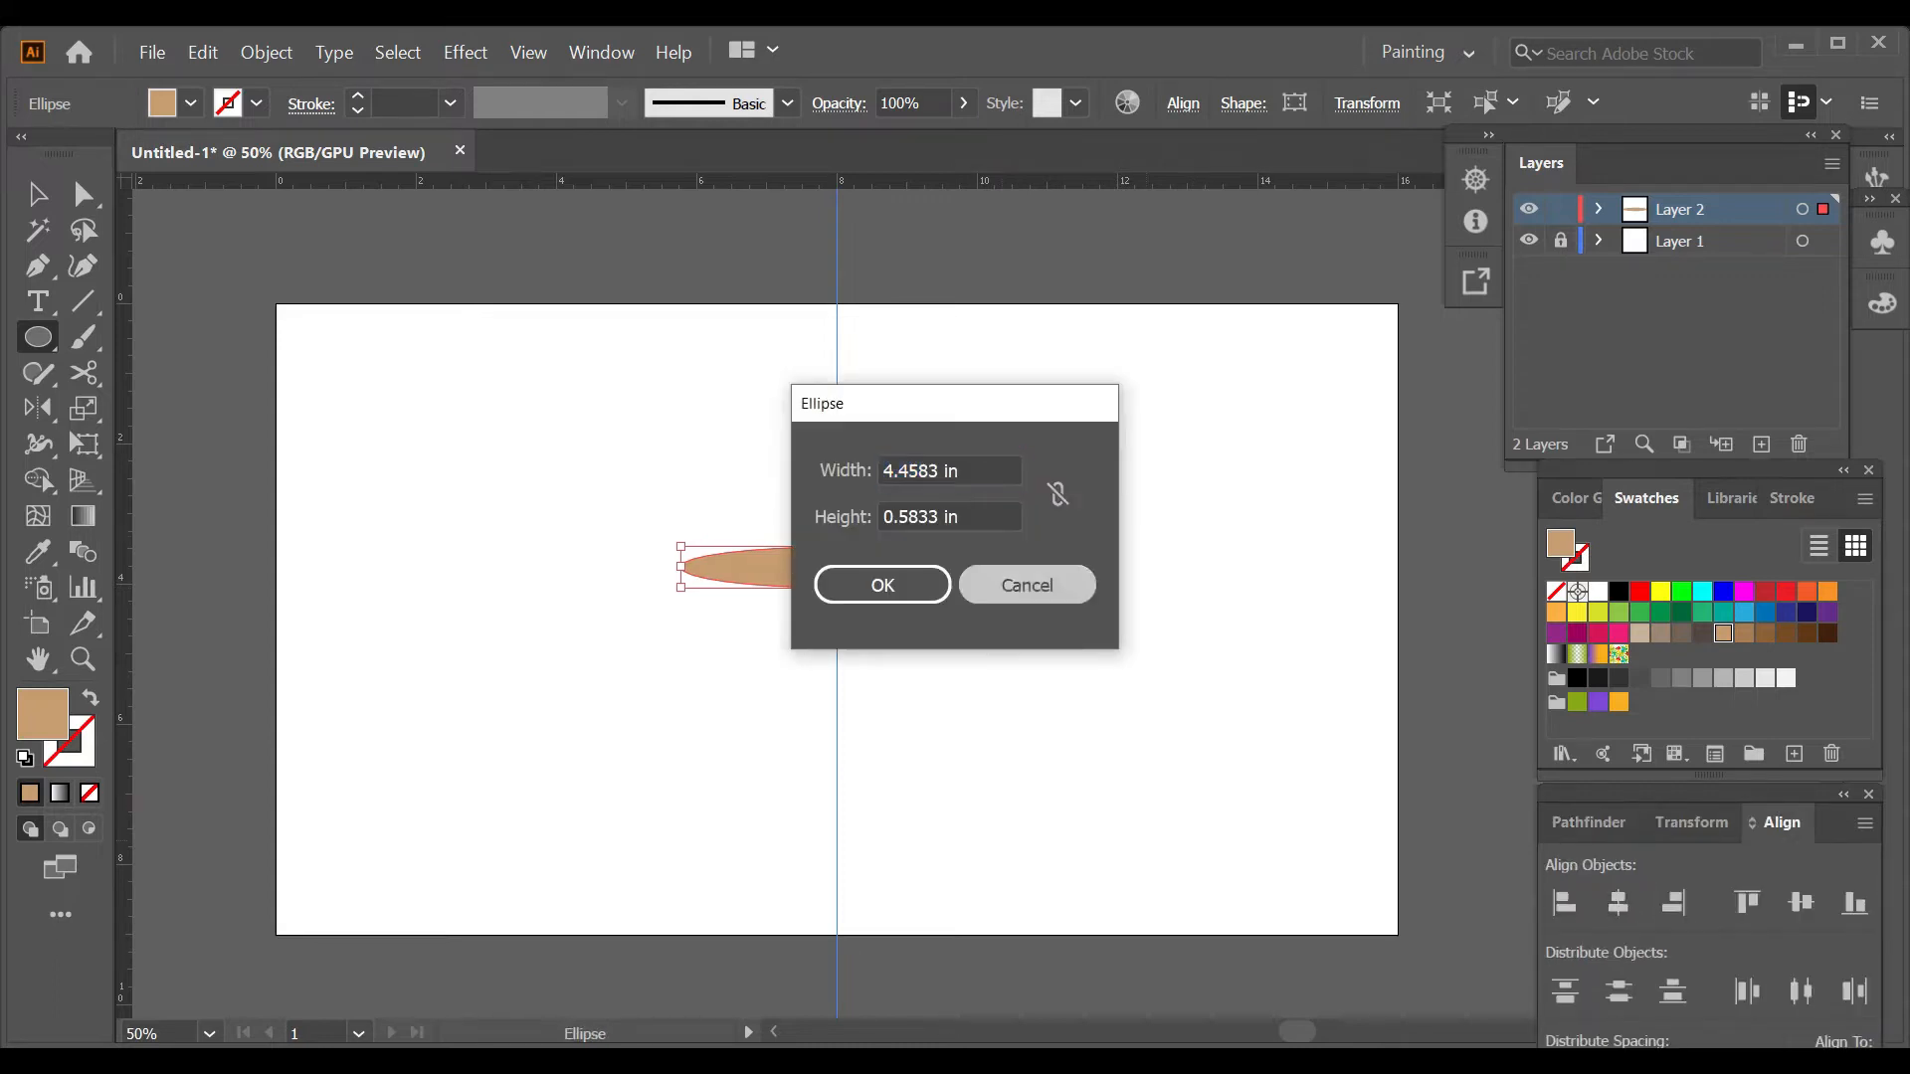
Draw the tan cup body between the ellipse's two end points, curving it down to a rounded base on the guide.
{"action": "key", "text": "p"}
{"action": "key", "text": "ctrl+shift+a"}
{"action": "left_click", "coordinate": [681, 567]}
{"action": "left_click", "coordinate": [994, 567]}
{"action": "left_click", "coordinate": [82, 265]}
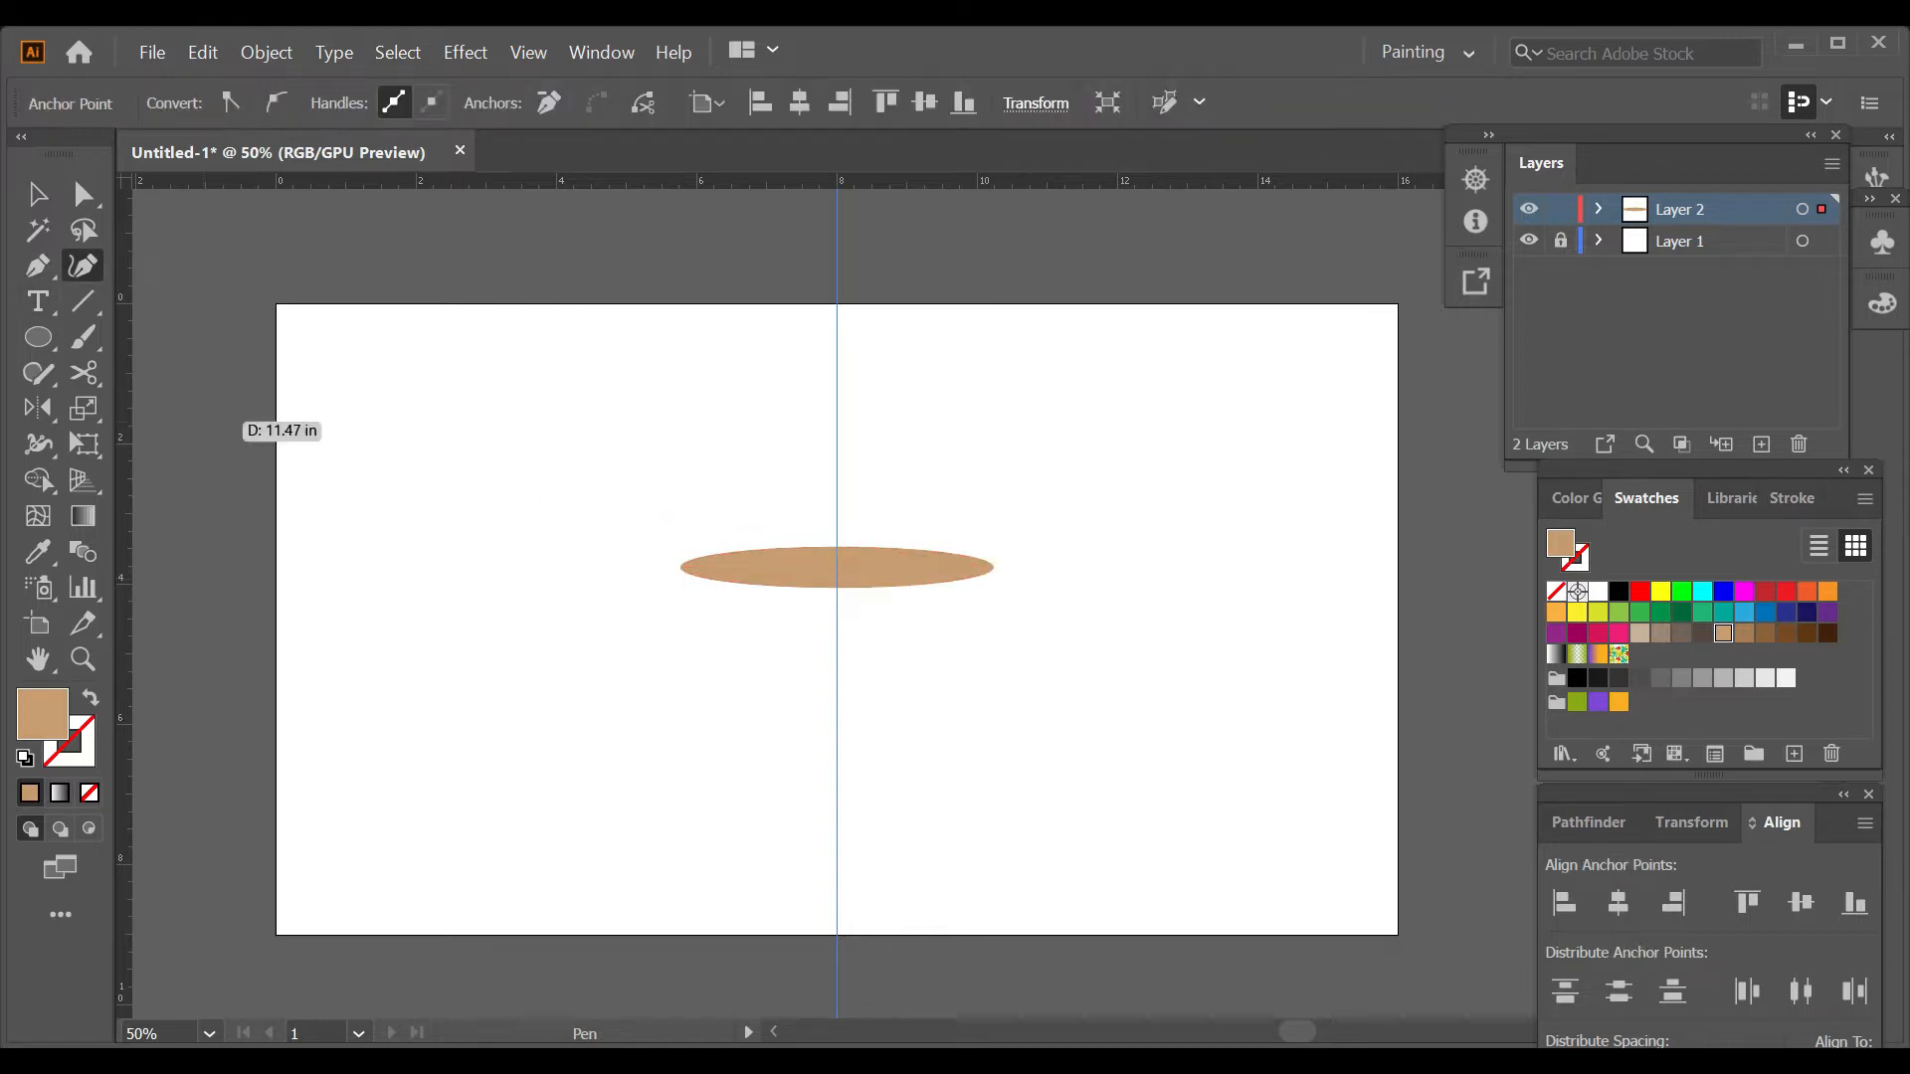
{"action": "left_click_drag", "start_coordinate": [836, 568], "coordinate": [836, 797]}
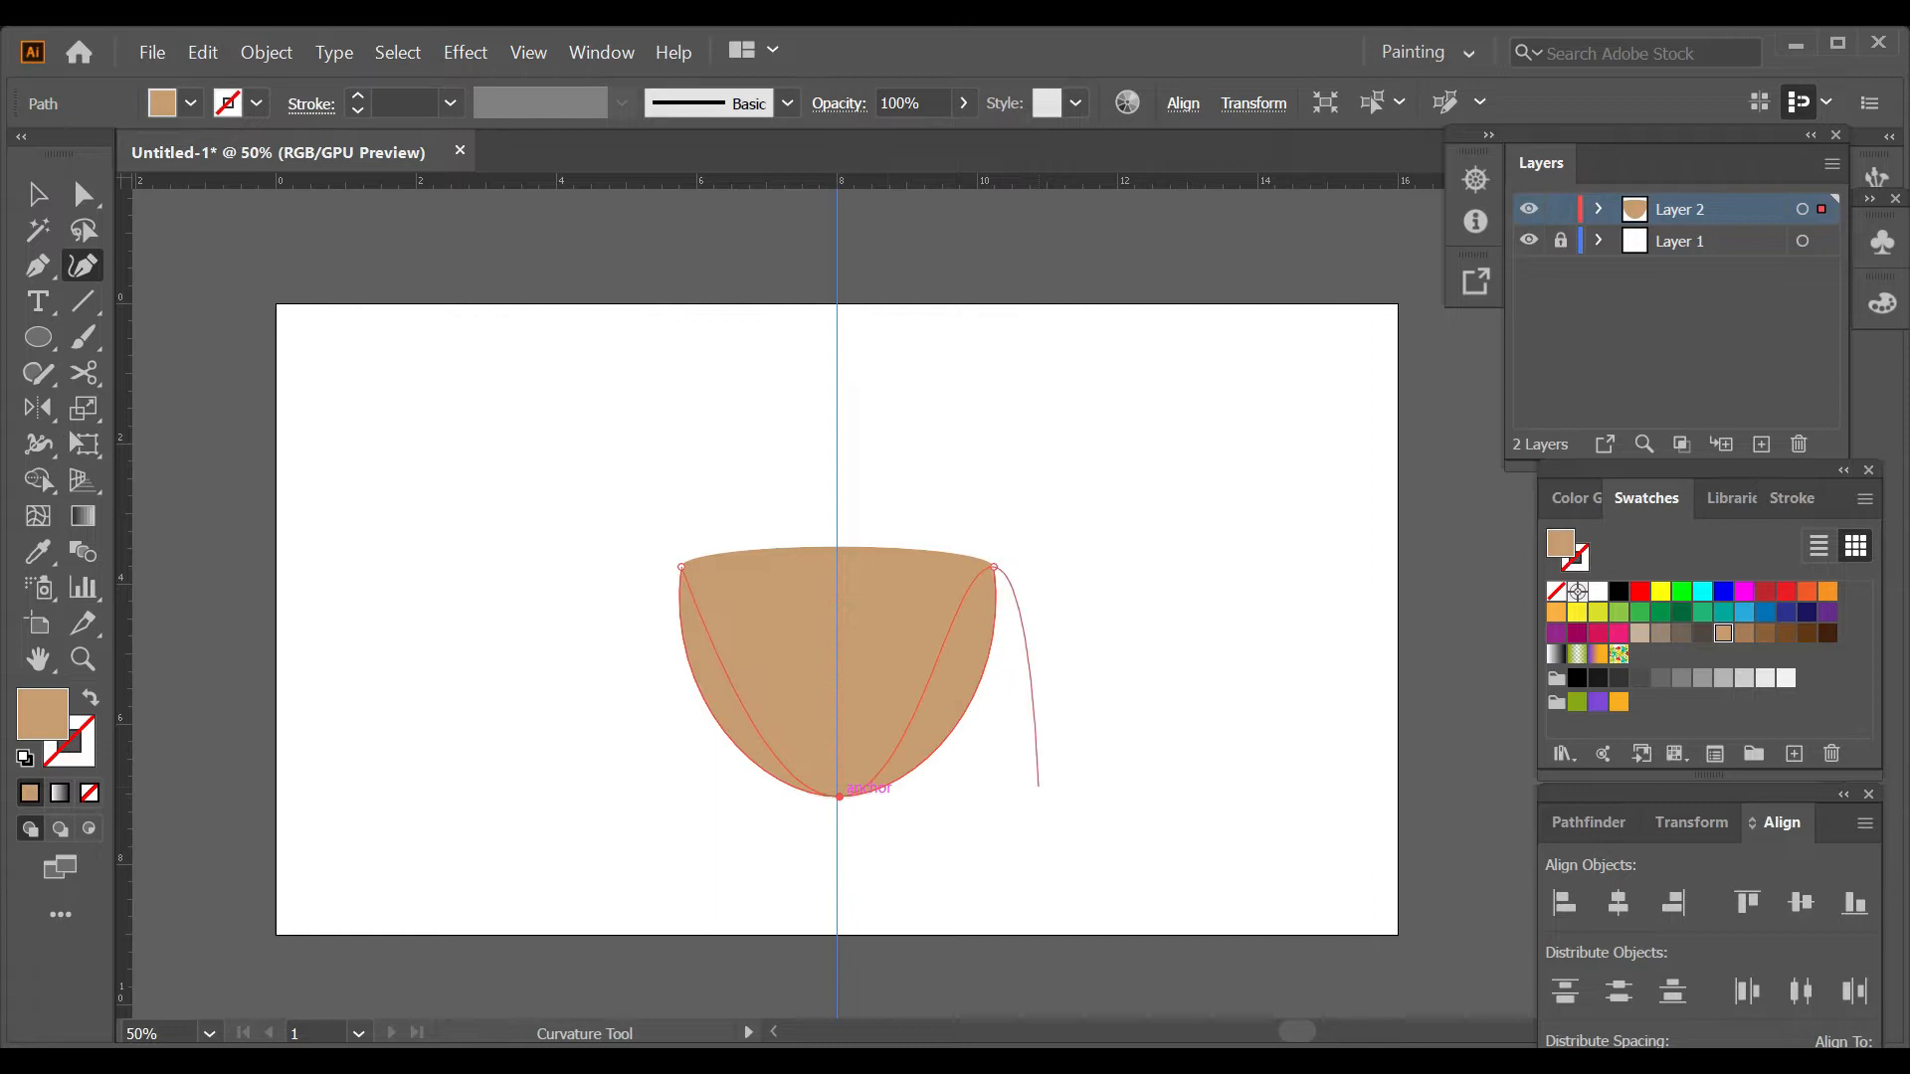
{"action": "left_click", "coordinate": [1037, 785], "text": "ctrl"}
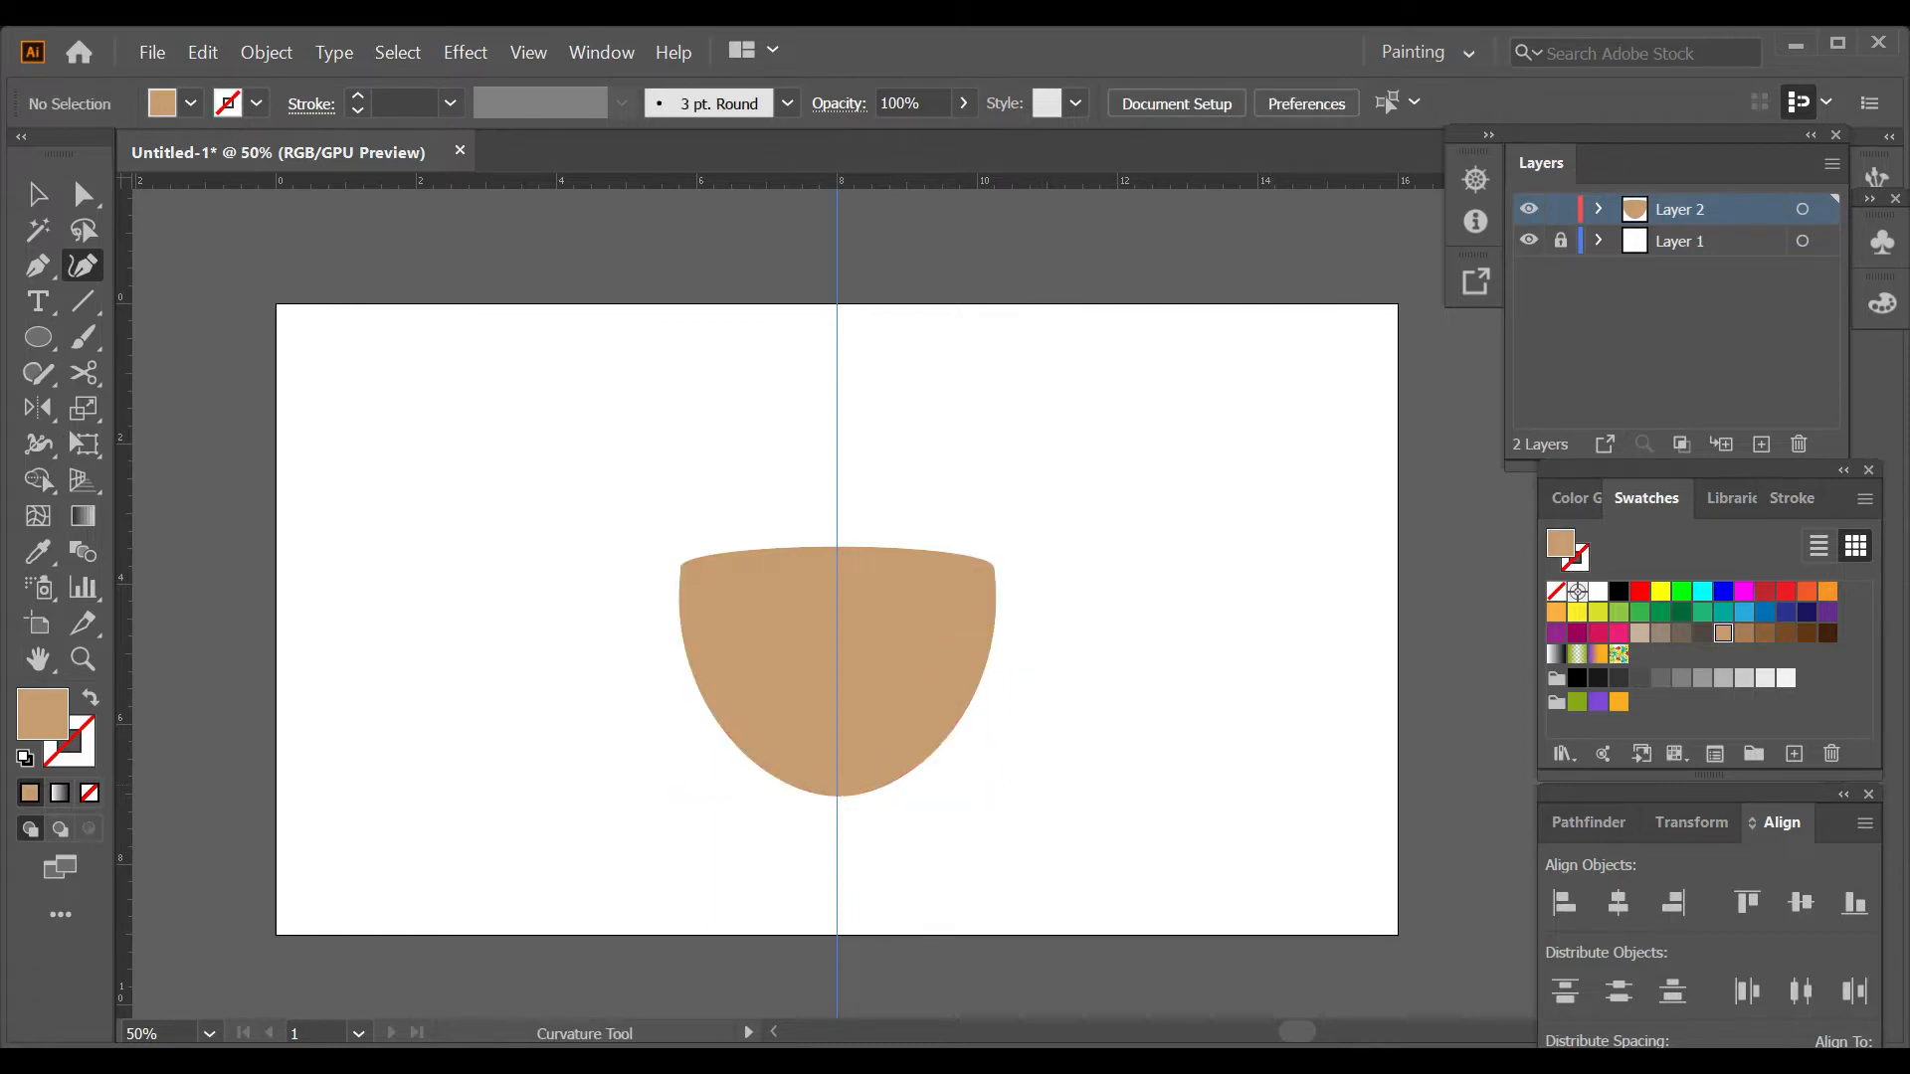
Stretch the tan ellipse vertically about its centre to form a taller cup mouth.
{"action": "key", "text": "v"}
{"action": "left_click", "coordinate": [838, 558]}
{"action": "mouse_move", "coordinate": [836, 546]}
{"action": "left_mouse_down"}
{"action": "mouse_move", "coordinate": [837, 494]}
{"action": "mouse_move", "coordinate": [857, 560]}
{"action": "left_mouse_up"}
{"action": "left_click_drag", "start_coordinate": [1011, 523], "coordinate": [1006, 506]}
{"action": "key", "text": "ctrl+z"}
{"action": "left_click", "coordinate": [1069, 483]}
{"action": "left_click", "coordinate": [880, 549]}
{"action": "left_click_drag", "start_coordinate": [836, 521], "coordinate": [837, 504]}
{"action": "left_click", "coordinate": [1049, 482]}
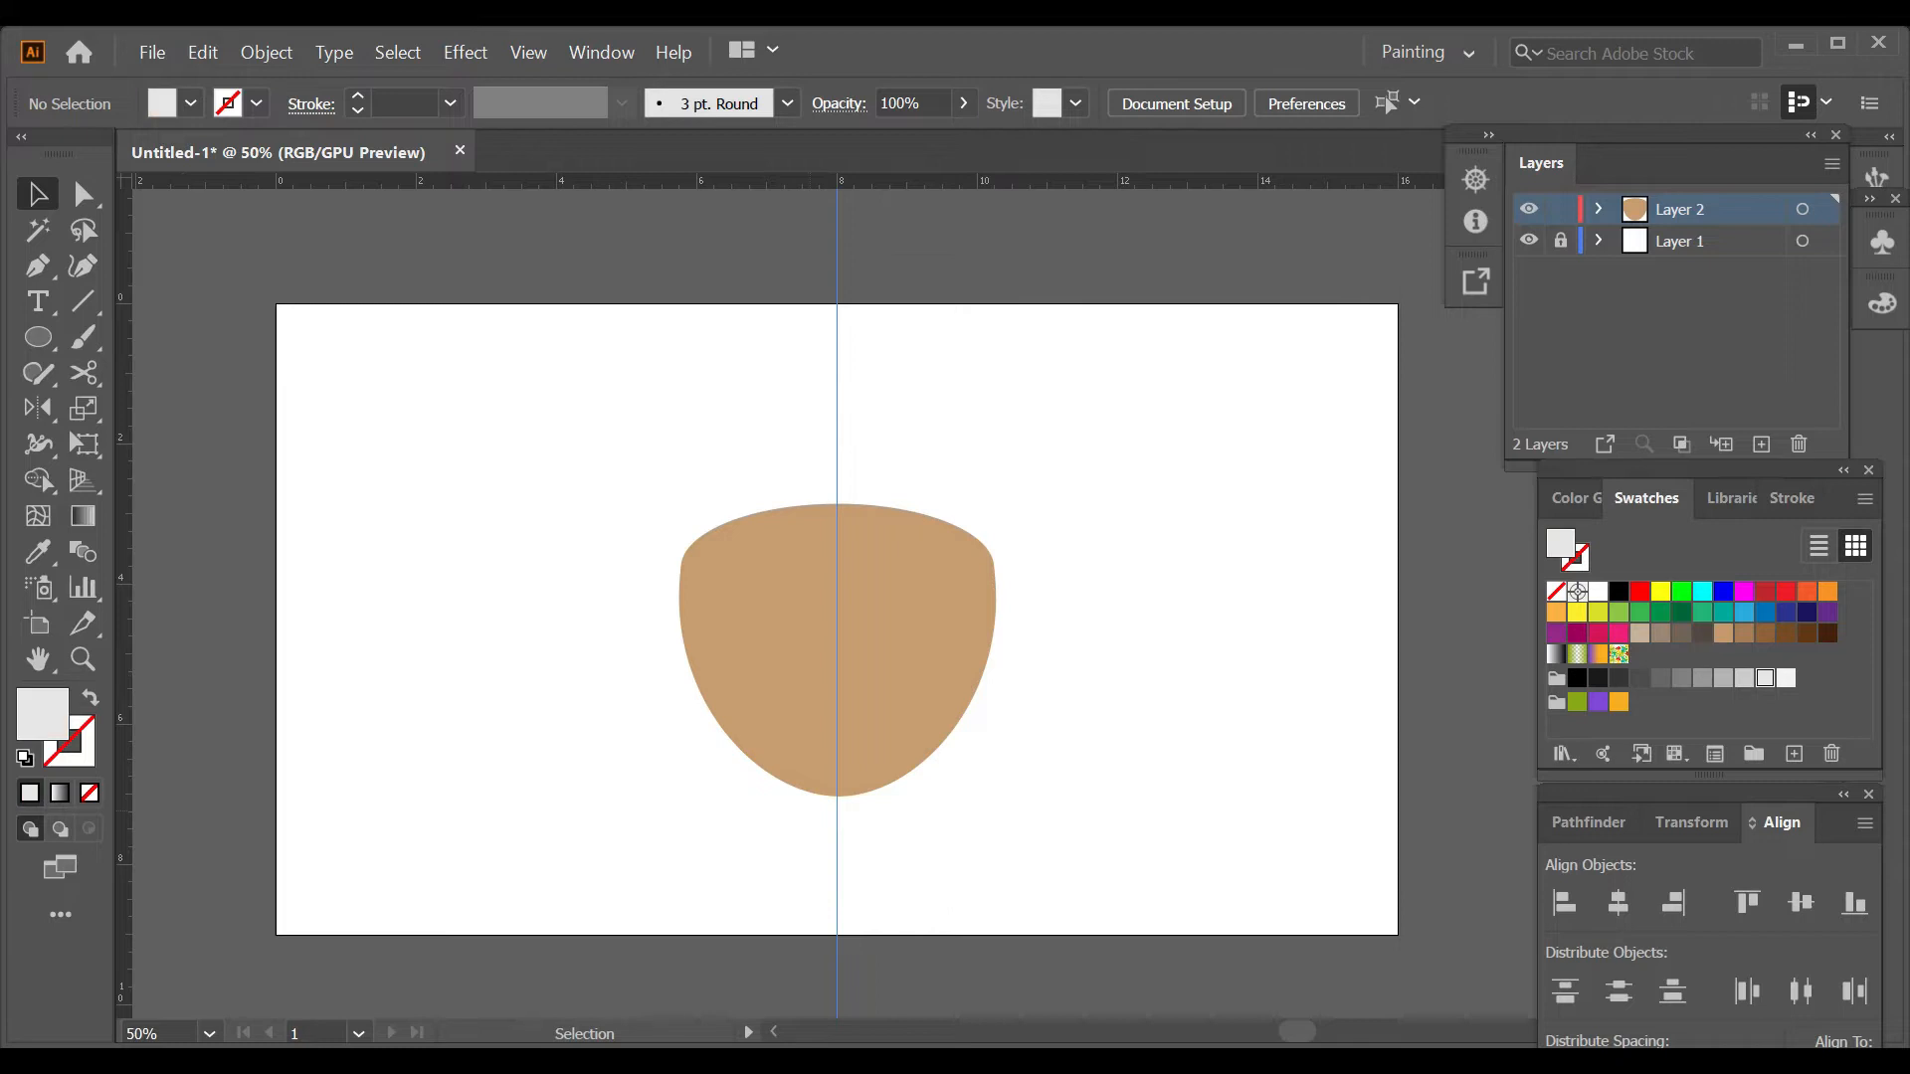
Draw an unfilled ellipse with a light-gray stroke across the cup and stretch it vertically to match the mouth.
{"action": "key", "text": "shift+x"}
{"action": "key", "text": "l"}
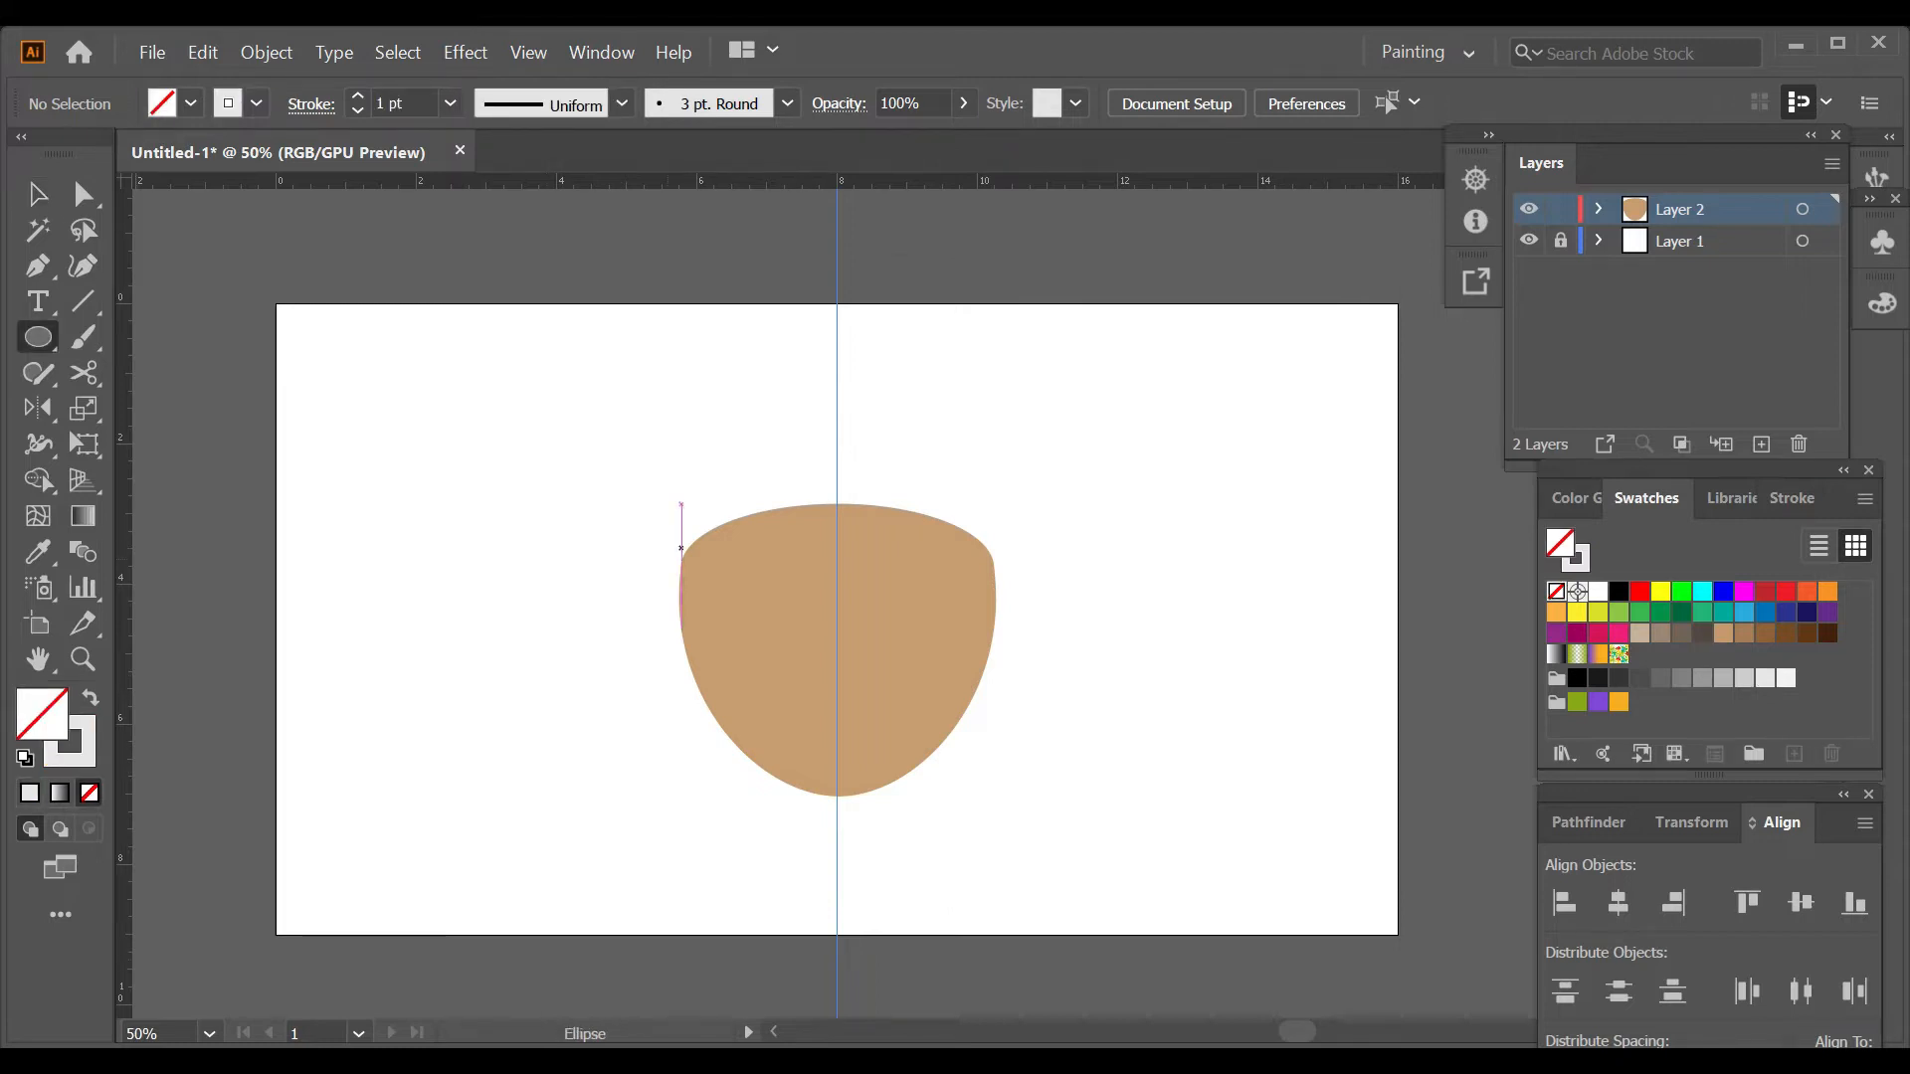
{"action": "left_click_drag", "start_coordinate": [683, 558], "coordinate": [996, 573]}
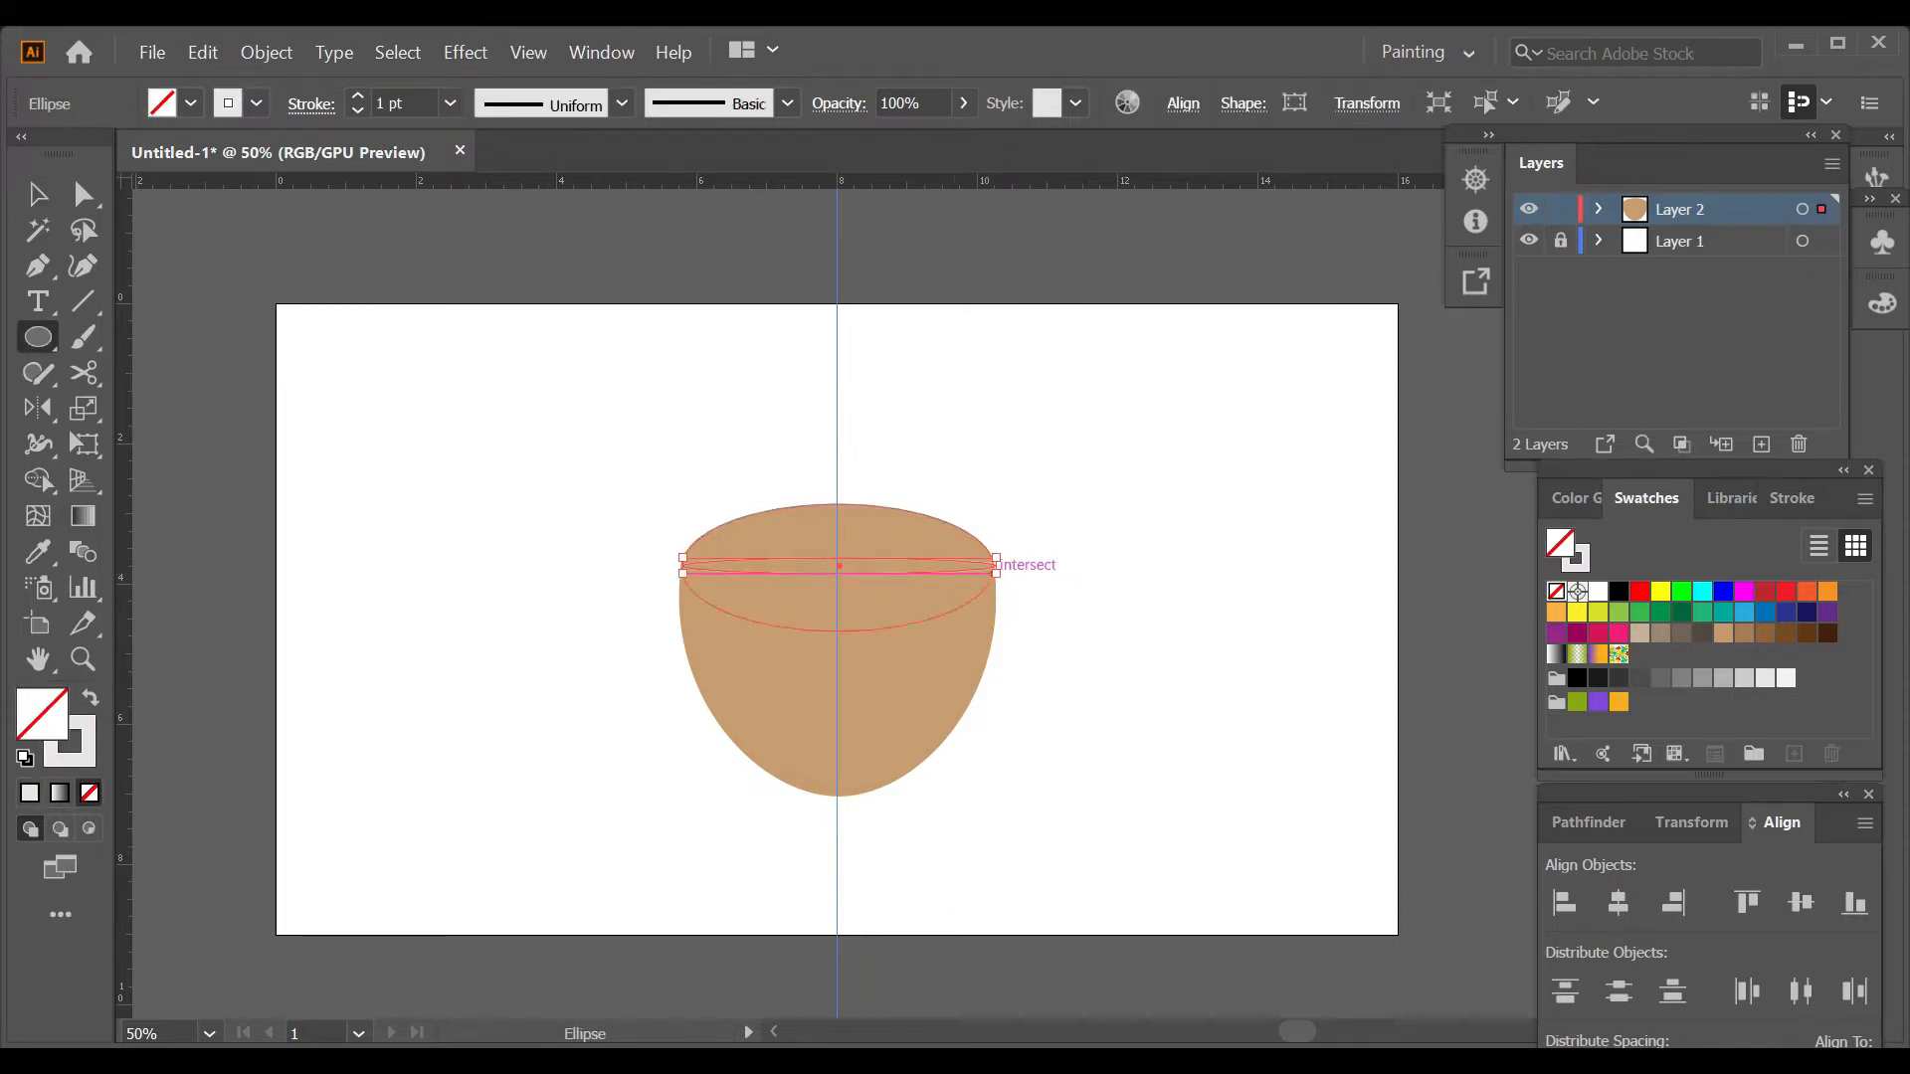
{"action": "key", "text": "v"}
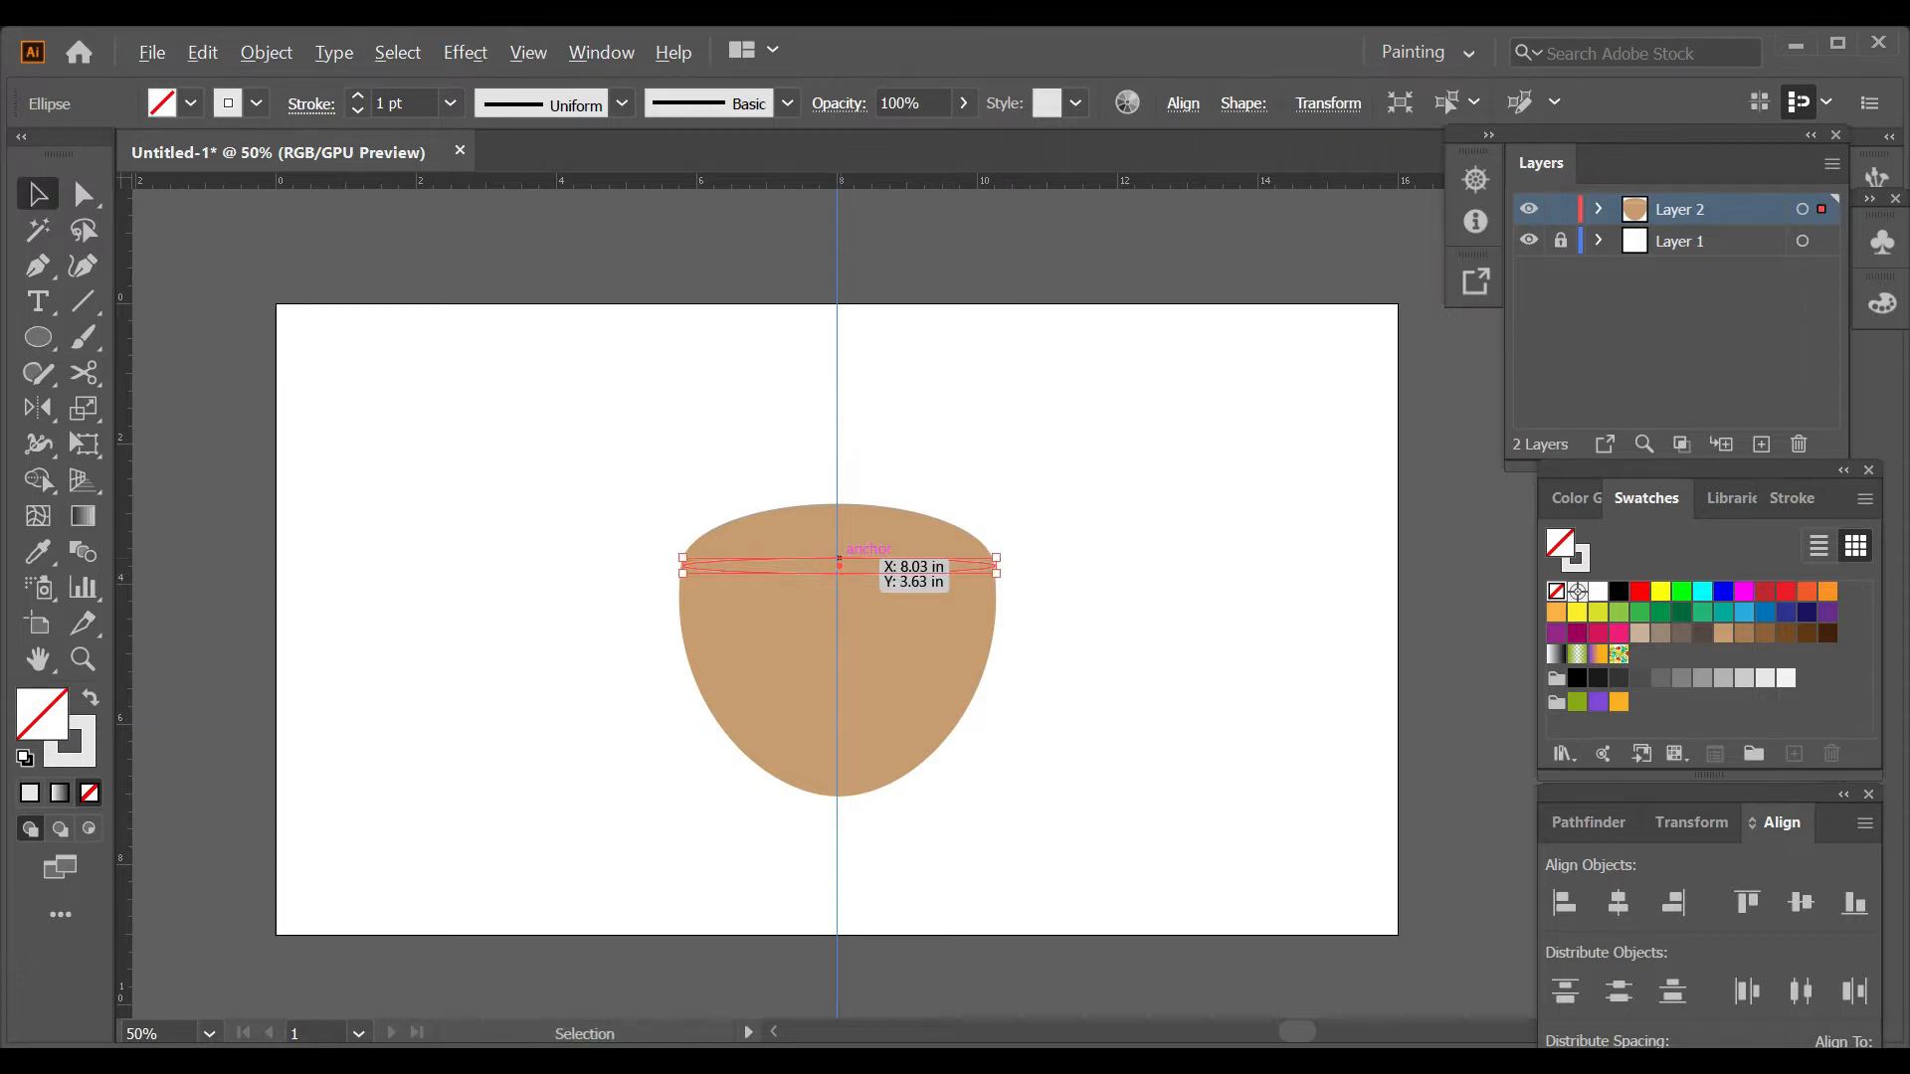
{"action": "scroll", "coordinate": [839, 564], "scroll_direction": "up", "scroll_amount": 4}
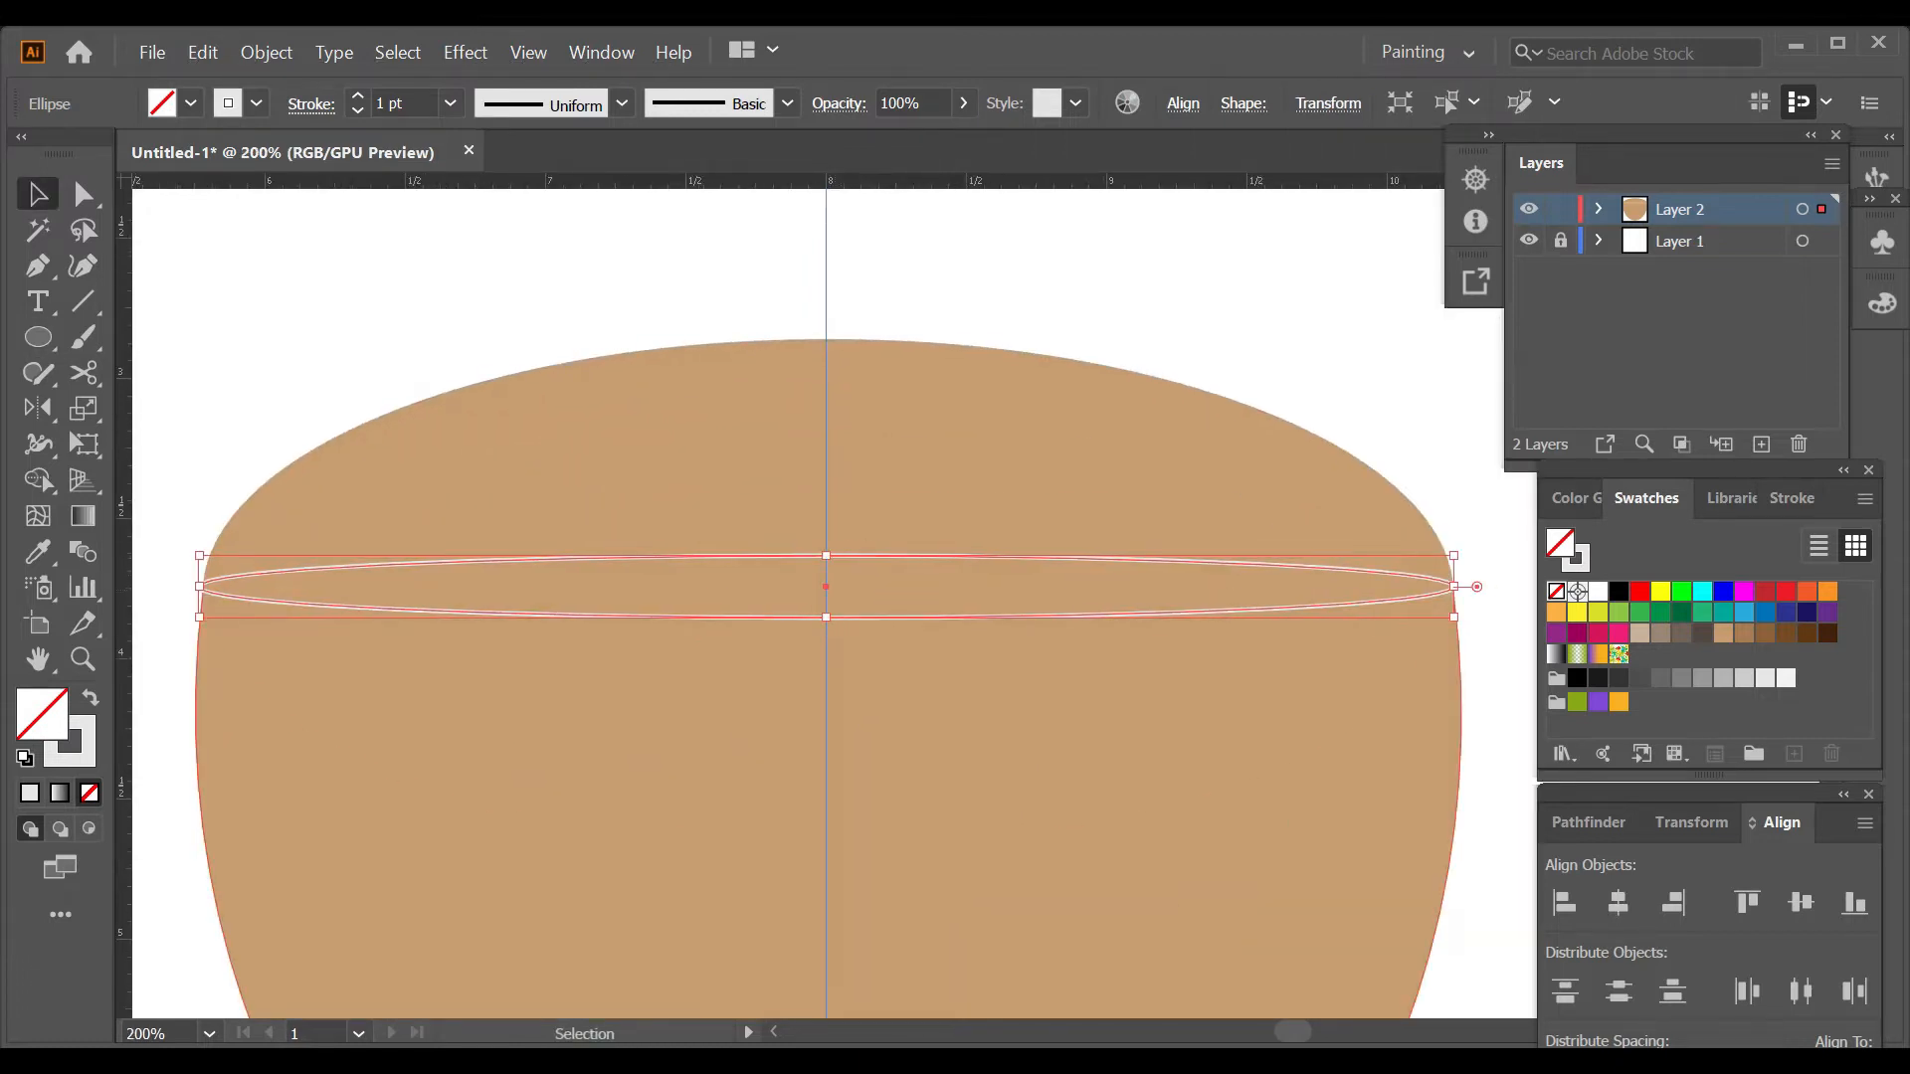
{"action": "left_click_drag", "start_coordinate": [826, 555], "coordinate": [825, 339]}
Set the rim ellipse's stroke to 9 pt, narrow it to fit the cup's sides and centre it on the guide.
{"action": "left_click_drag", "start_coordinate": [196, 585], "coordinate": [207, 593]}
{"action": "left_click", "coordinate": [357, 96]}
{"action": "left_click", "coordinate": [358, 96]}
{"action": "left_click", "coordinate": [357, 96]}
{"action": "left_click", "coordinate": [357, 96]}
{"action": "left_click", "coordinate": [358, 96]}
{"action": "left_click", "coordinate": [357, 96]}
{"action": "left_click", "coordinate": [357, 97]}
{"action": "left_click", "coordinate": [357, 96]}
{"action": "left_click_drag", "start_coordinate": [1443, 587], "coordinate": [1440, 588]}
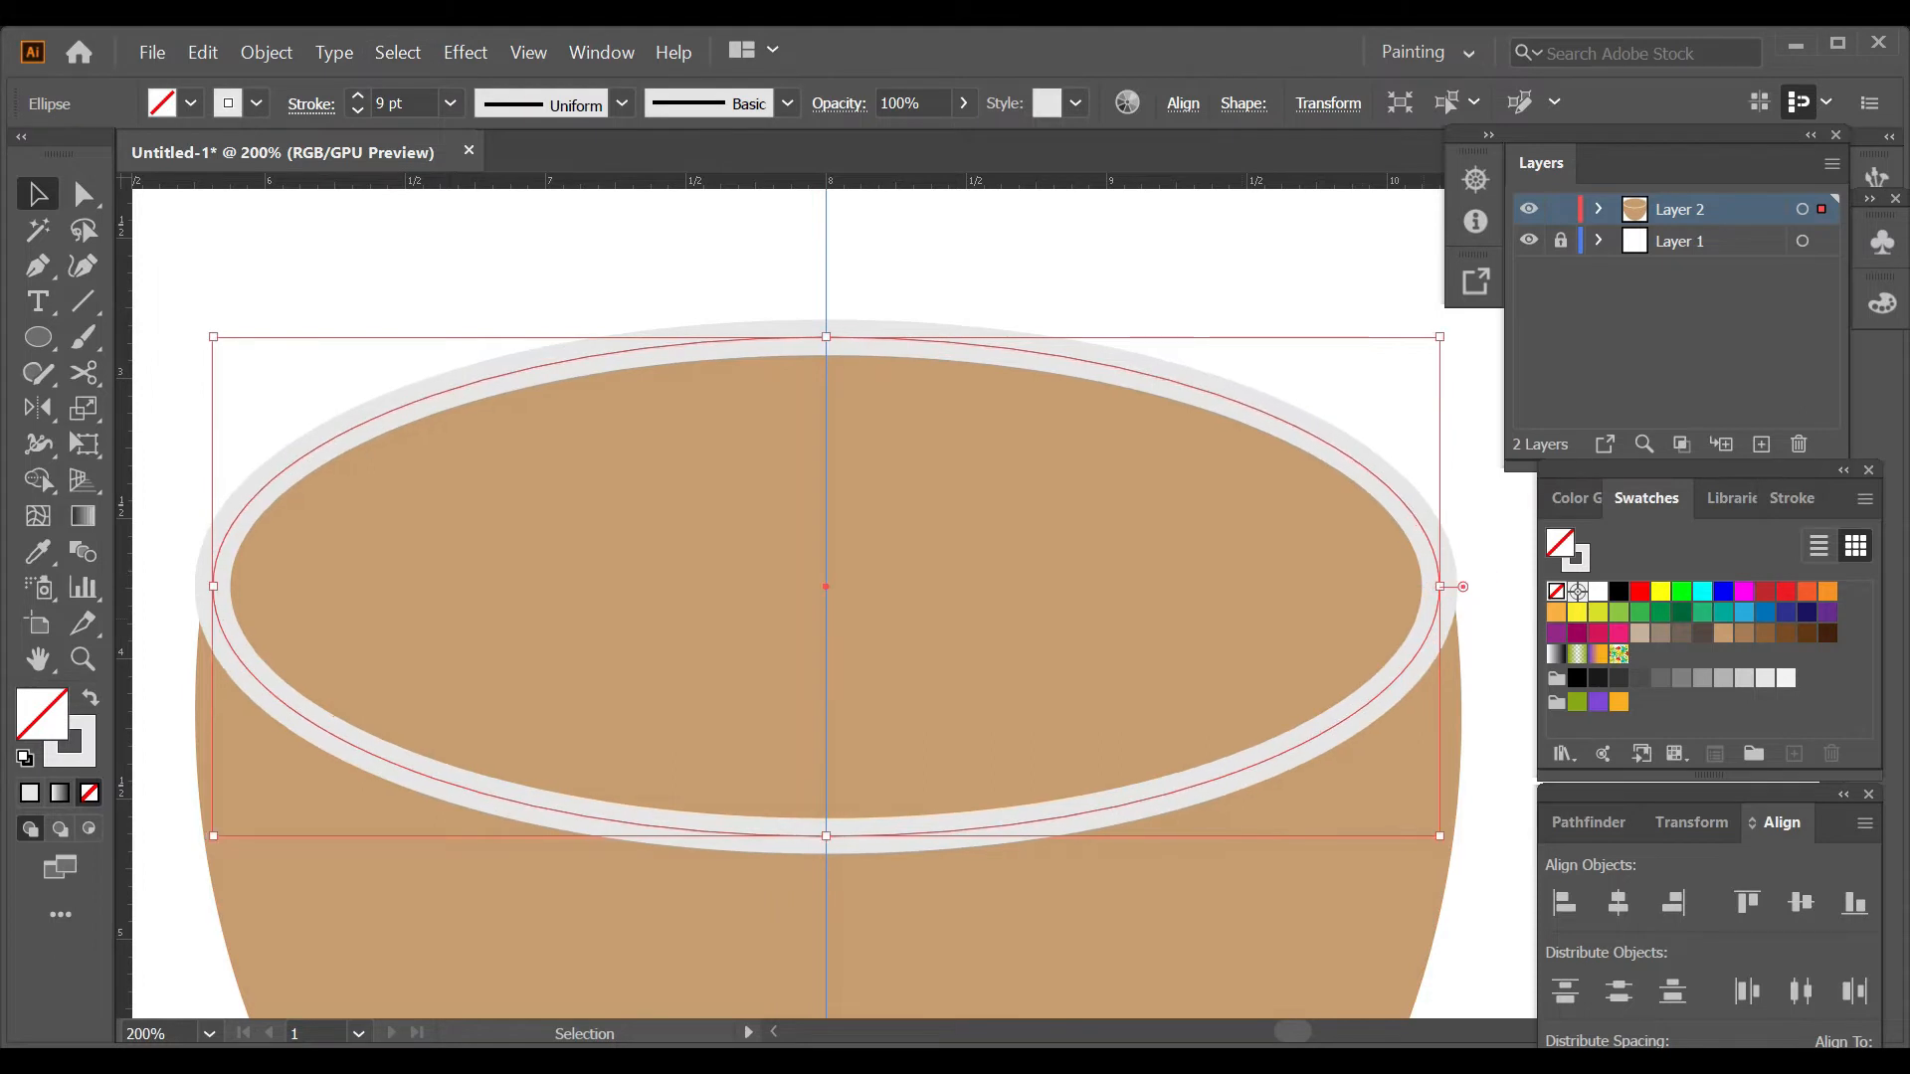
{"action": "left_click_drag", "start_coordinate": [213, 586], "coordinate": [224, 587]}
{"action": "left_click_drag", "start_coordinate": [1429, 587], "coordinate": [1439, 586]}
{"action": "left_click", "coordinate": [1619, 903]}
Increase the rim ellipse's stroke weight to 10 pt.
{"action": "key", "text": "ctrl+shift+a"}
{"action": "scroll", "coordinate": [1276, 459], "scroll_direction": "down", "scroll_amount": 3}
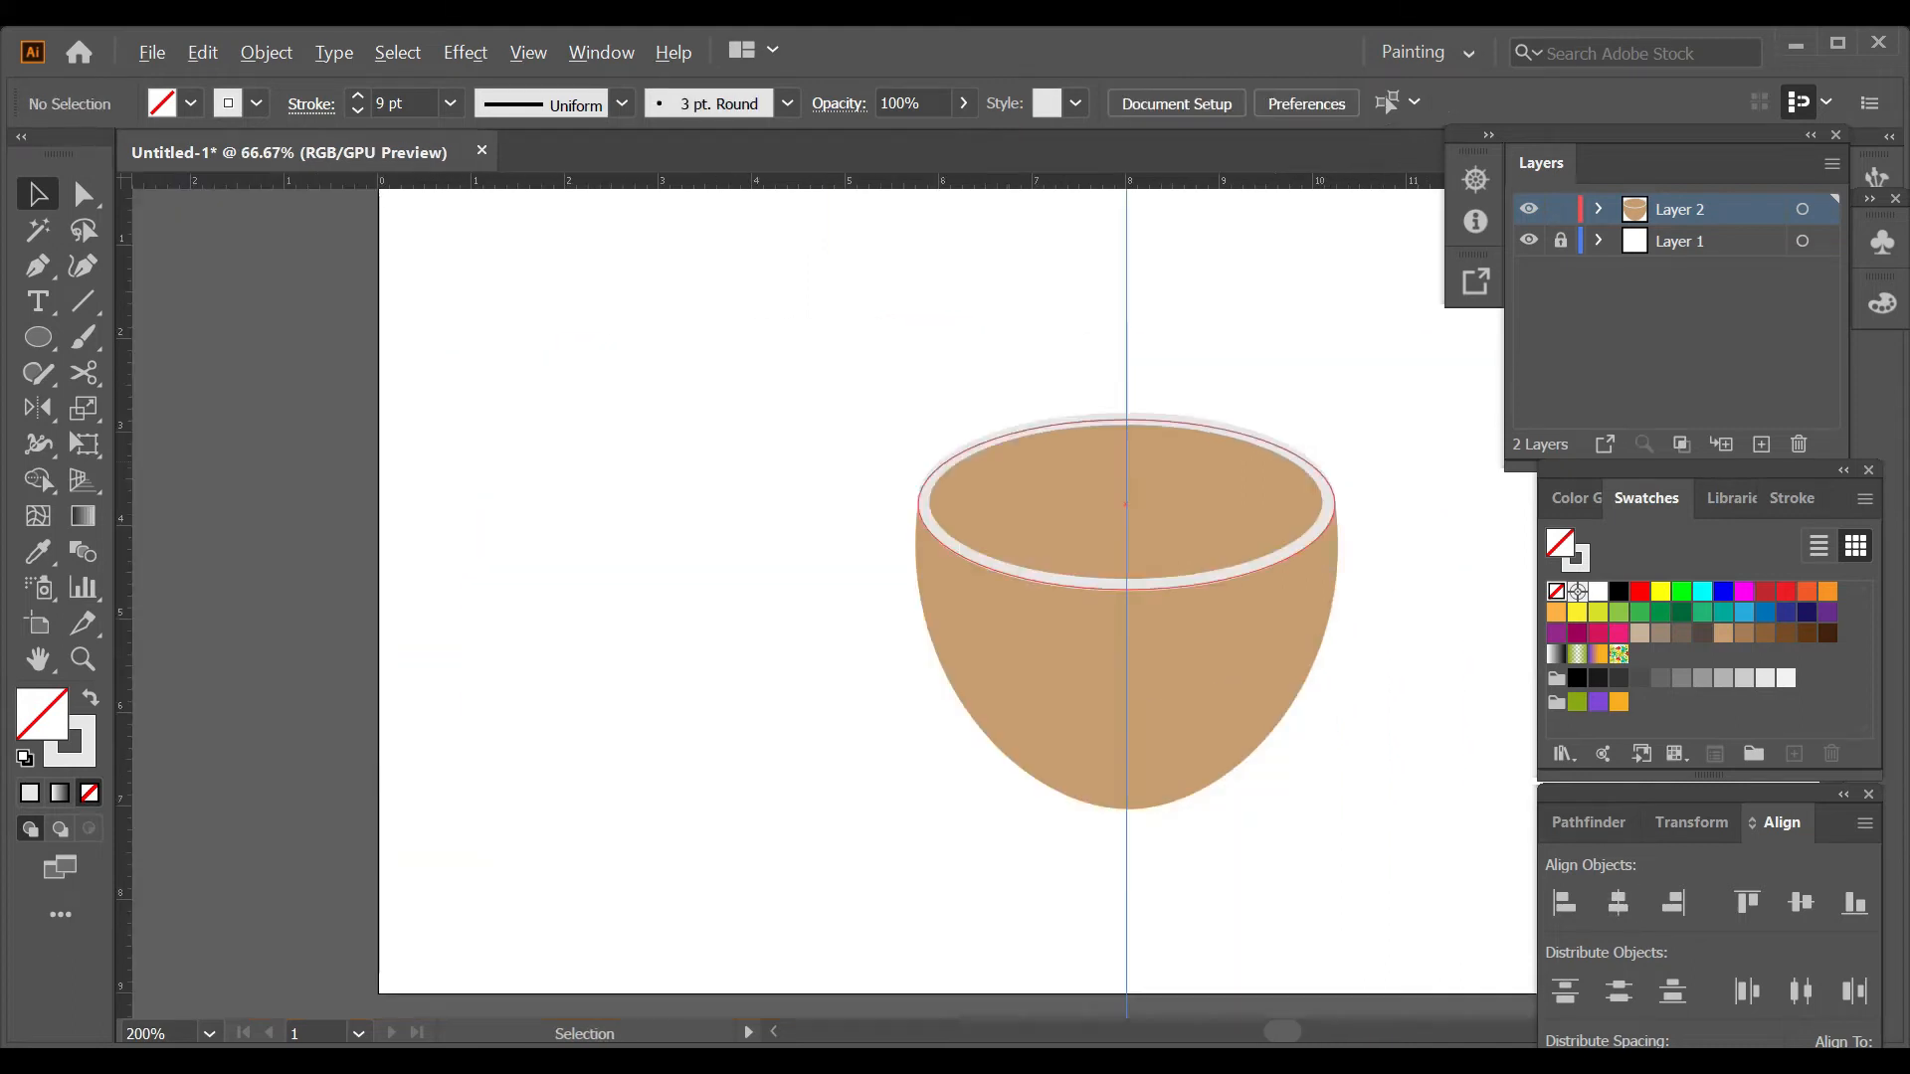
{"action": "scroll", "coordinate": [1414, 666], "scroll_direction": "up", "scroll_amount": 1}
{"action": "left_click", "coordinate": [1099, 530]}
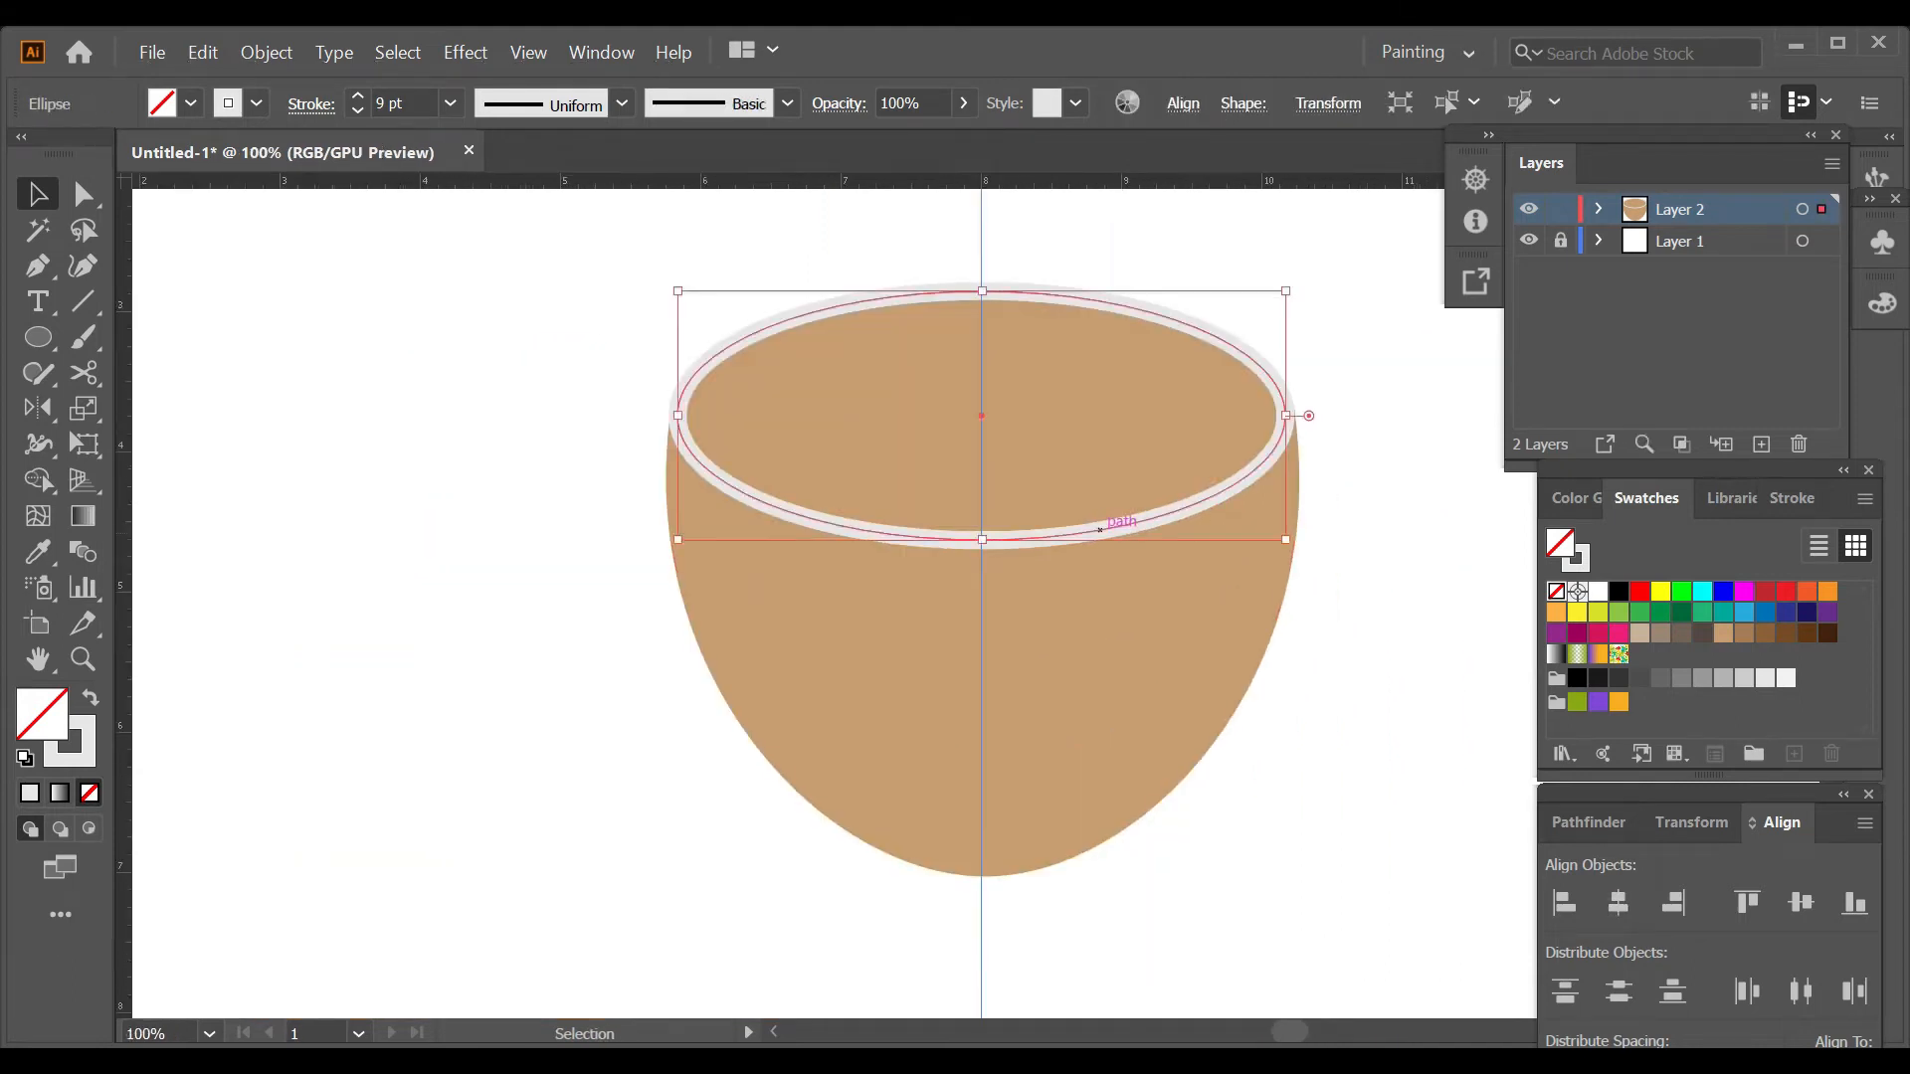
{"action": "key", "text": "ctrl+shift+a"}
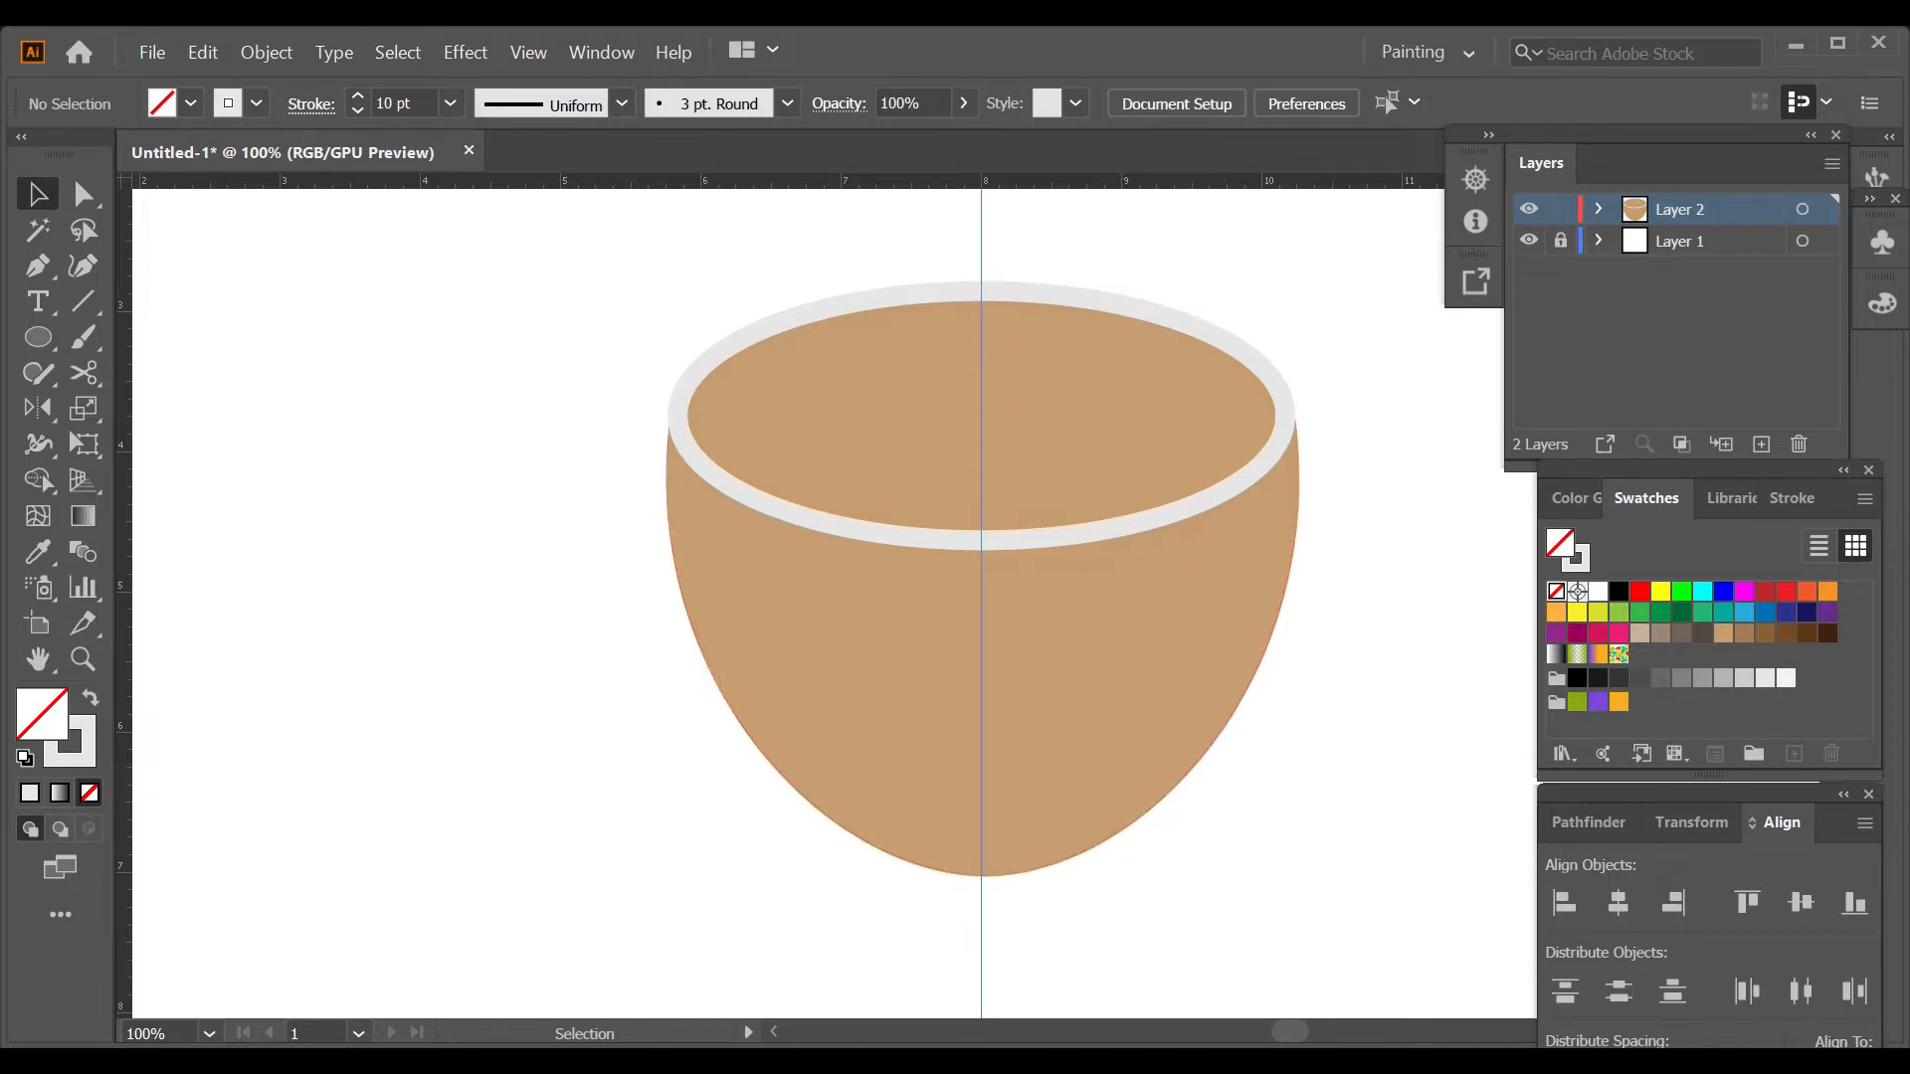
Give the rim ellipse a white 10 pt stroke with no fill.
{"action": "left_click", "coordinate": [1126, 527]}
{"action": "left_click", "coordinate": [1597, 592]}
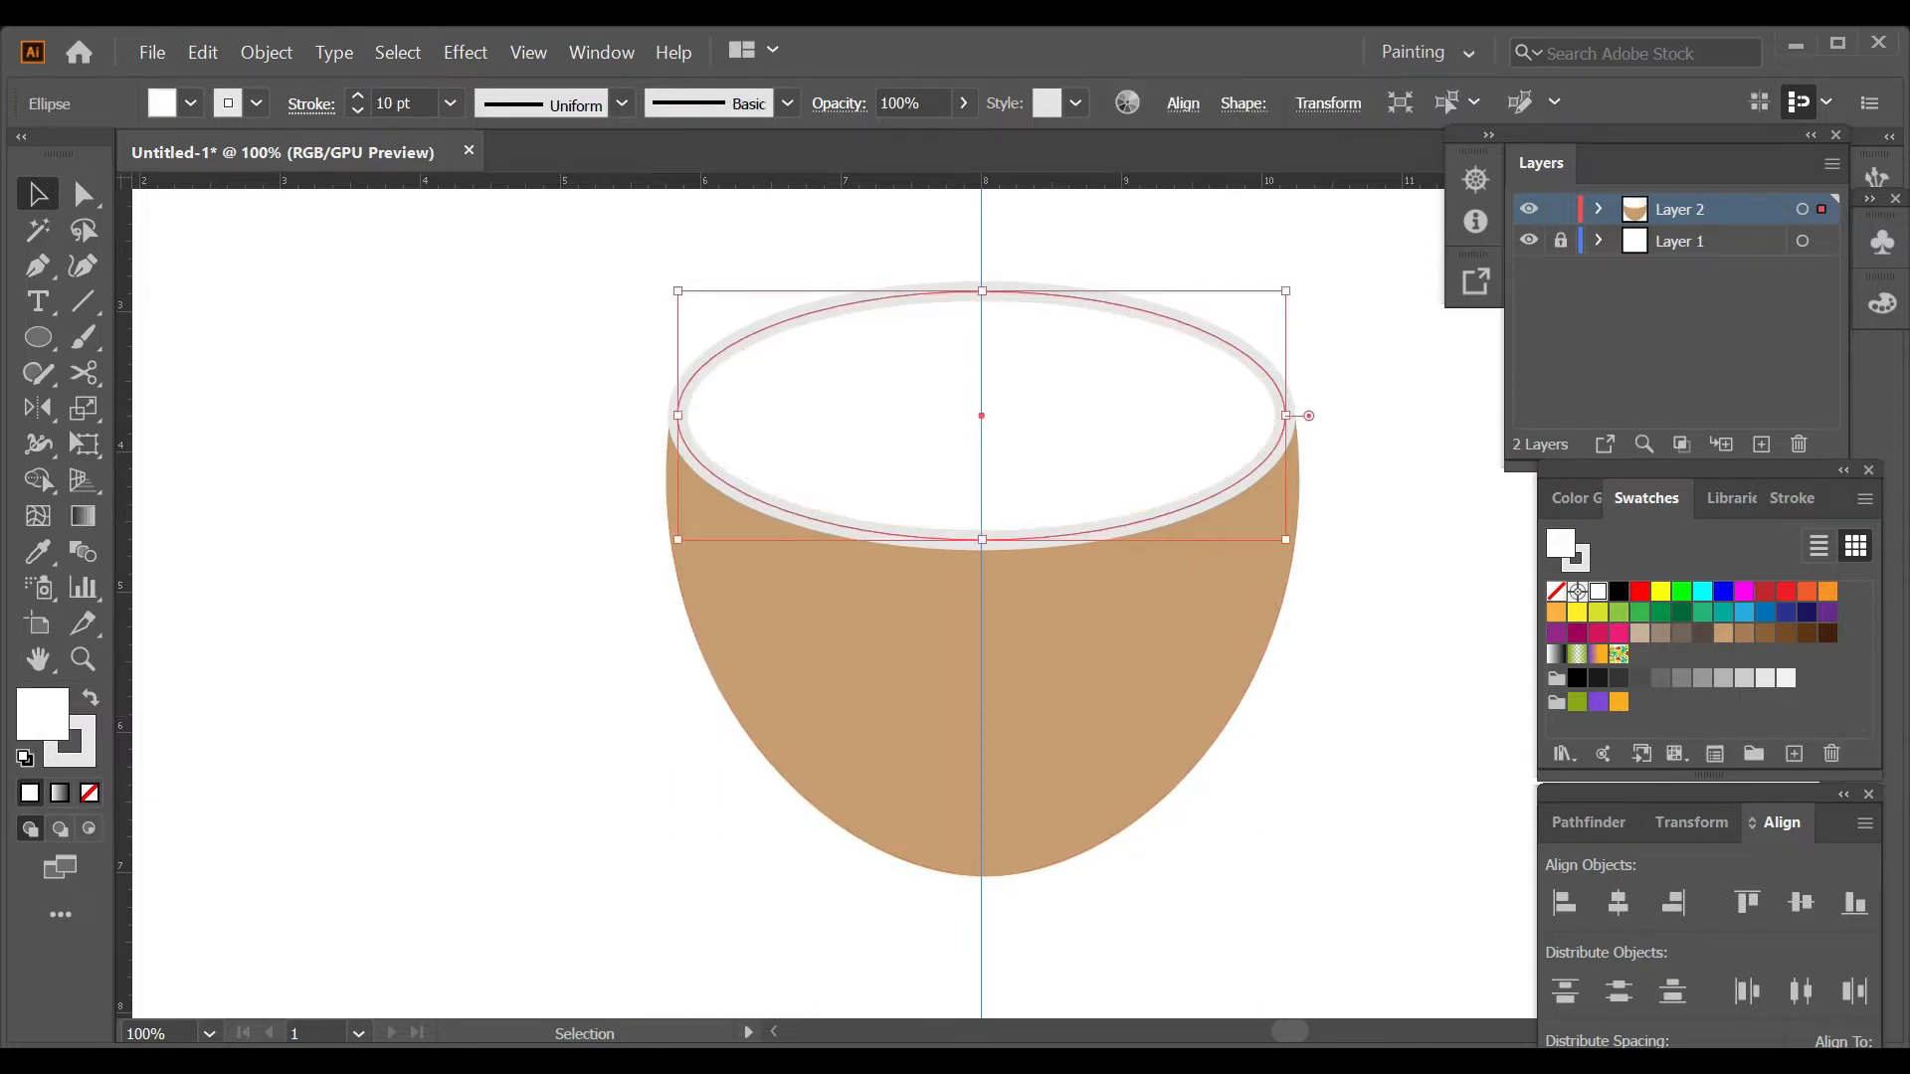
{"action": "left_click", "coordinate": [90, 793]}
{"action": "left_click", "coordinate": [383, 103]}
{"action": "type", "text": "10"}
{"action": "key", "text": "Return"}
{"action": "key", "text": "ctrl+shift+a"}
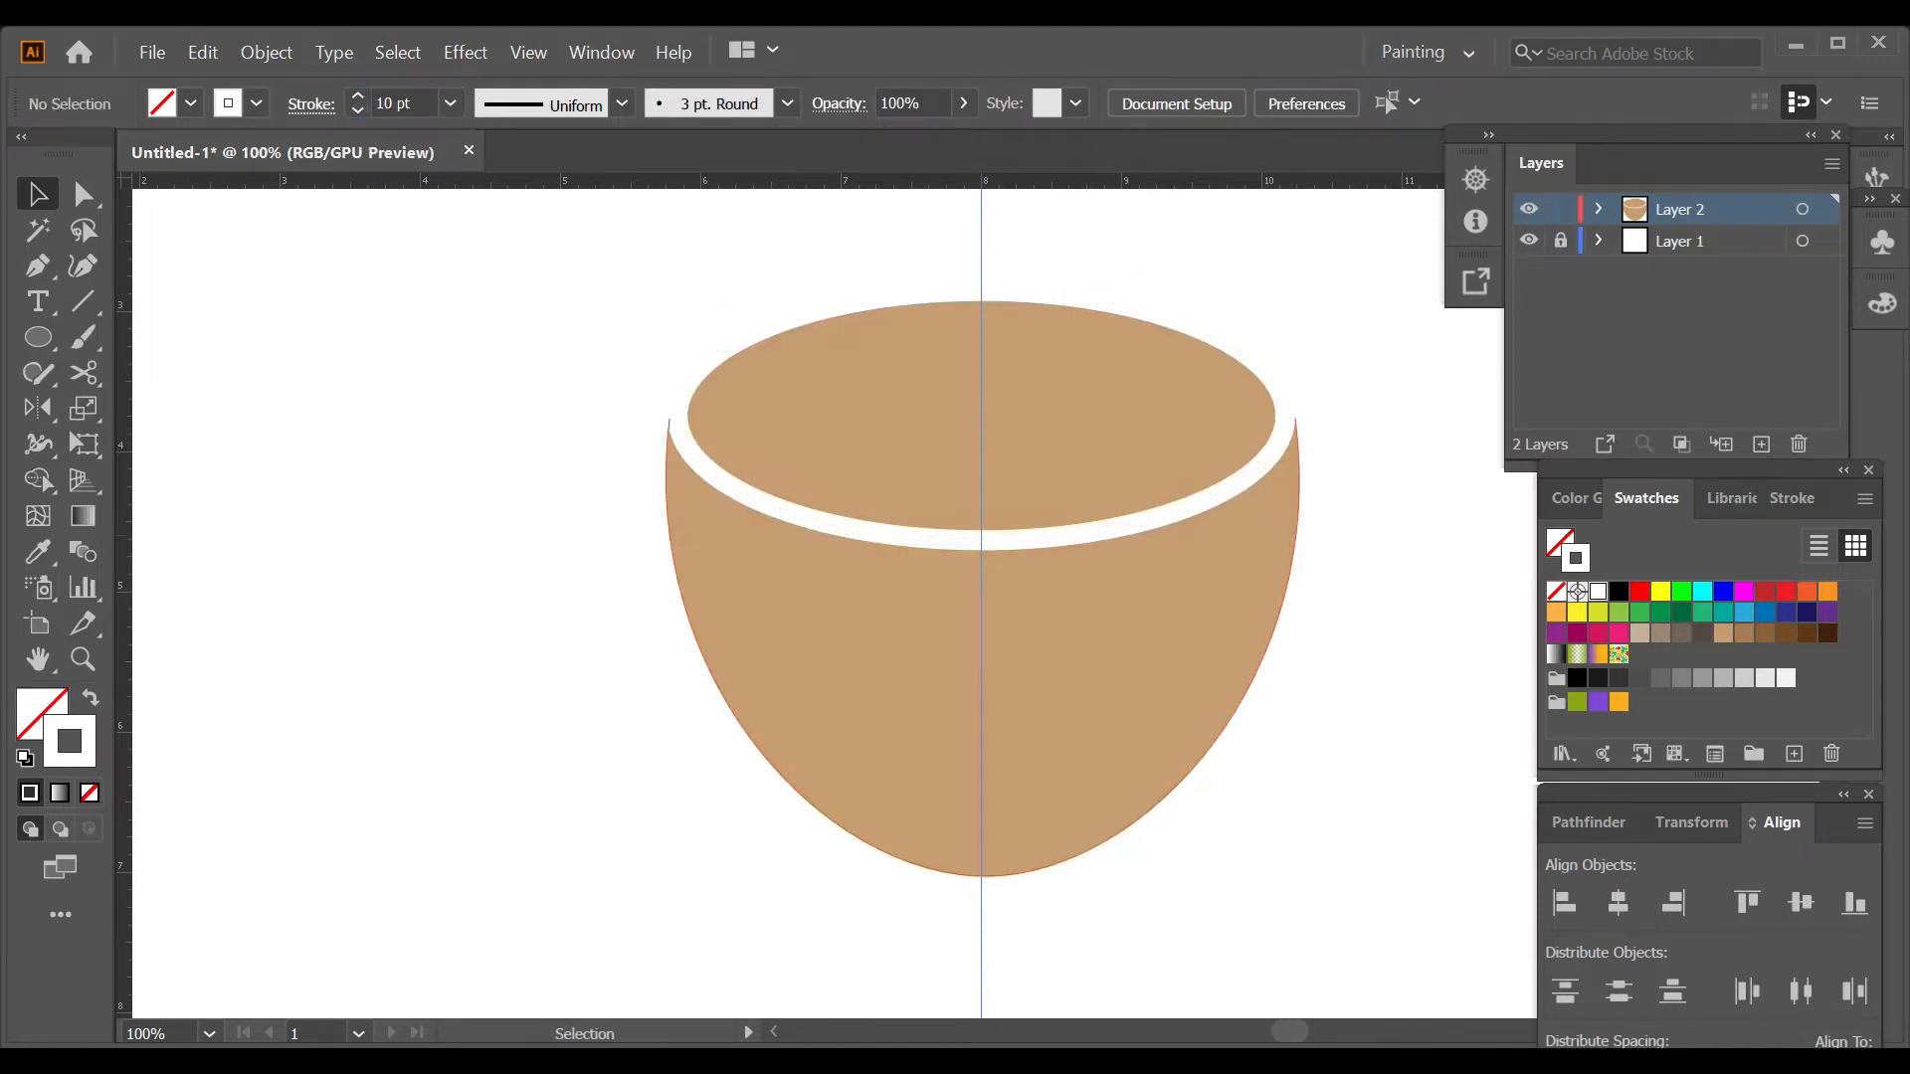
Duplicate the rim ellipse straight down and give the copy a dark brown fill (R=96 G=56 B=19) with no stroke.
{"action": "left_click", "coordinate": [1015, 541]}
{"action": "left_click_drag", "start_coordinate": [1016, 540], "coordinate": [1017, 666]}
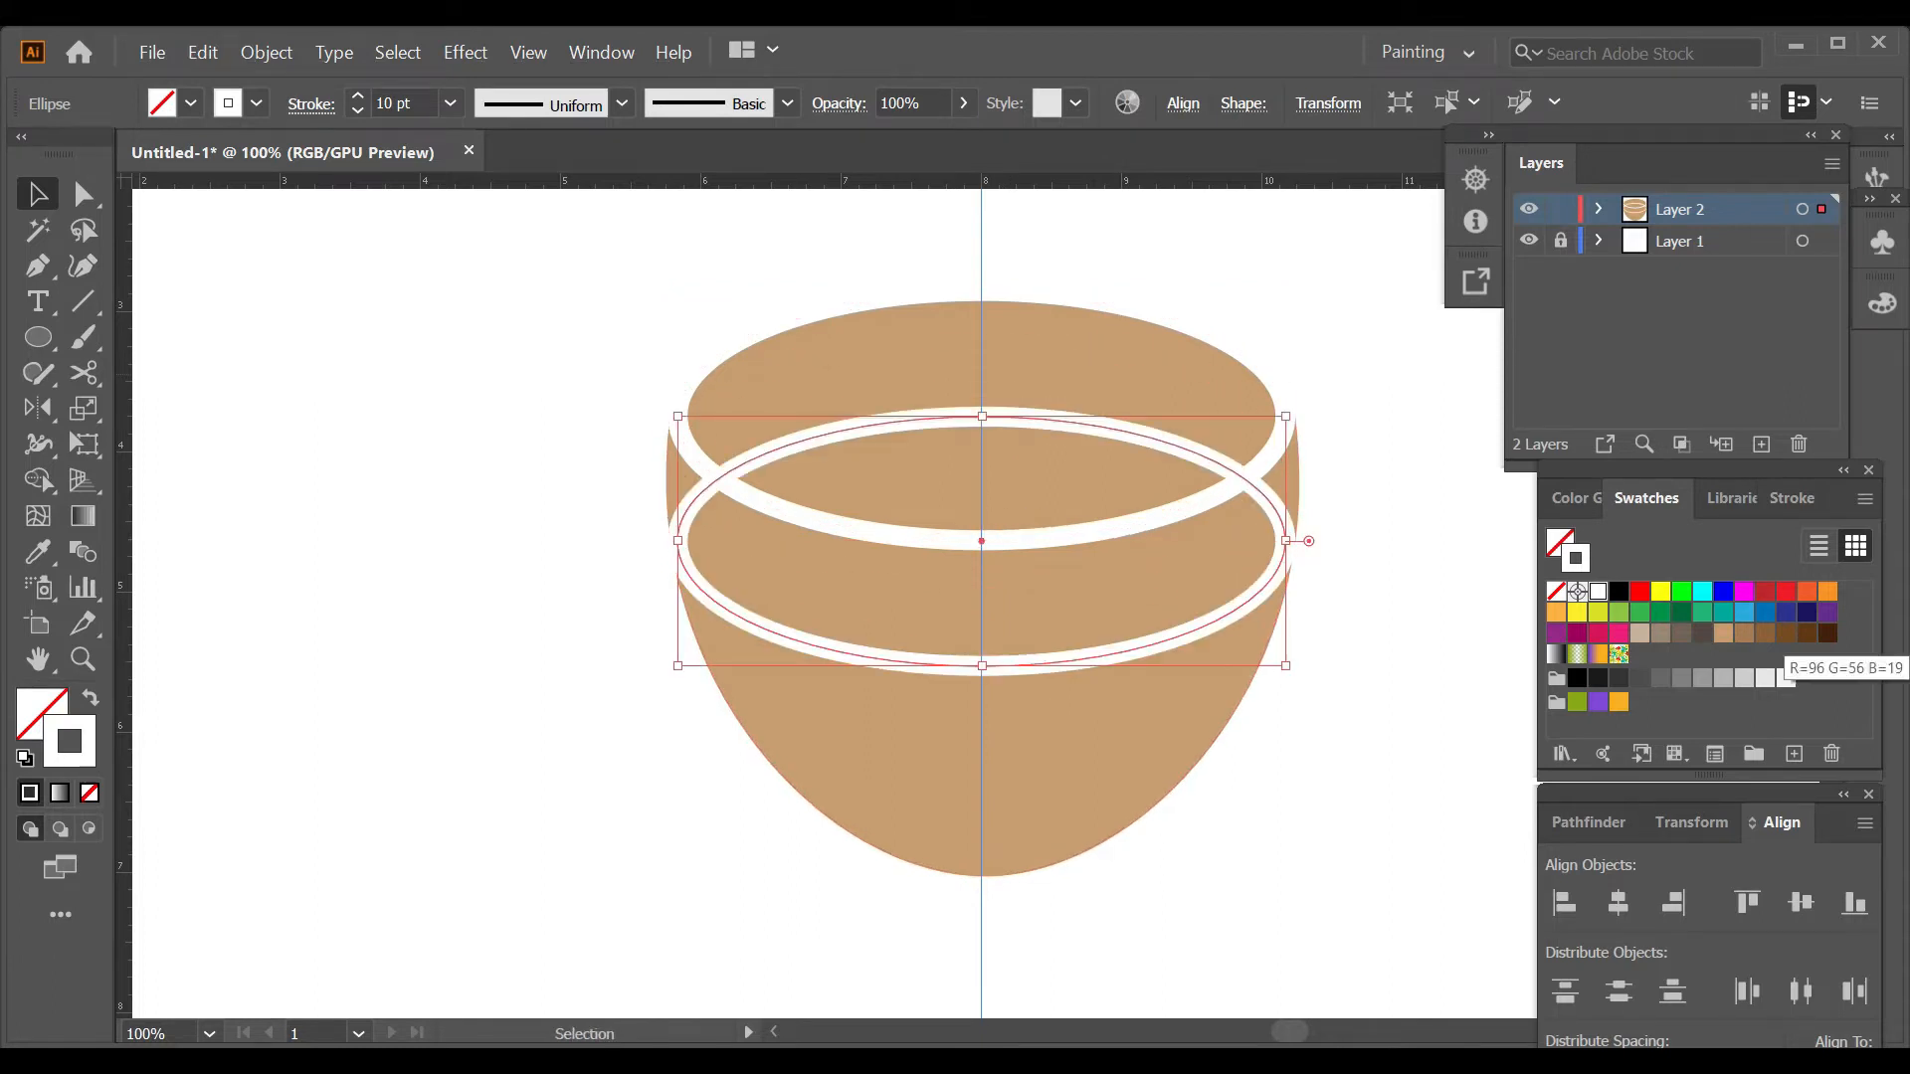
{"action": "left_click", "coordinate": [1808, 634]}
{"action": "key", "text": "shift+x"}
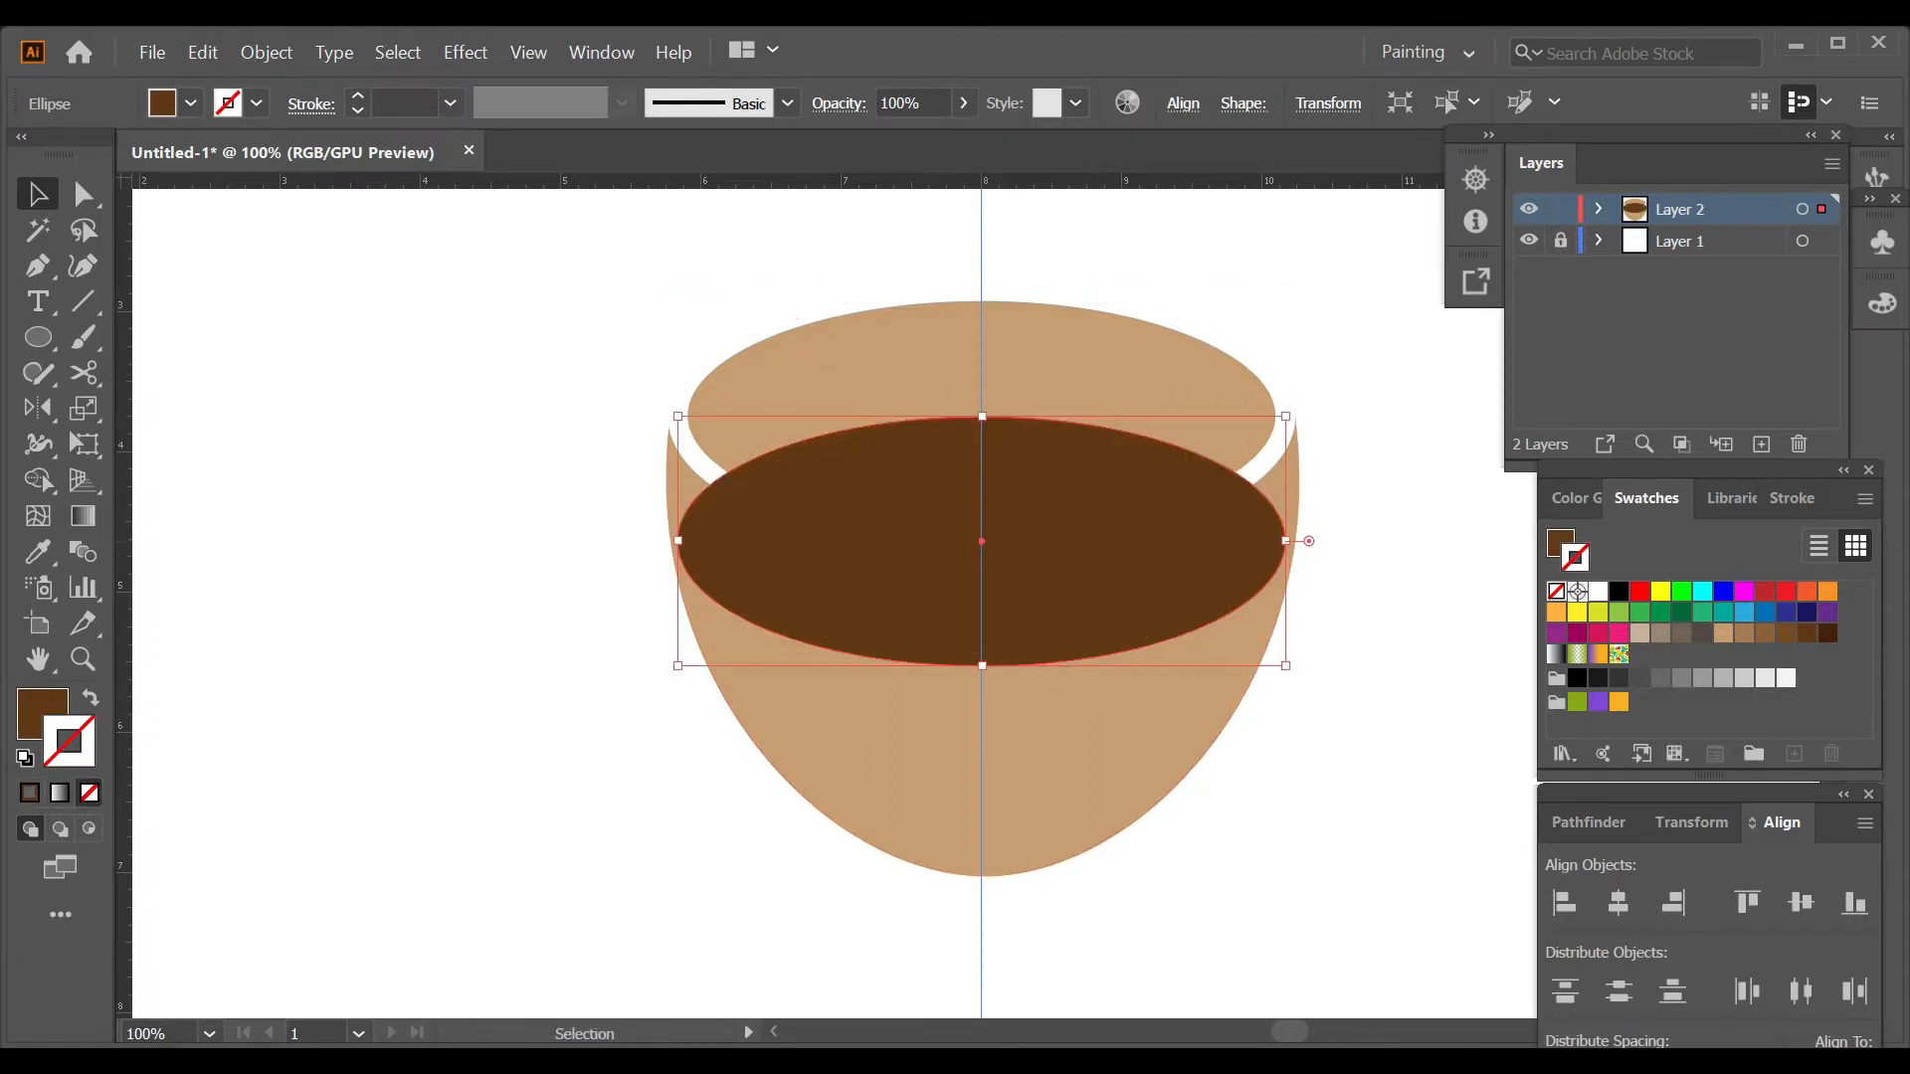
Trim the part of the dark brown ellipse outside the cup's rim with the Shape Builder.
{"action": "left_click", "coordinate": [1265, 461], "text": "shift"}
{"action": "key", "text": "shift+m"}
{"action": "left_click", "coordinate": [1183, 572], "text": "alt"}
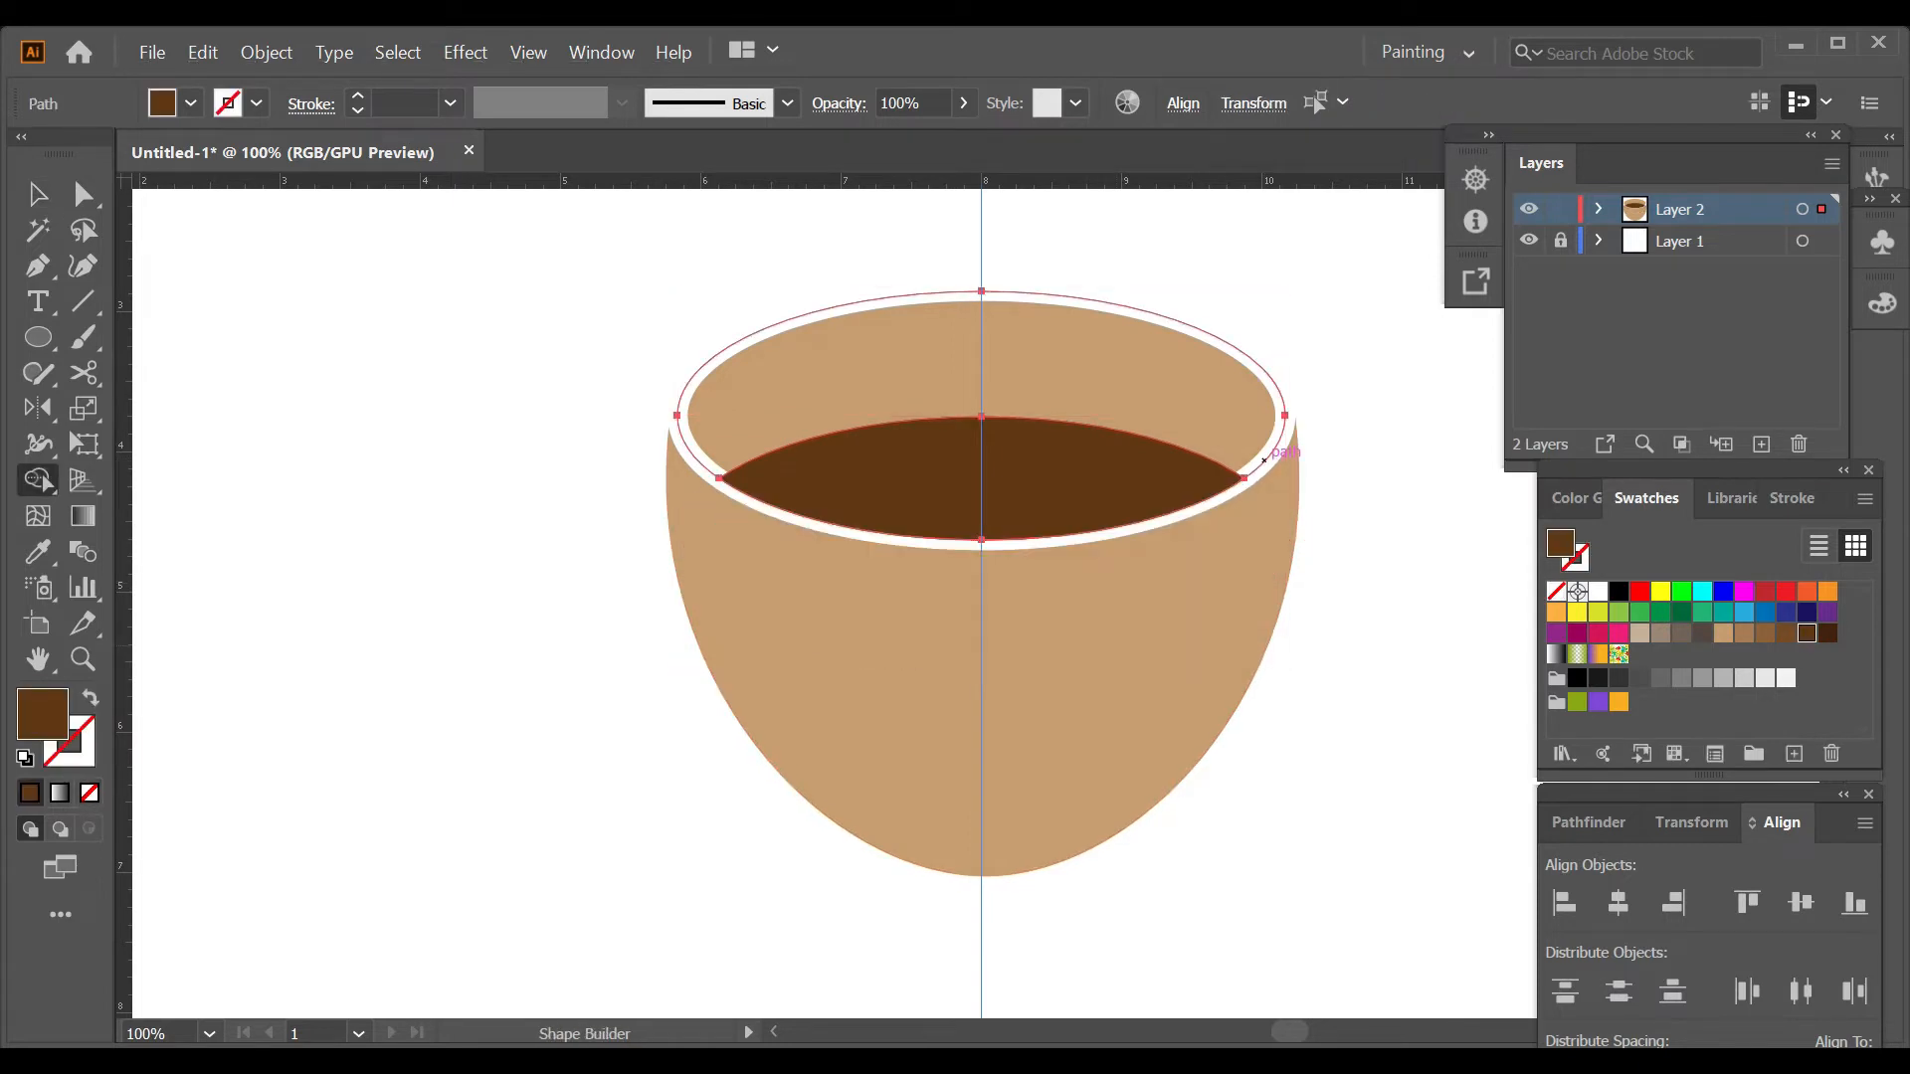
{"action": "key", "text": "v"}
{"action": "left_click", "coordinate": [1365, 478]}
Arrange the dark brown coffee shape behind the white rim but in front of the cup.
{"action": "left_click", "coordinate": [1074, 488]}
{"action": "key", "text": "ctrl+shift+["}
{"action": "key", "text": "ctrl+]"}
{"action": "key", "text": "ctrl+shift+a"}
{"action": "left_click", "coordinate": [1004, 479]}
{"action": "mouse_move", "coordinate": [982, 417]}
{"action": "left_mouse_down"}
{"action": "mouse_move", "coordinate": [982, 373]}
{"action": "mouse_move", "coordinate": [982, 418]}
{"action": "left_mouse_up"}
{"action": "key", "text": "ctrl+z"}
{"action": "key", "text": "ctrl+shift+a"}
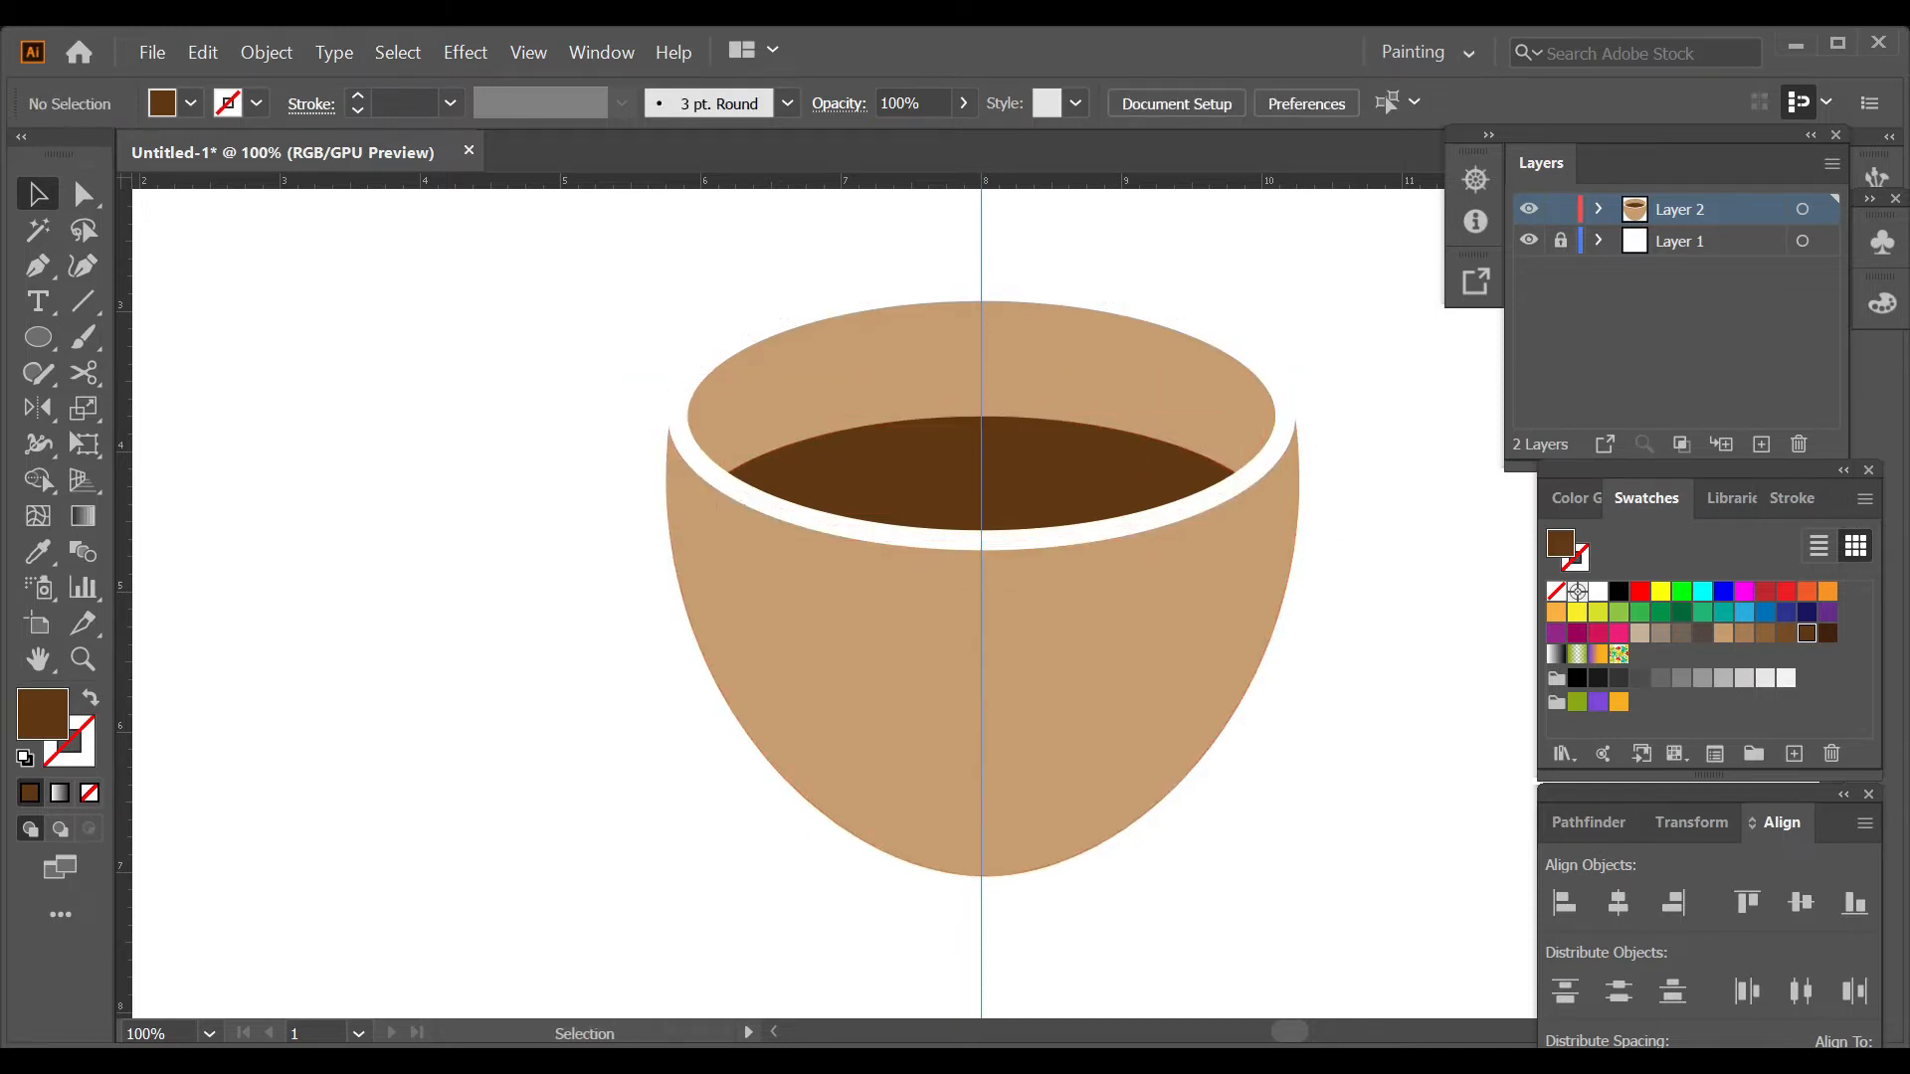
Draw a white, stroke-free highlight path from the cup's upper left side to its base, curving it along the cup's edge.
{"action": "key", "text": "d"}
{"action": "key", "text": "x"}
{"action": "key", "text": "slash"}
{"action": "key", "text": "x"}
{"action": "key", "text": "p"}
{"action": "left_click", "coordinate": [689, 540]}
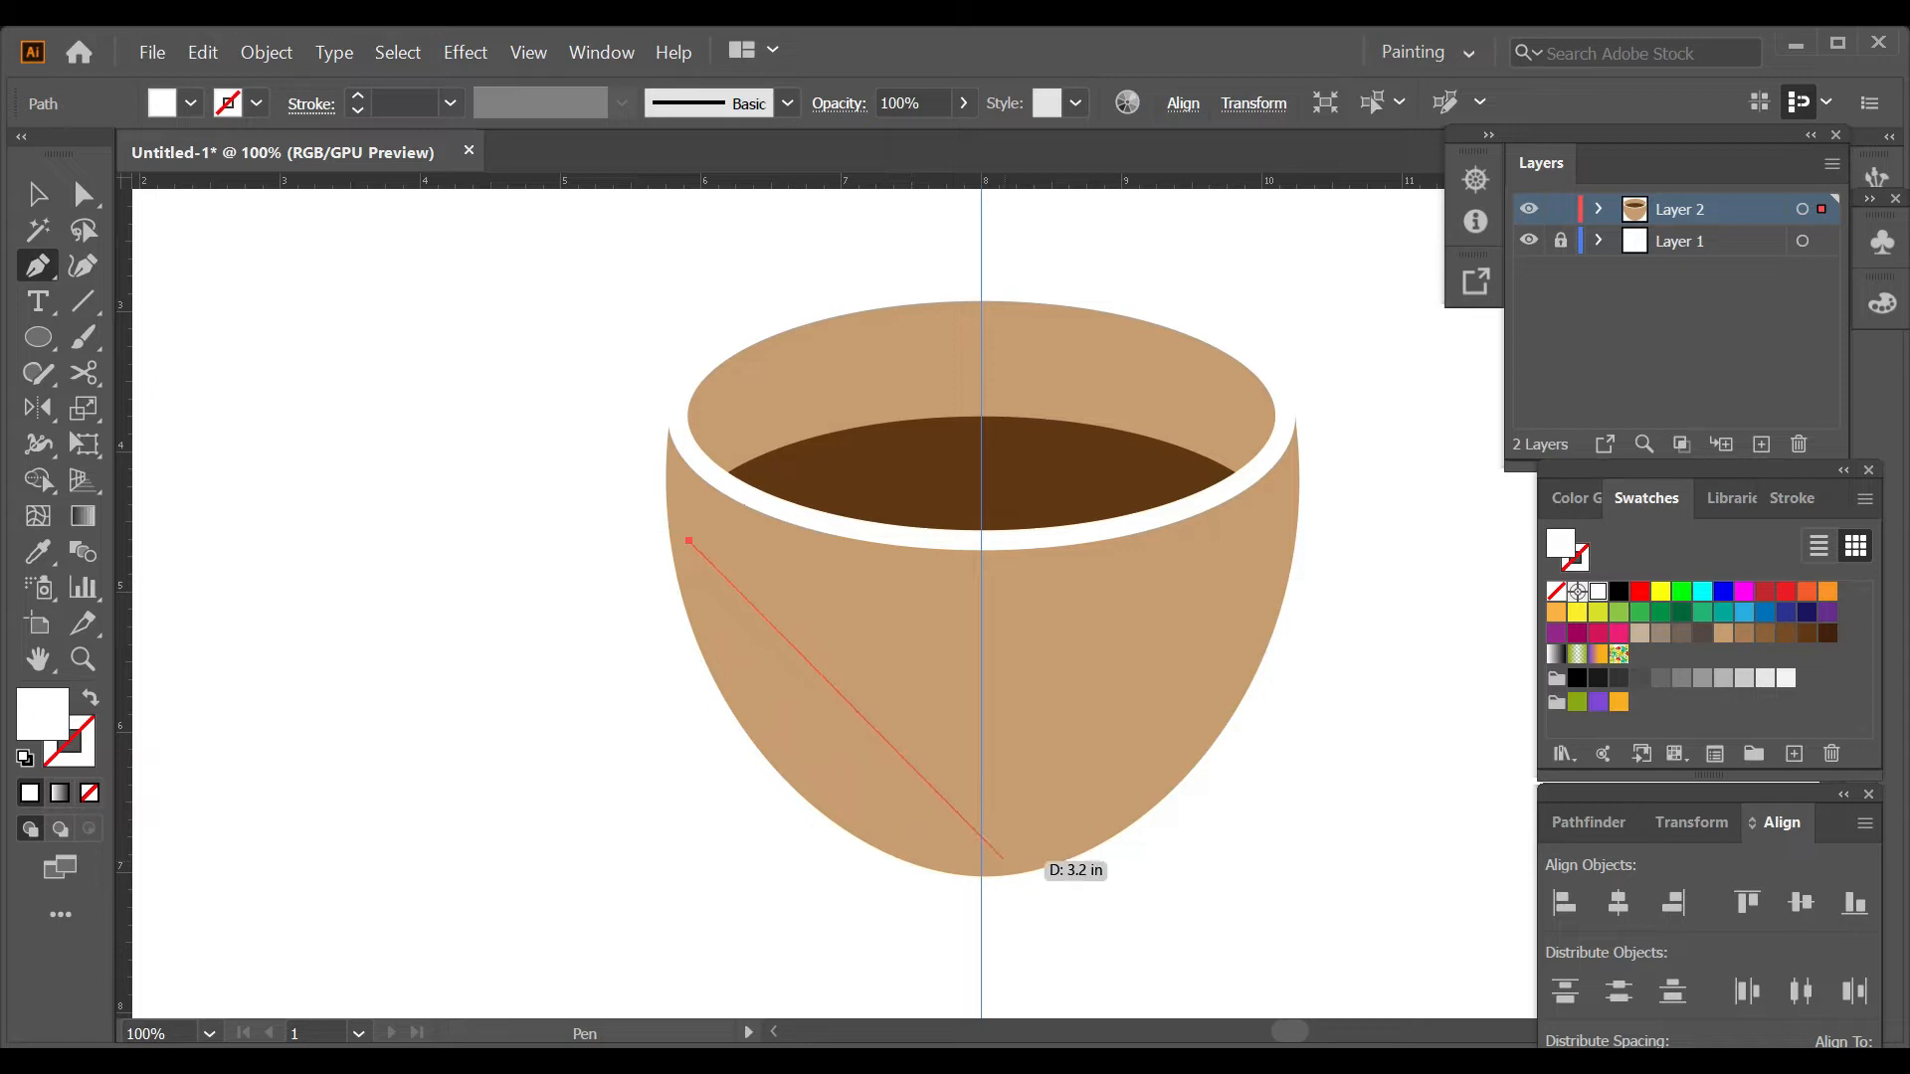
{"action": "left_click", "coordinate": [1002, 858]}
{"action": "left_click", "coordinate": [83, 266]}
{"action": "left_click_drag", "start_coordinate": [842, 698], "coordinate": [846, 793]}
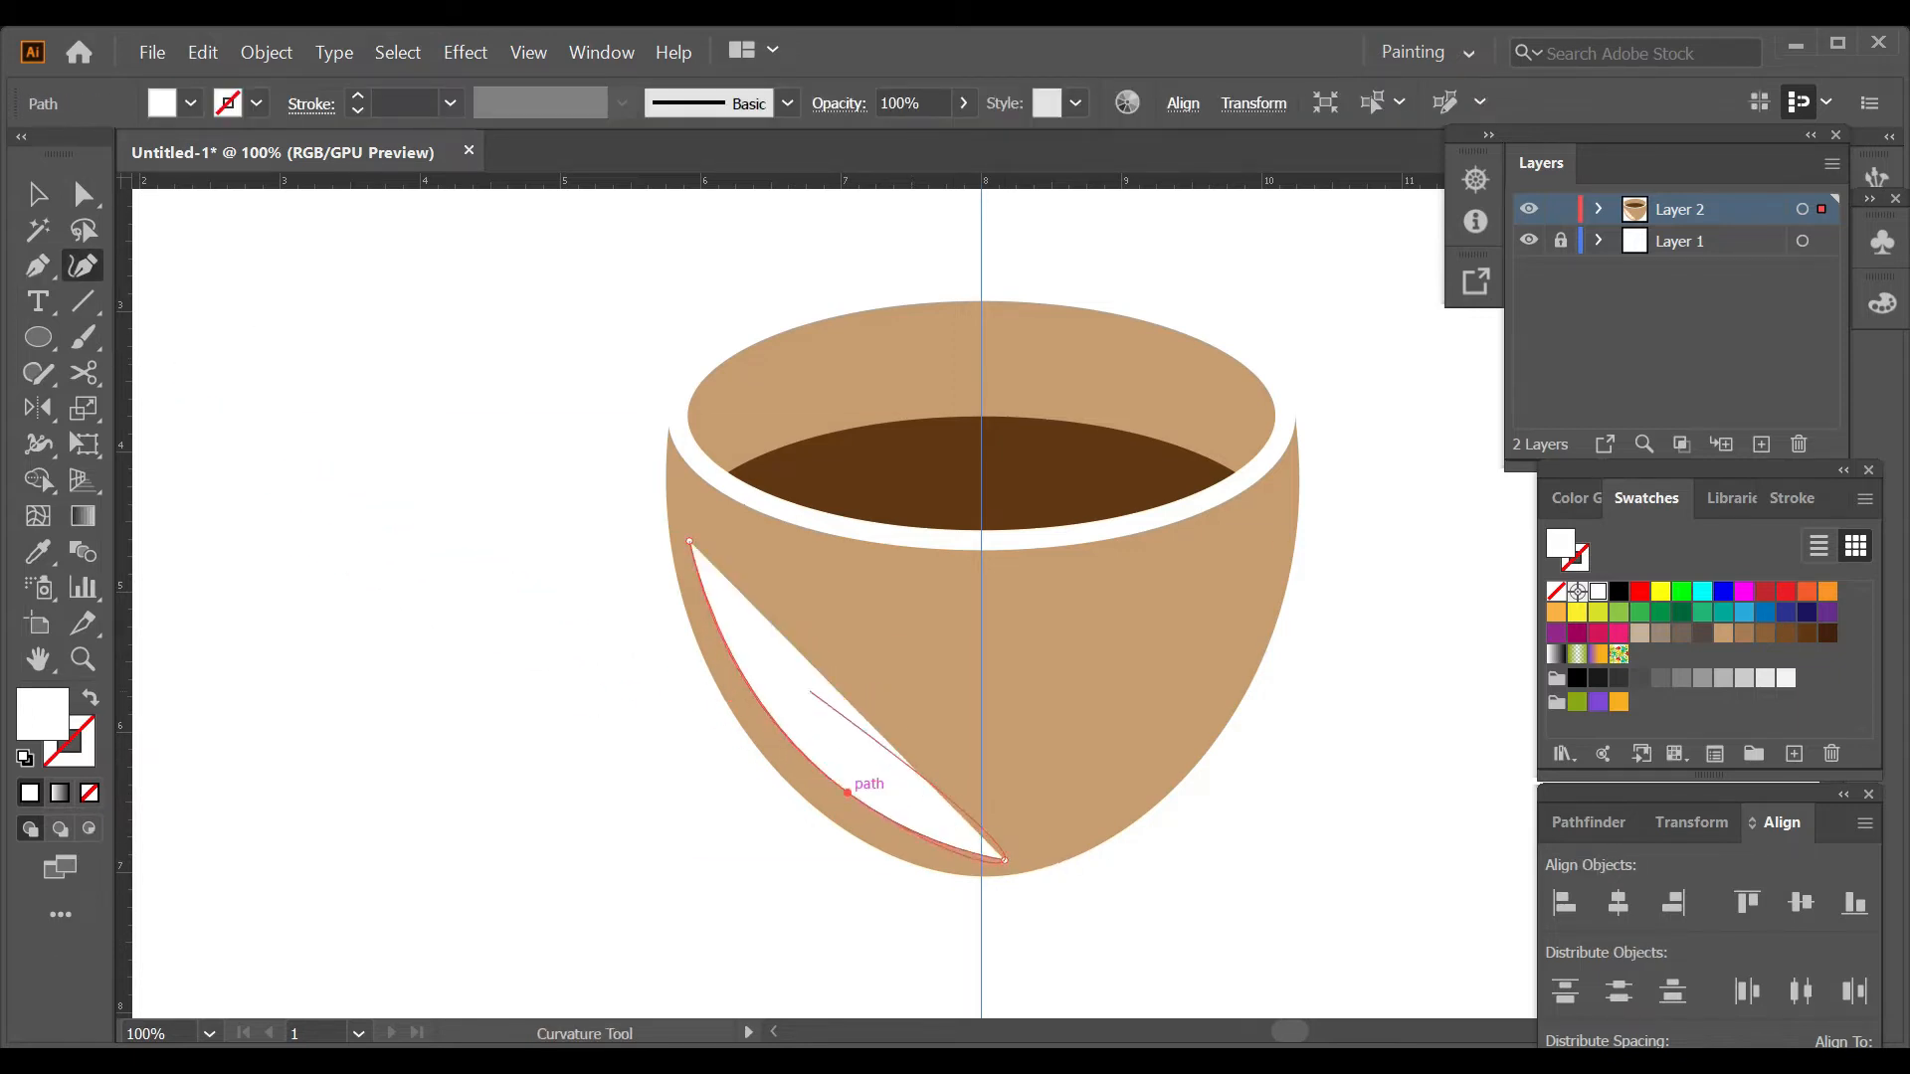
Close the white highlight with a short curved top edge and an inner edge curved down to the cup's base.
{"action": "key", "text": "p"}
{"action": "left_click", "coordinate": [688, 541]}
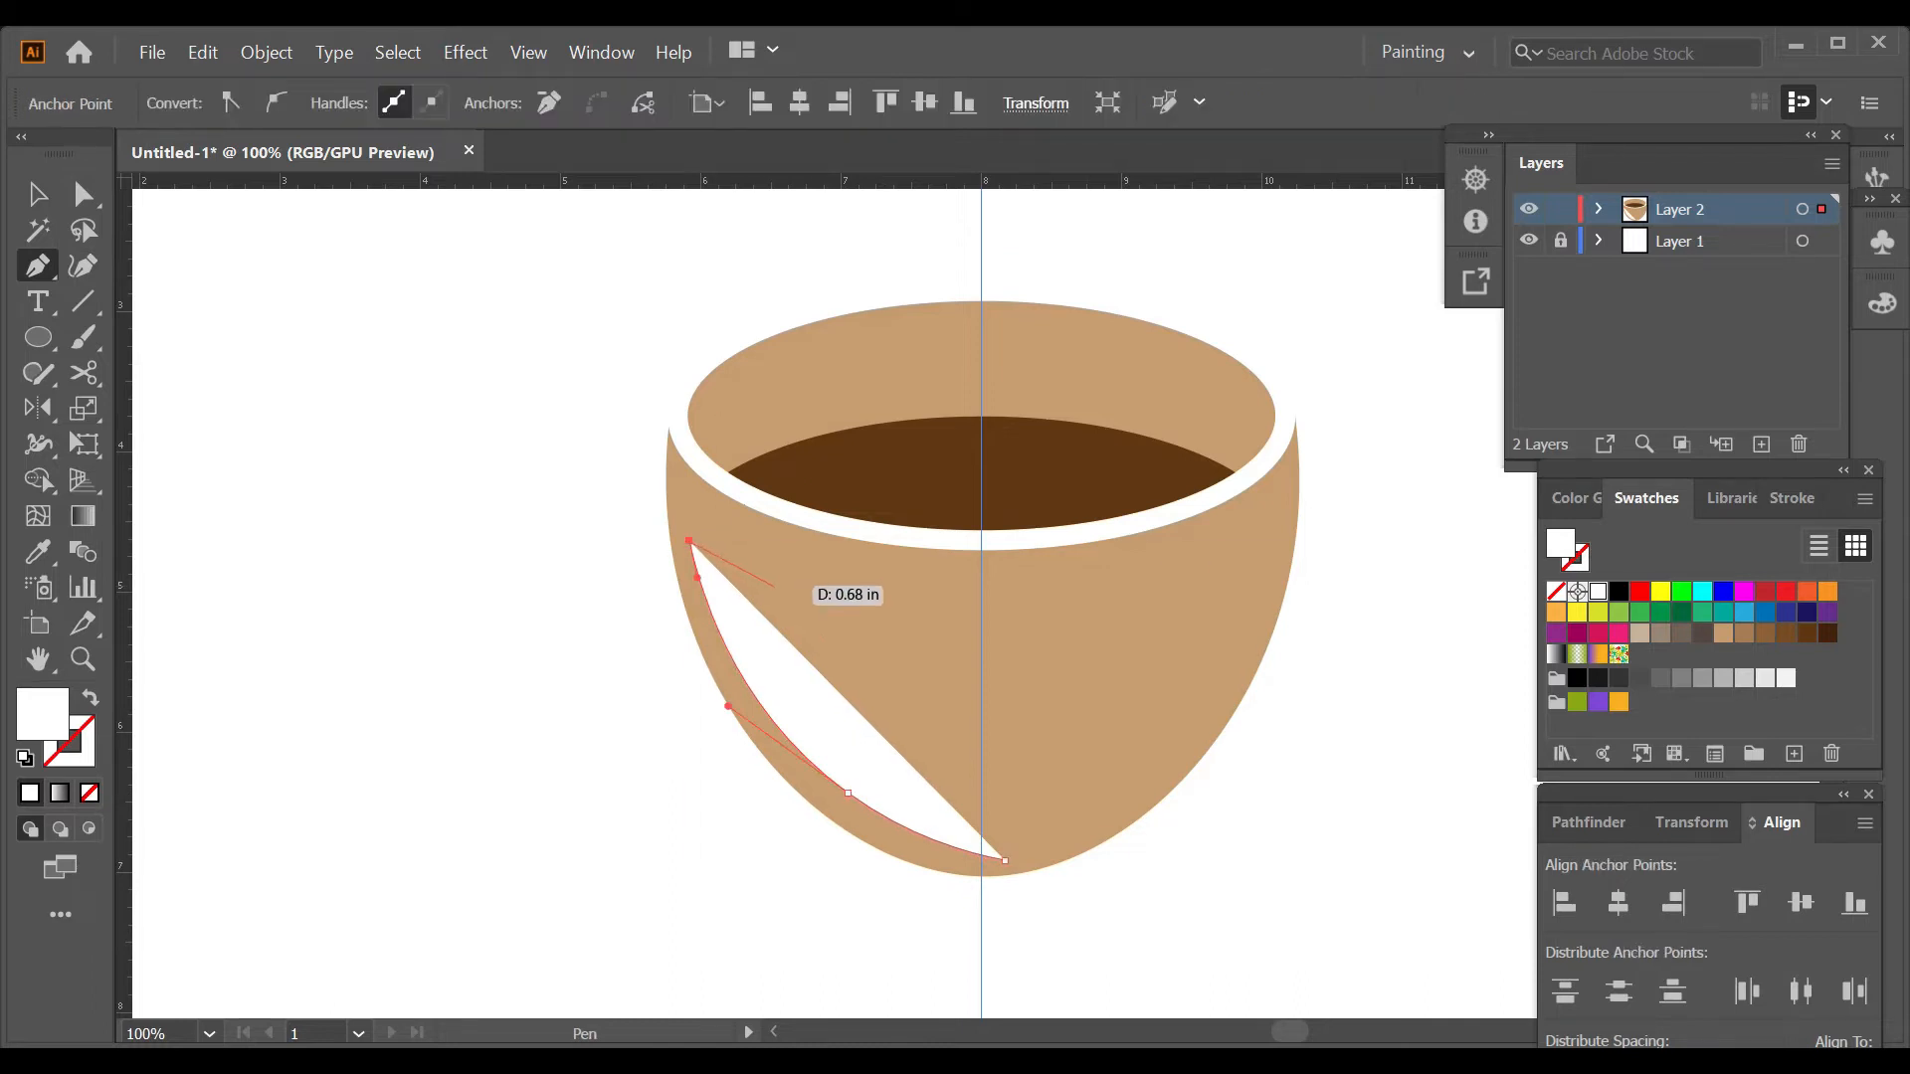
{"action": "left_click_drag", "start_coordinate": [763, 573], "coordinate": [789, 573]}
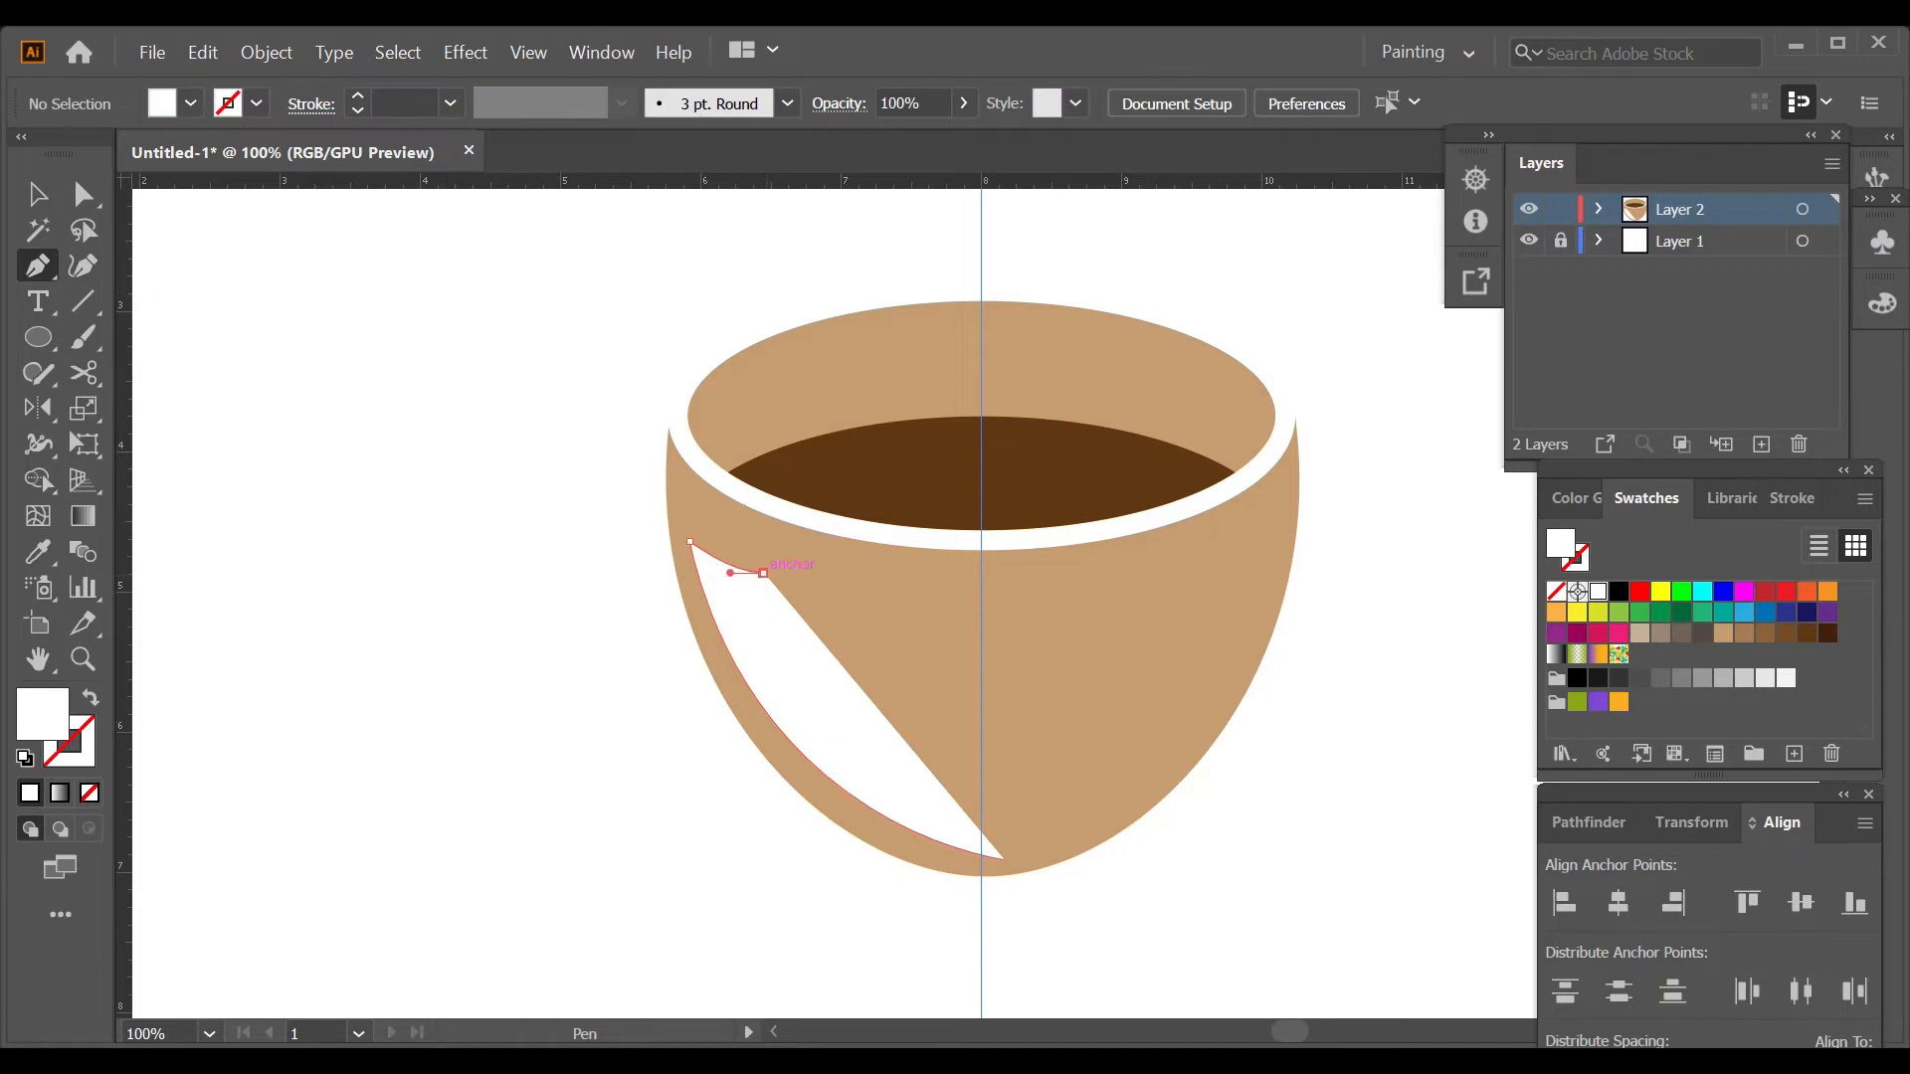
{"action": "left_click", "coordinate": [1005, 859]}
{"action": "key", "text": "shift+grave"}
{"action": "left_click_drag", "start_coordinate": [828, 651], "coordinate": [806, 677]}
{"action": "key", "text": "Escape"}
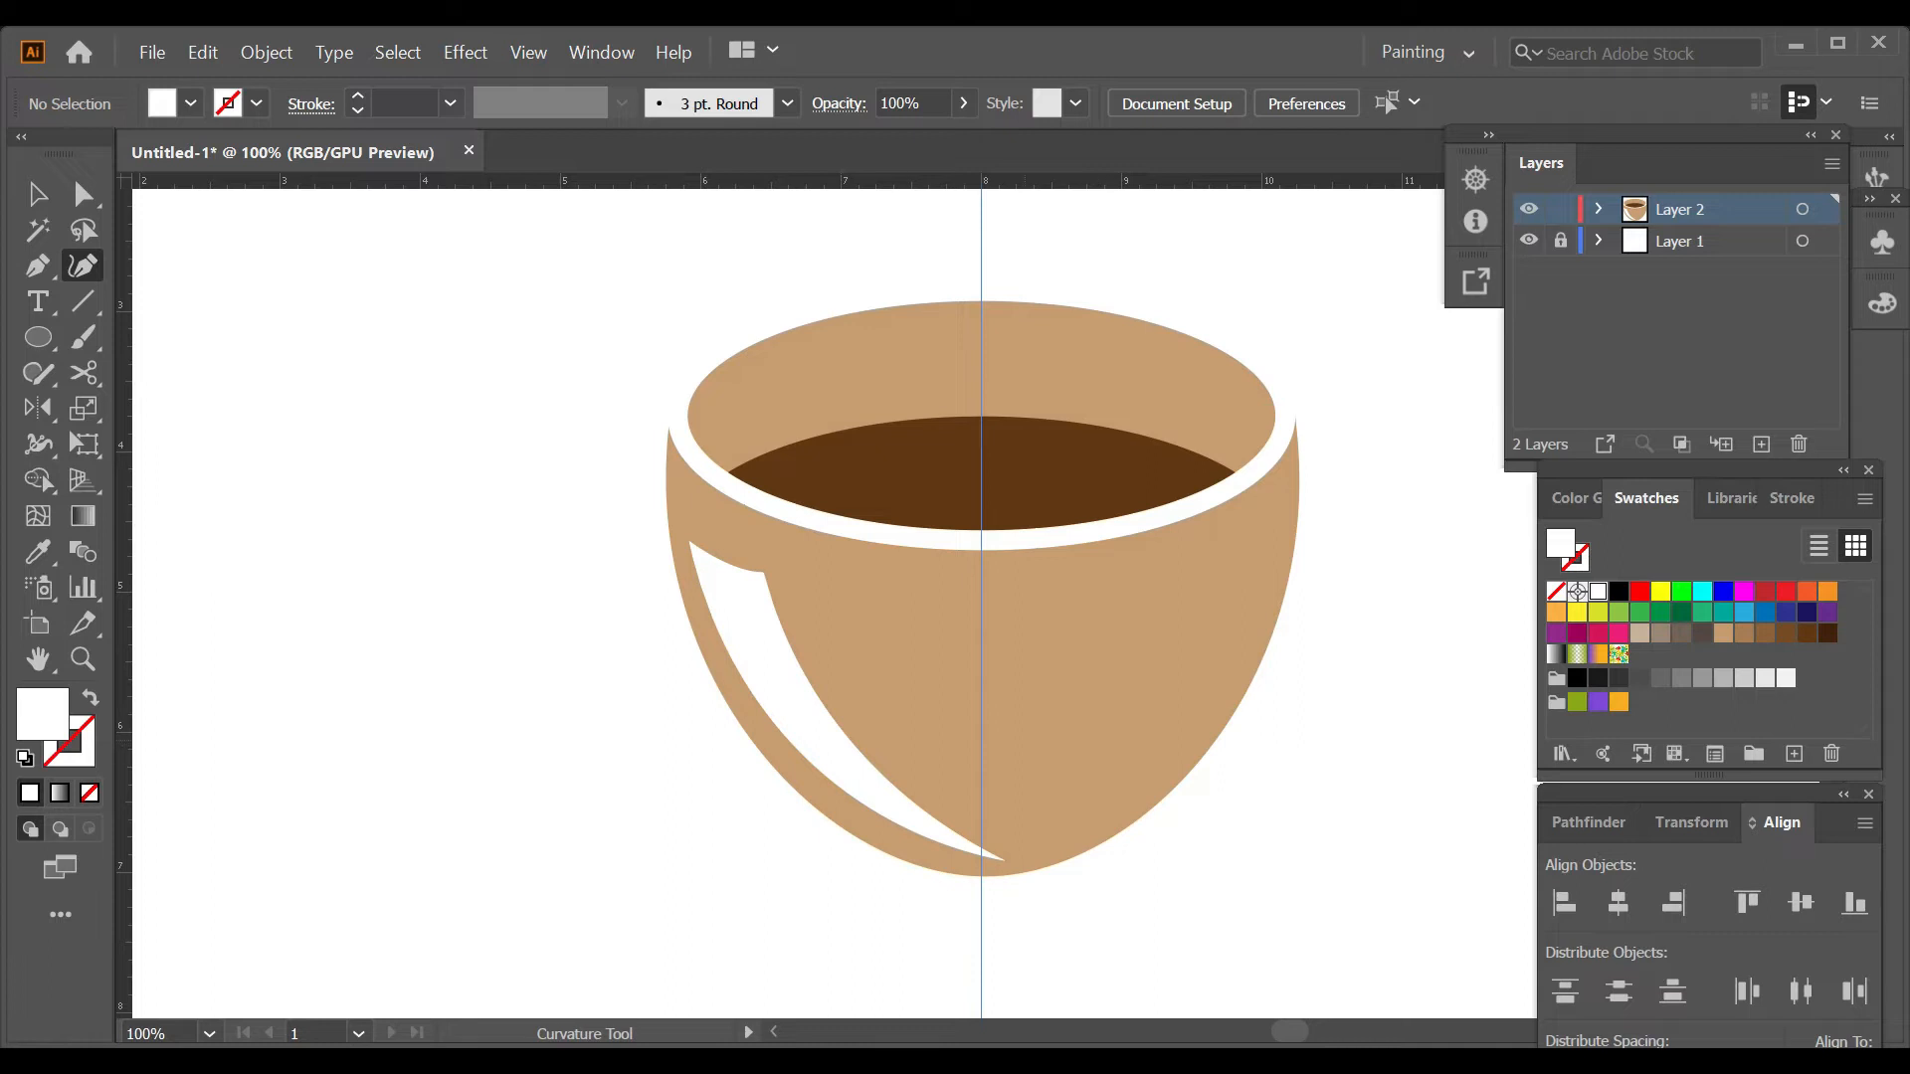
Draw a stroke-free medium brown path beneath the front of the white rim and curve it to follow the rim.
{"action": "key", "text": "i"}
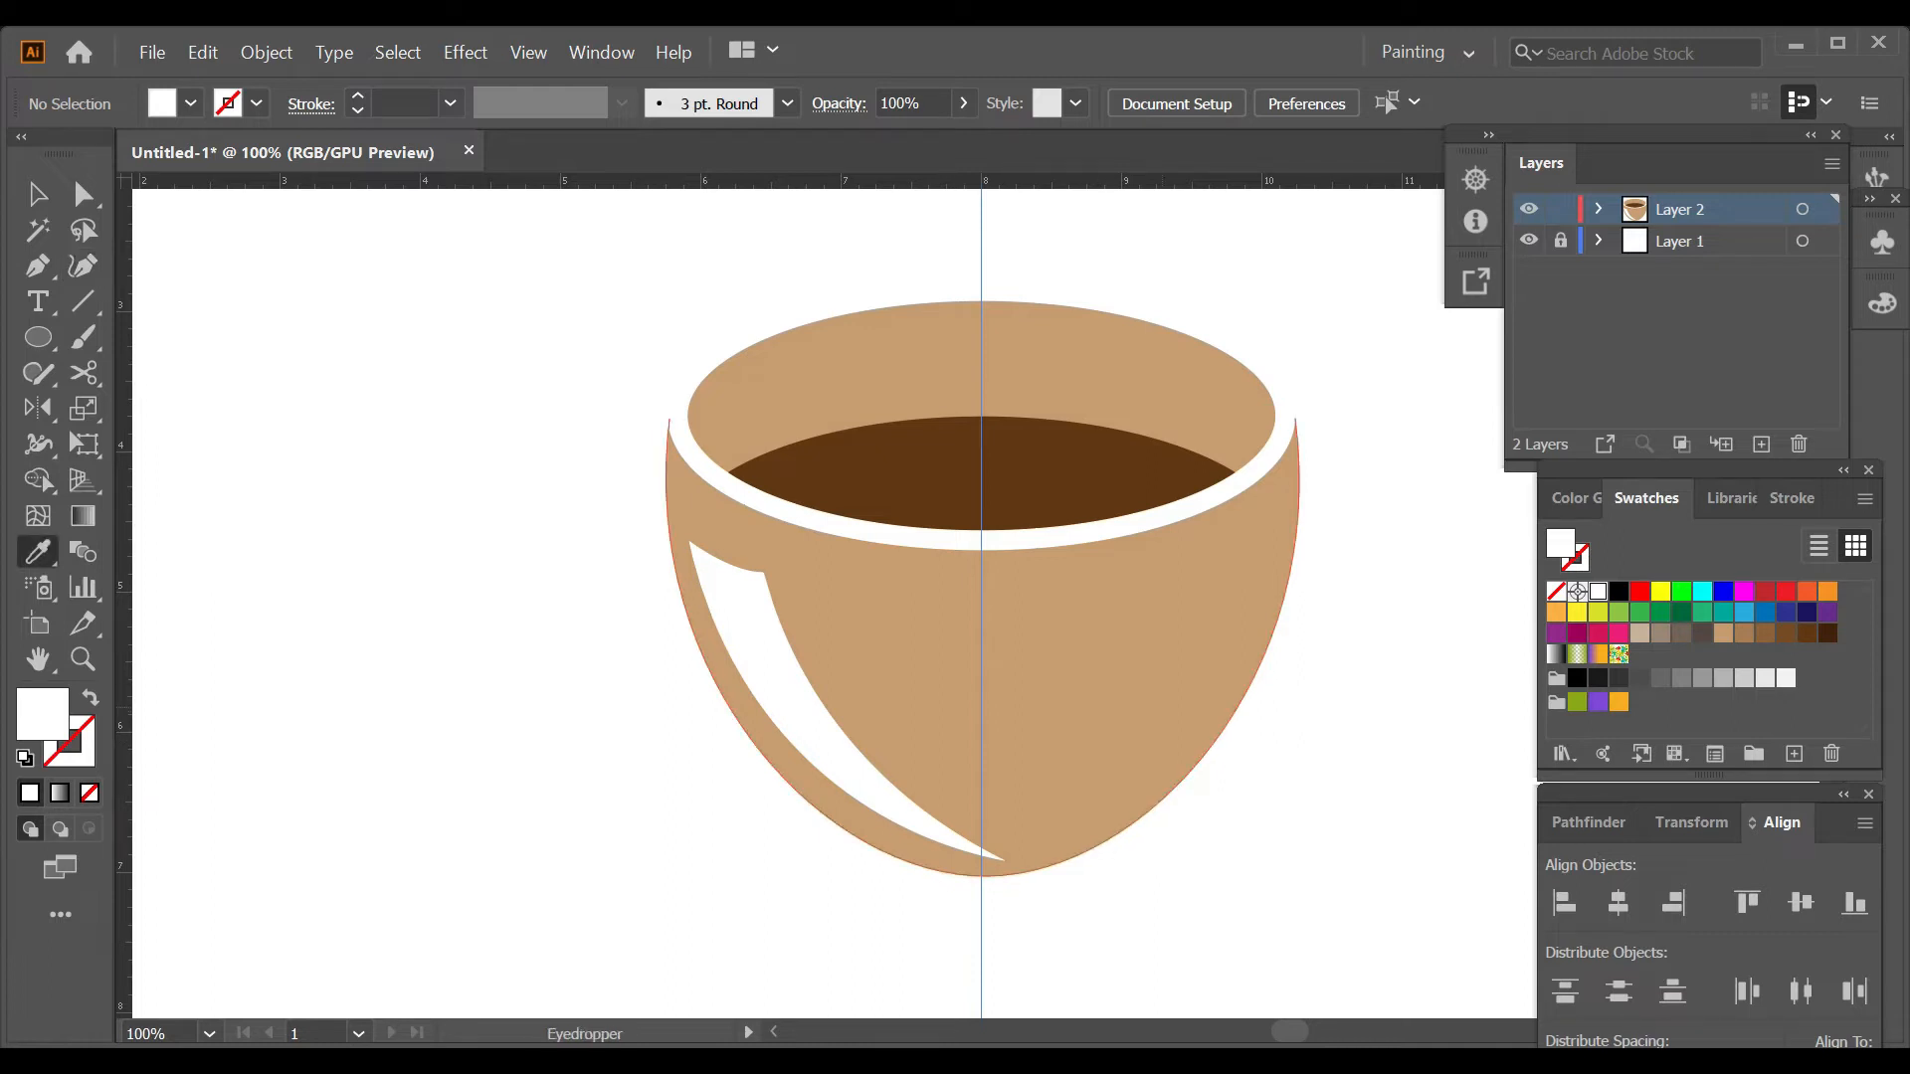
{"action": "left_click", "coordinate": [925, 656]}
{"action": "left_click", "coordinate": [1744, 634]}
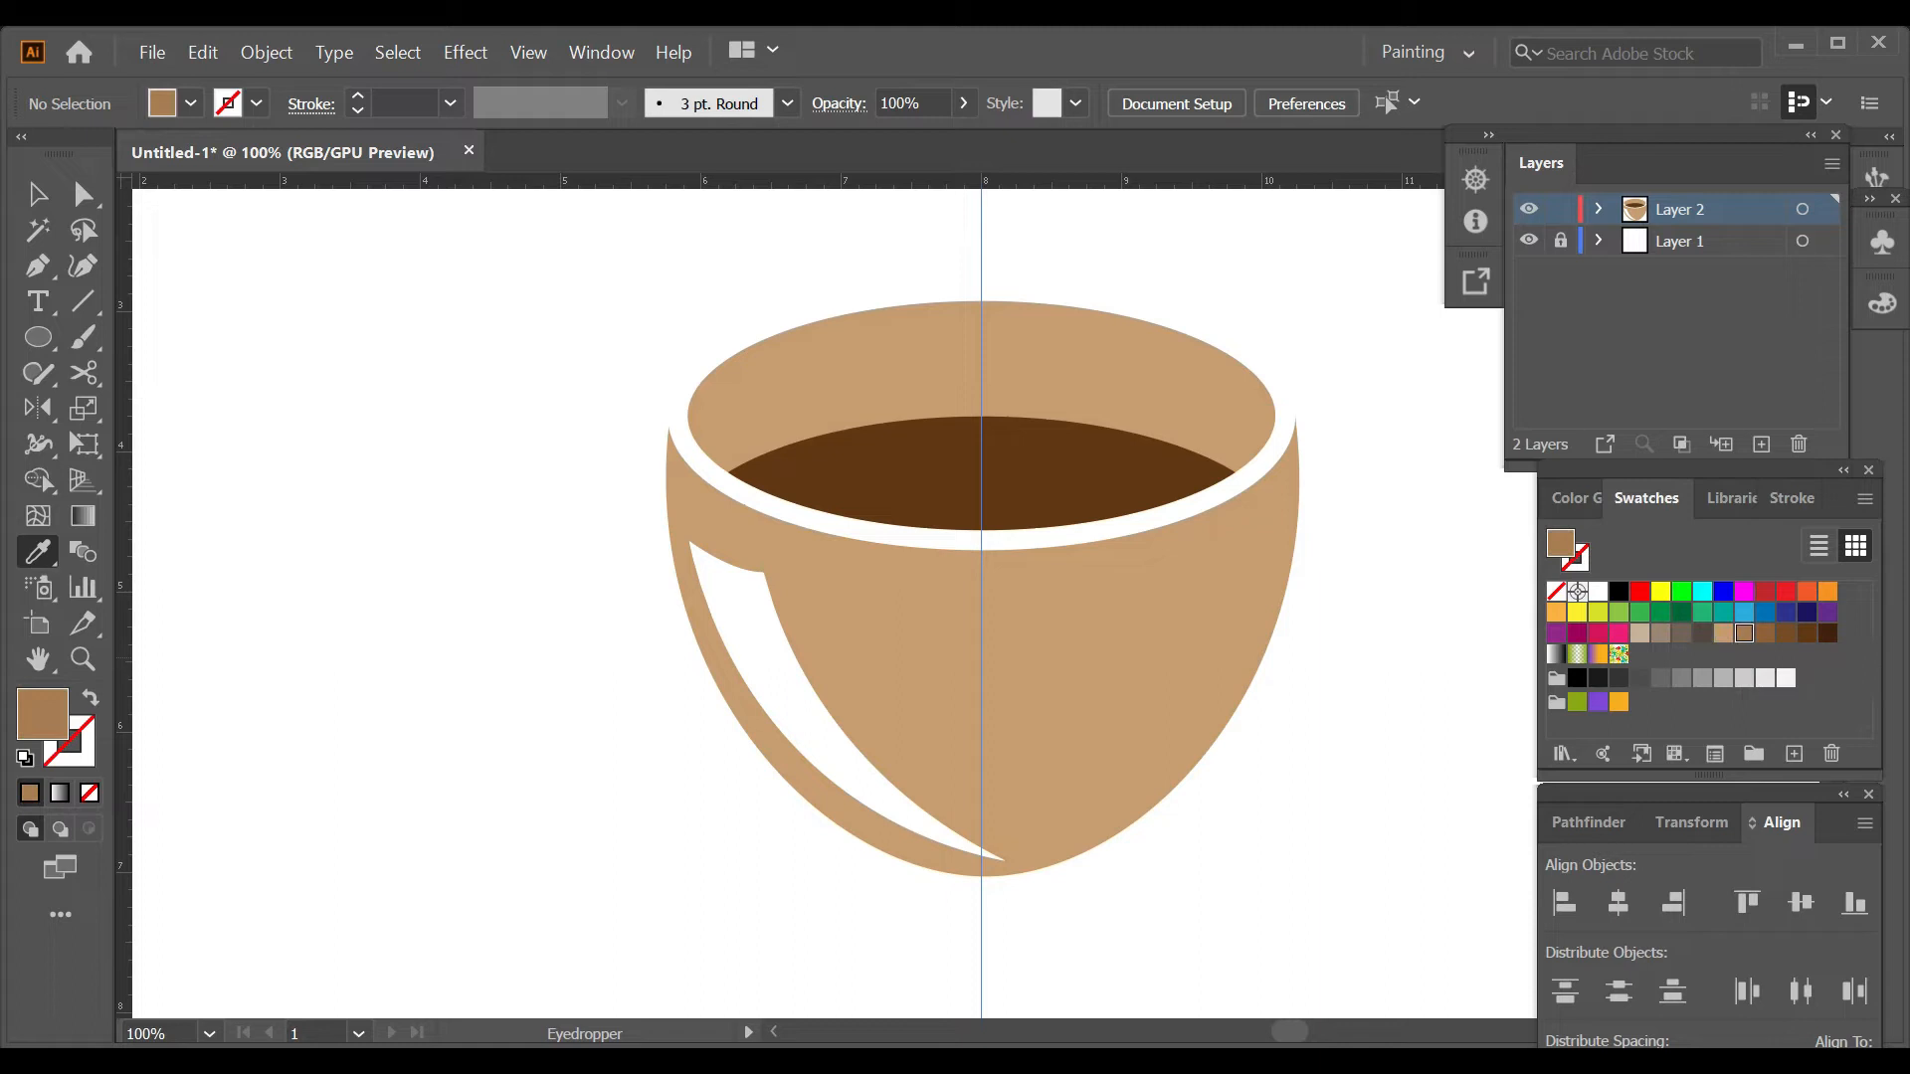
{"action": "left_click", "coordinate": [1764, 634]}
{"action": "key", "text": "p"}
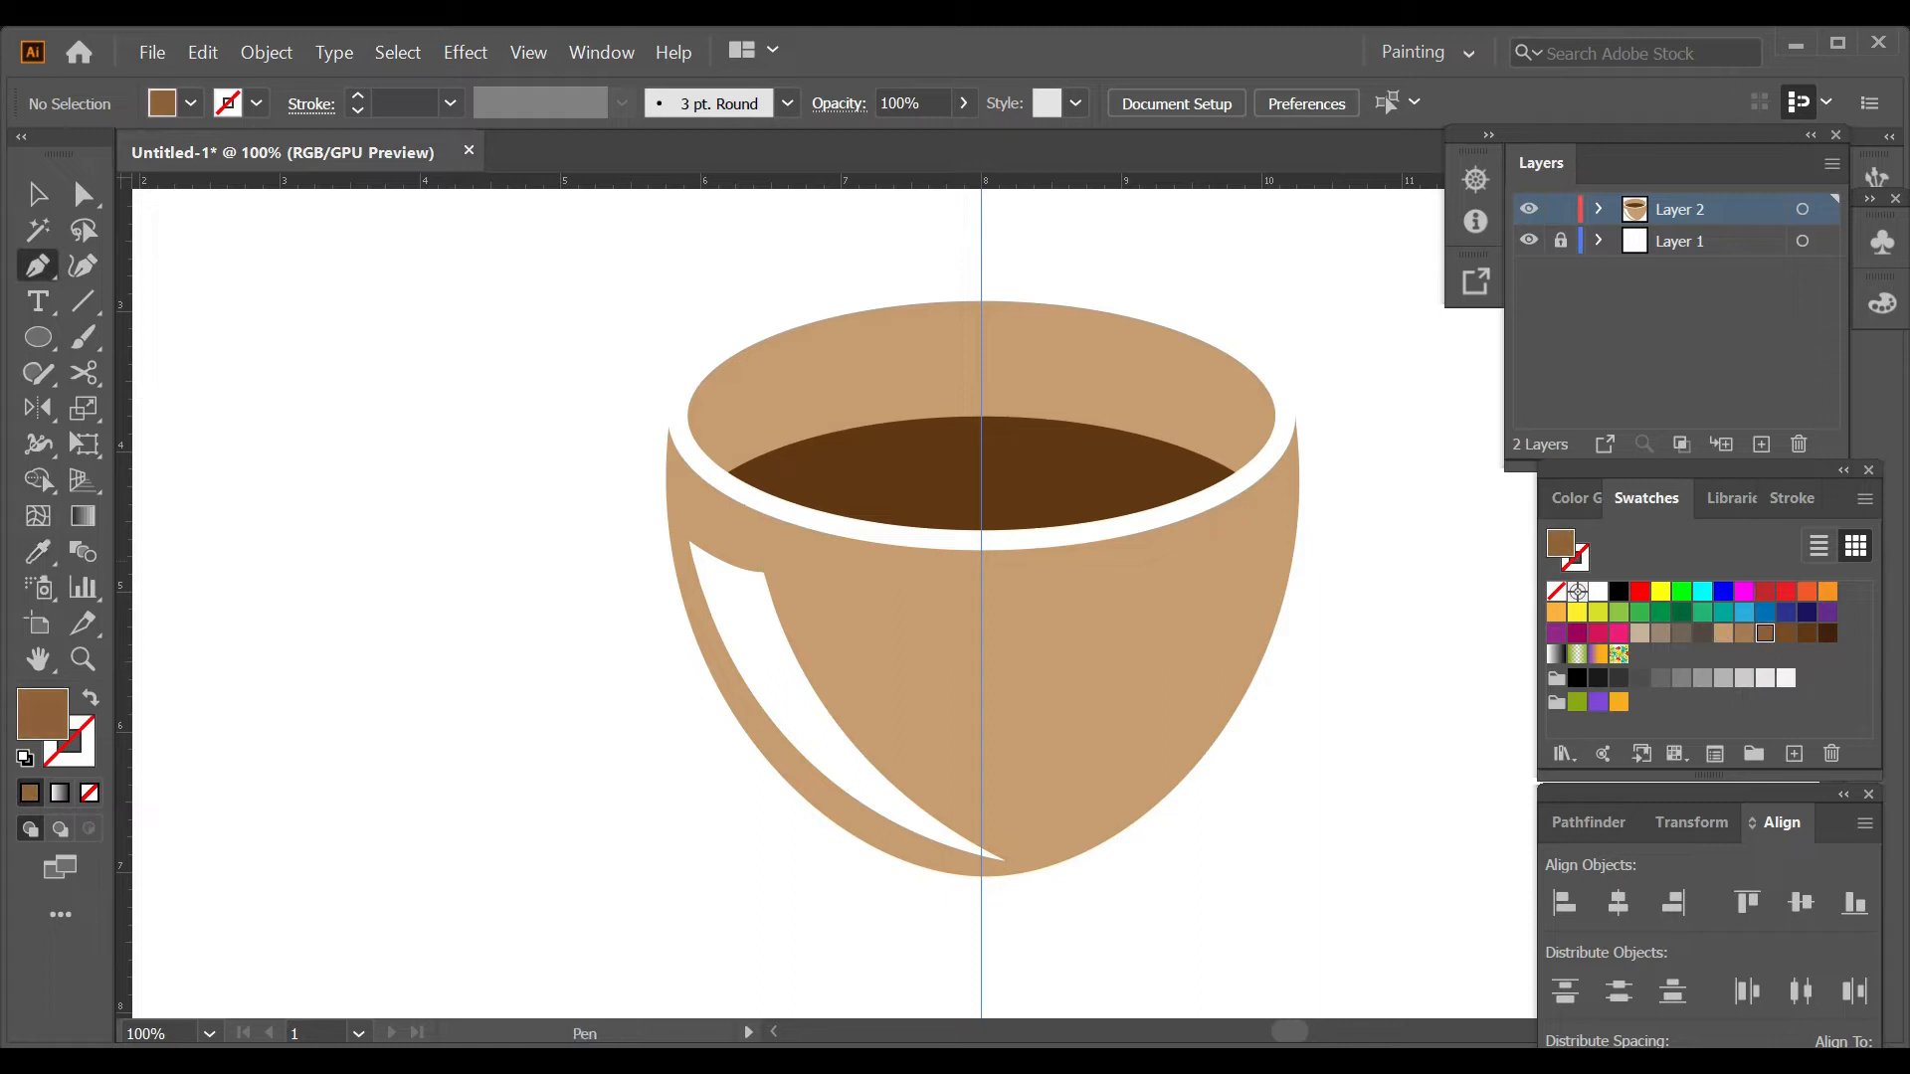
{"action": "left_click", "coordinate": [834, 547]}
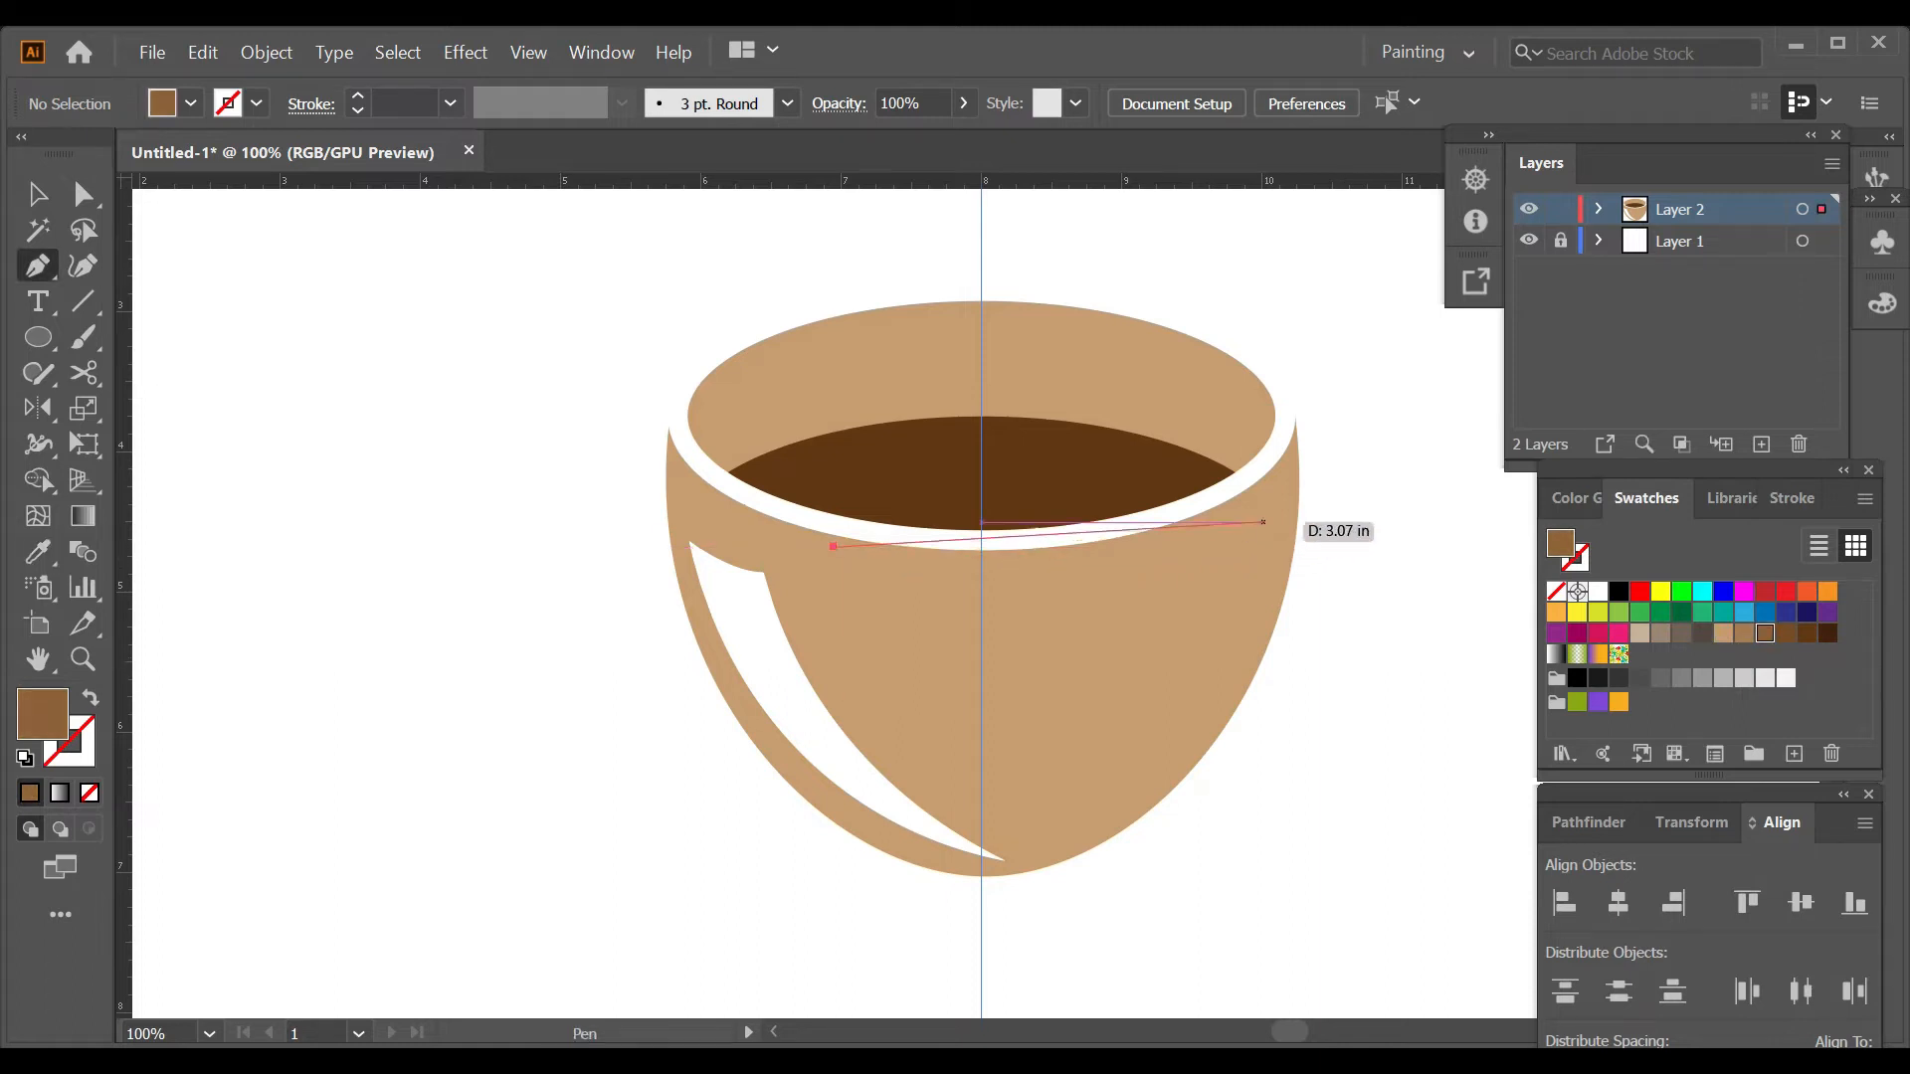
{"action": "left_click", "coordinate": [1237, 535]}
{"action": "key", "text": "shift+grave"}
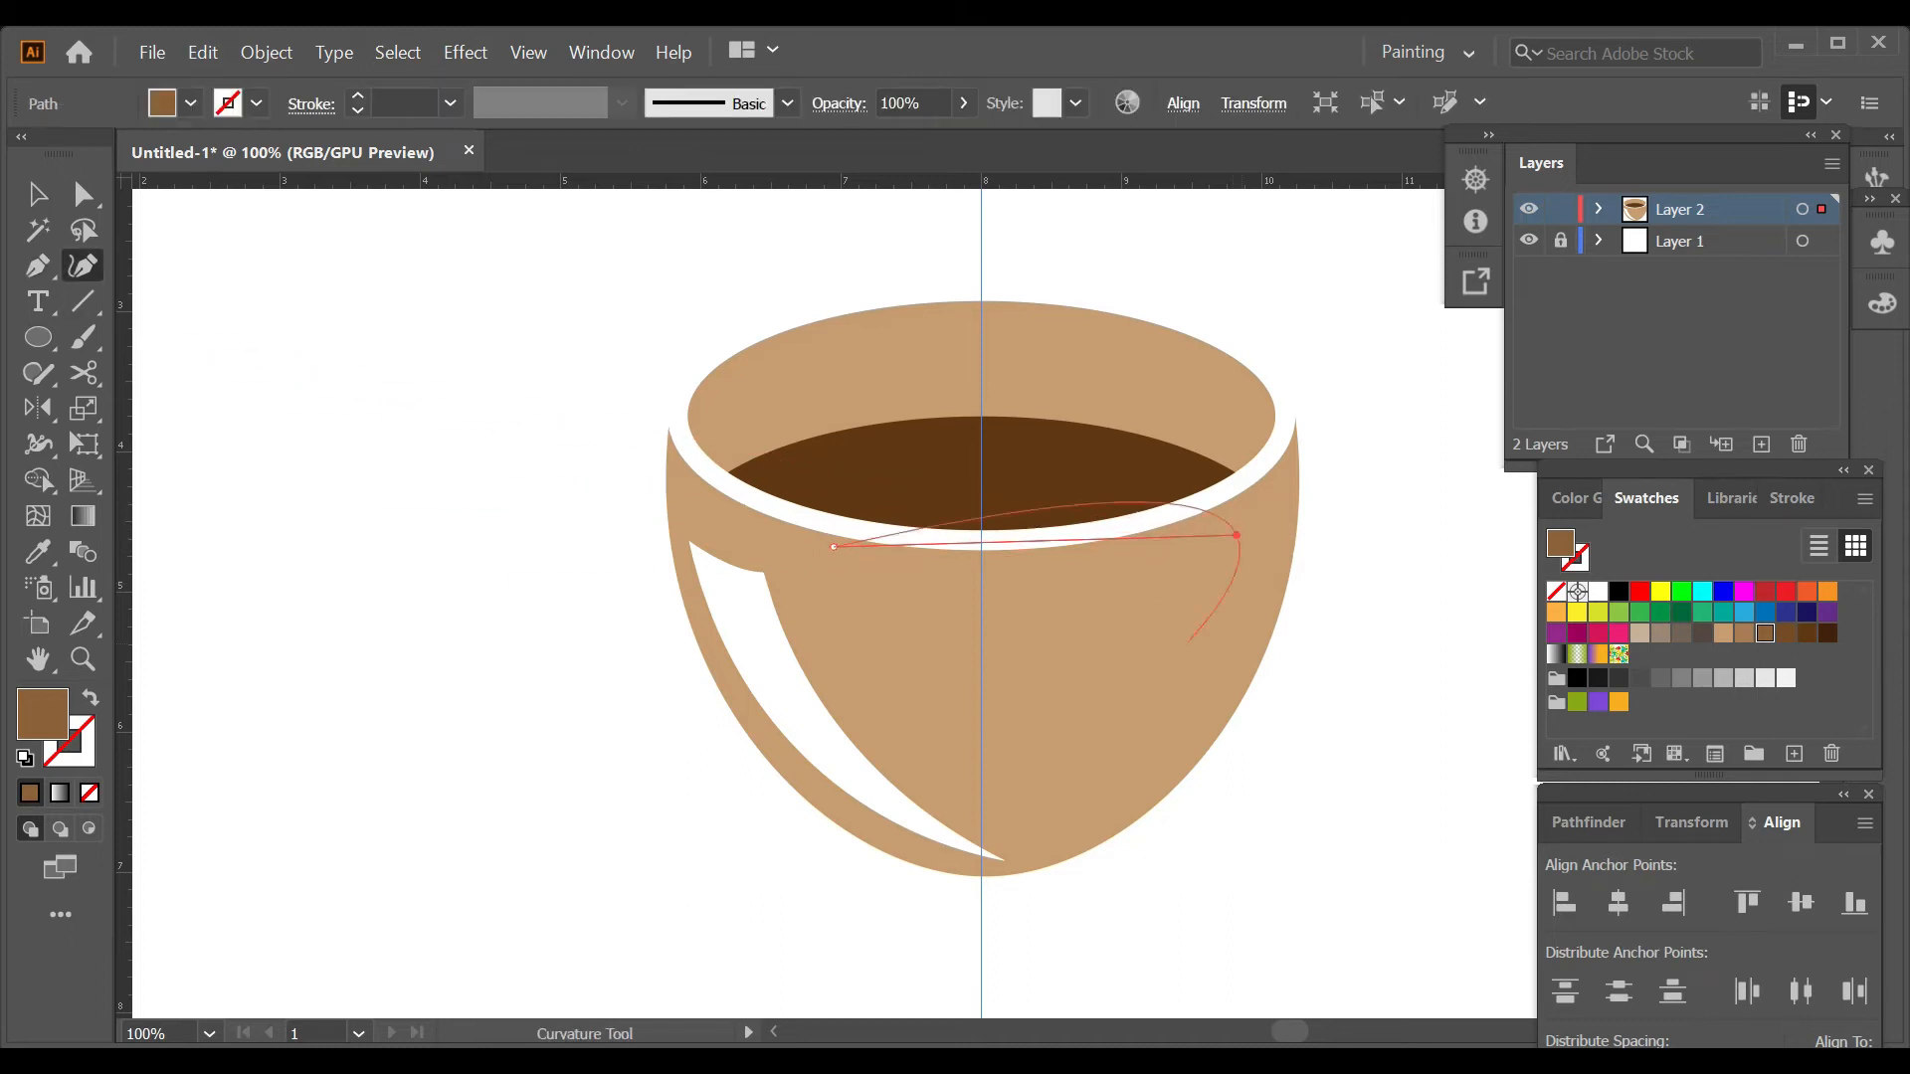
{"action": "left_click_drag", "start_coordinate": [1037, 543], "coordinate": [1037, 573]}
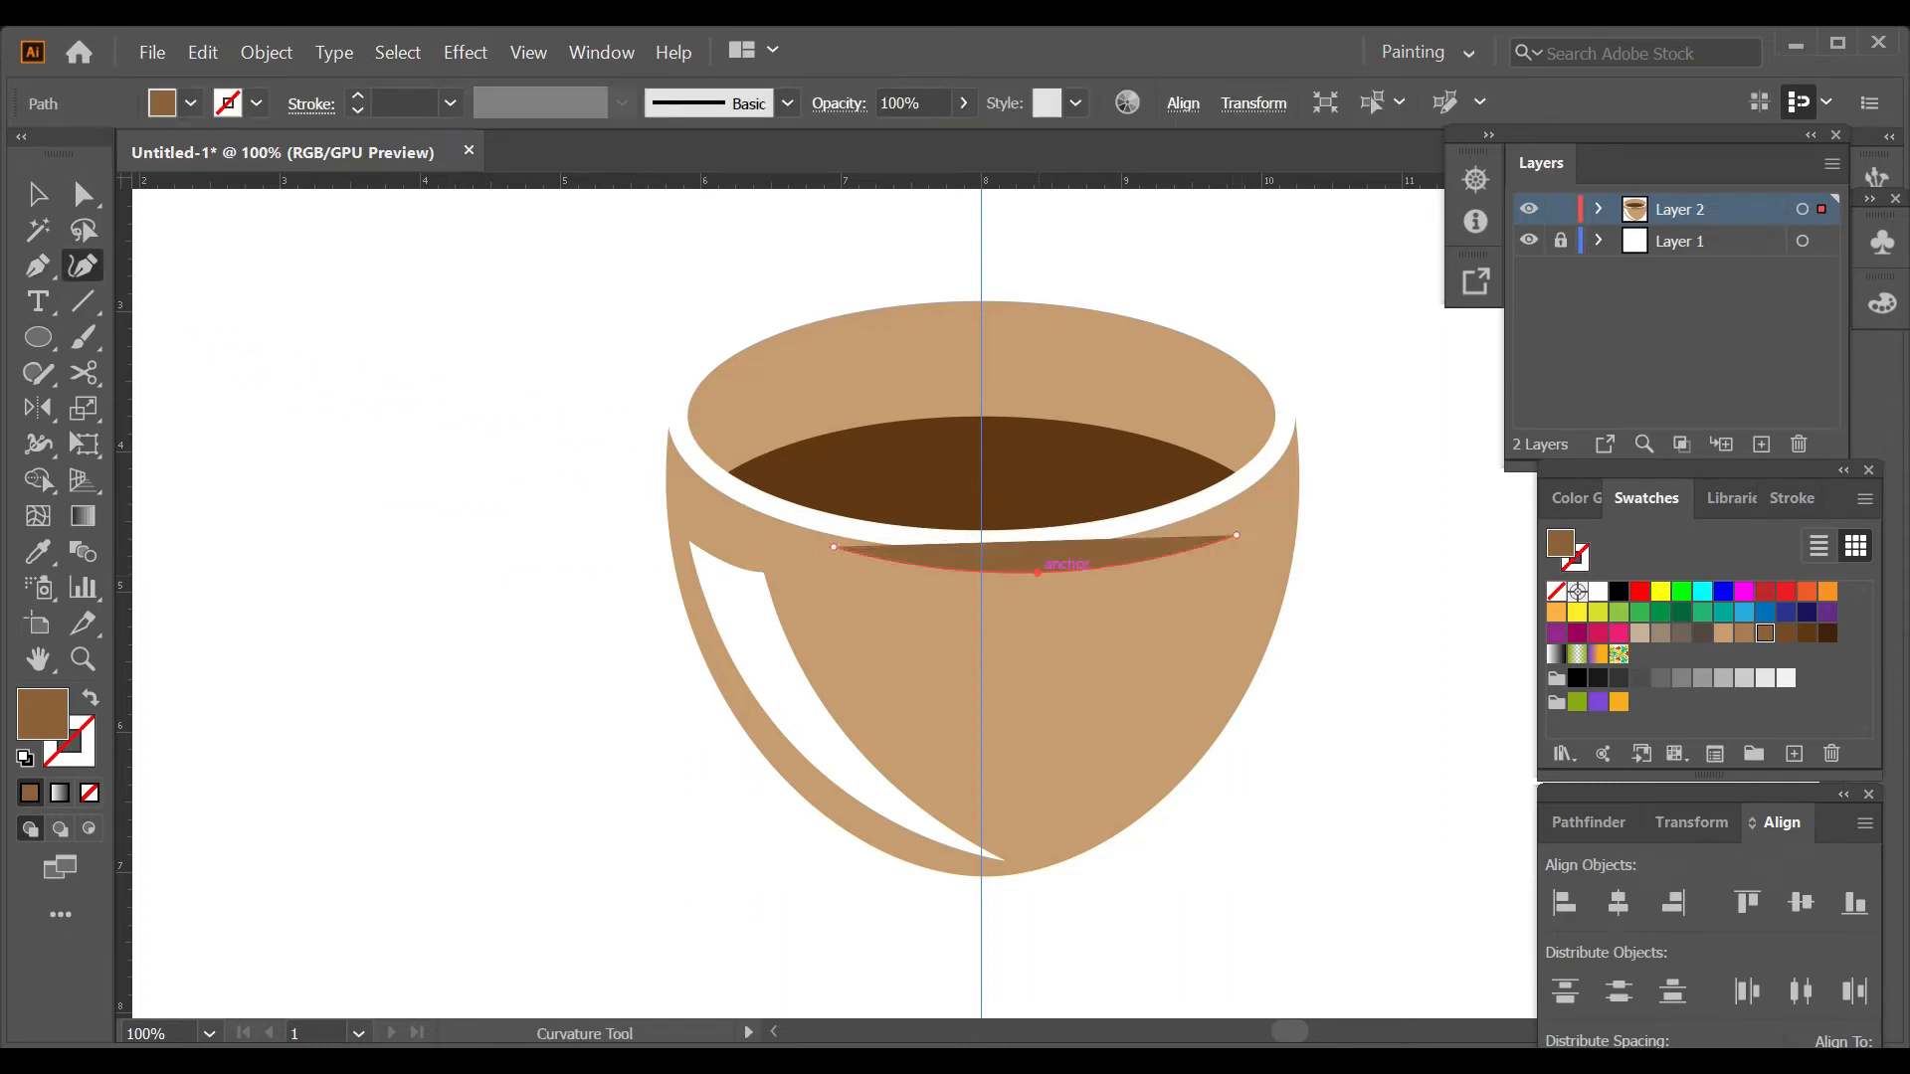
Extend the brown path to the cup's base and up its right side, close it, and curve its edges into a shadow.
{"action": "key", "text": "p"}
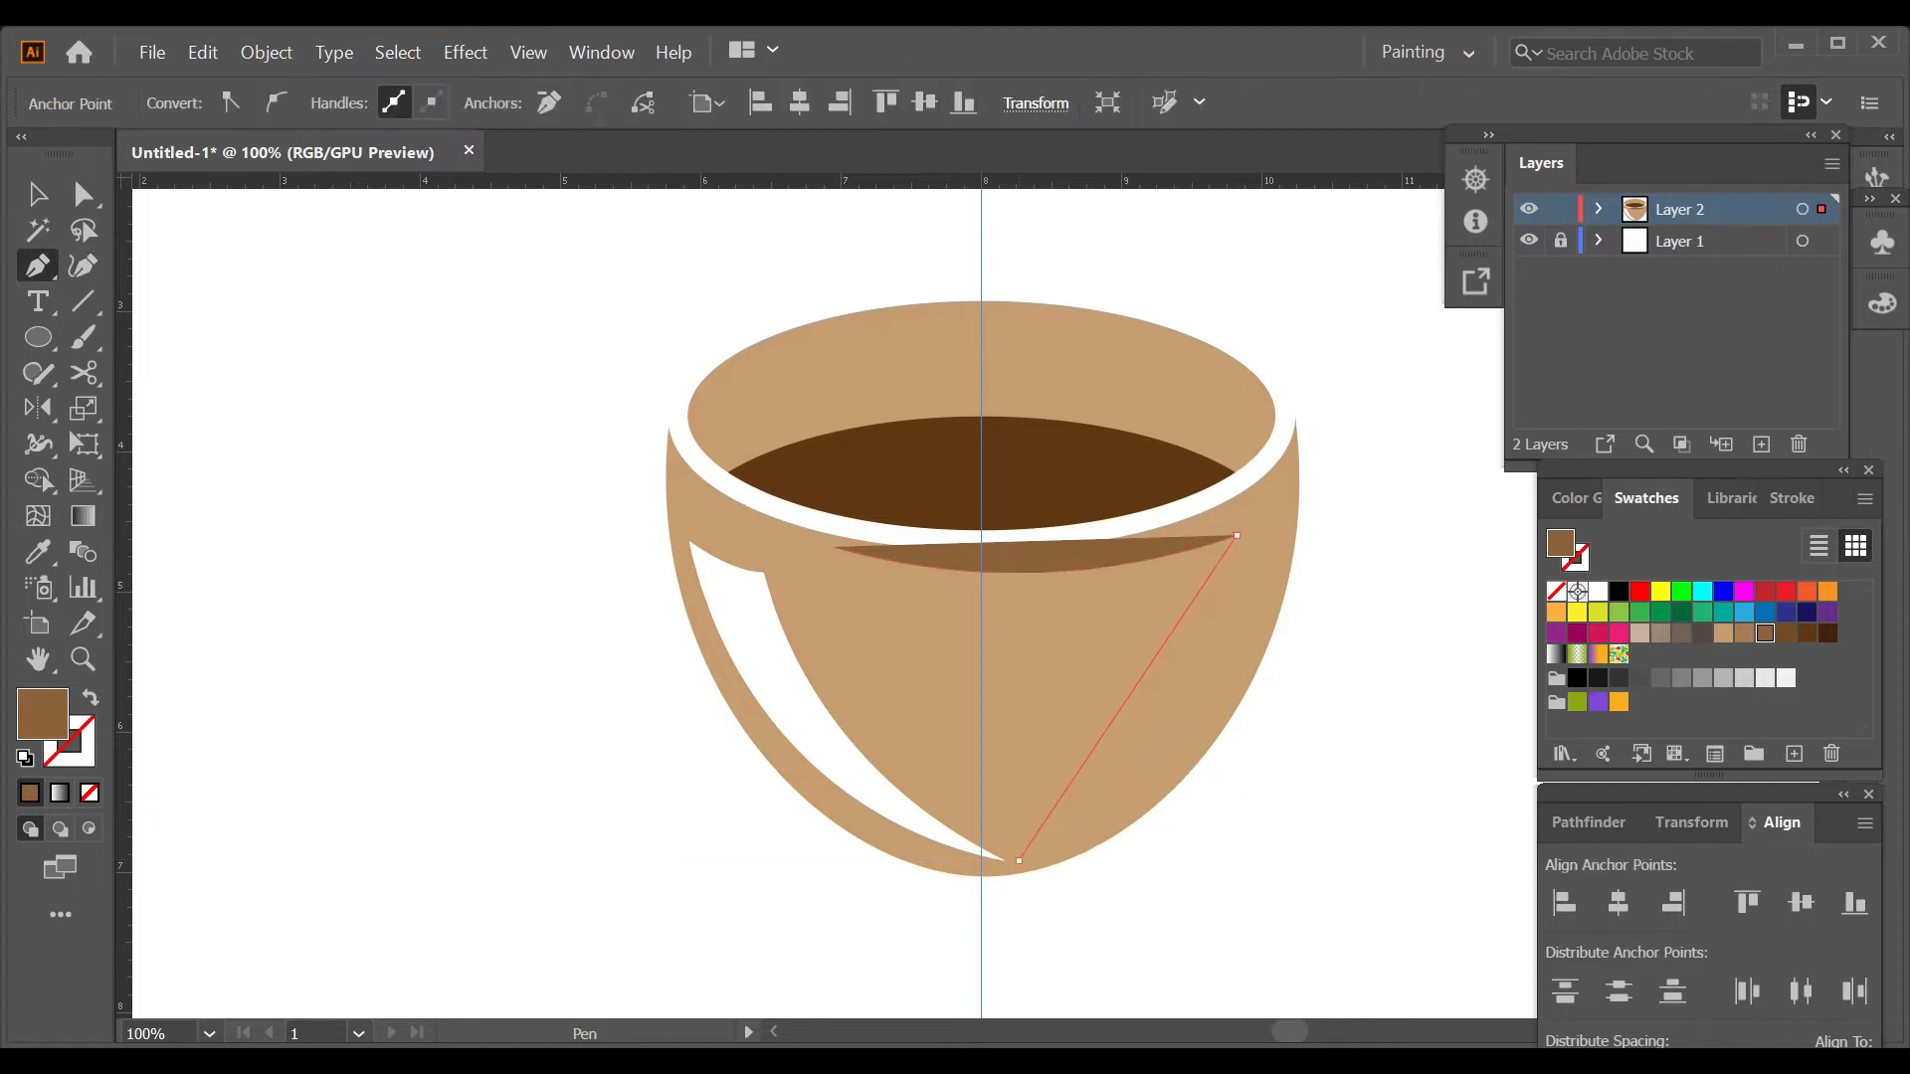
{"action": "left_click", "coordinate": [1017, 860]}
{"action": "left_click", "coordinate": [1295, 458]}
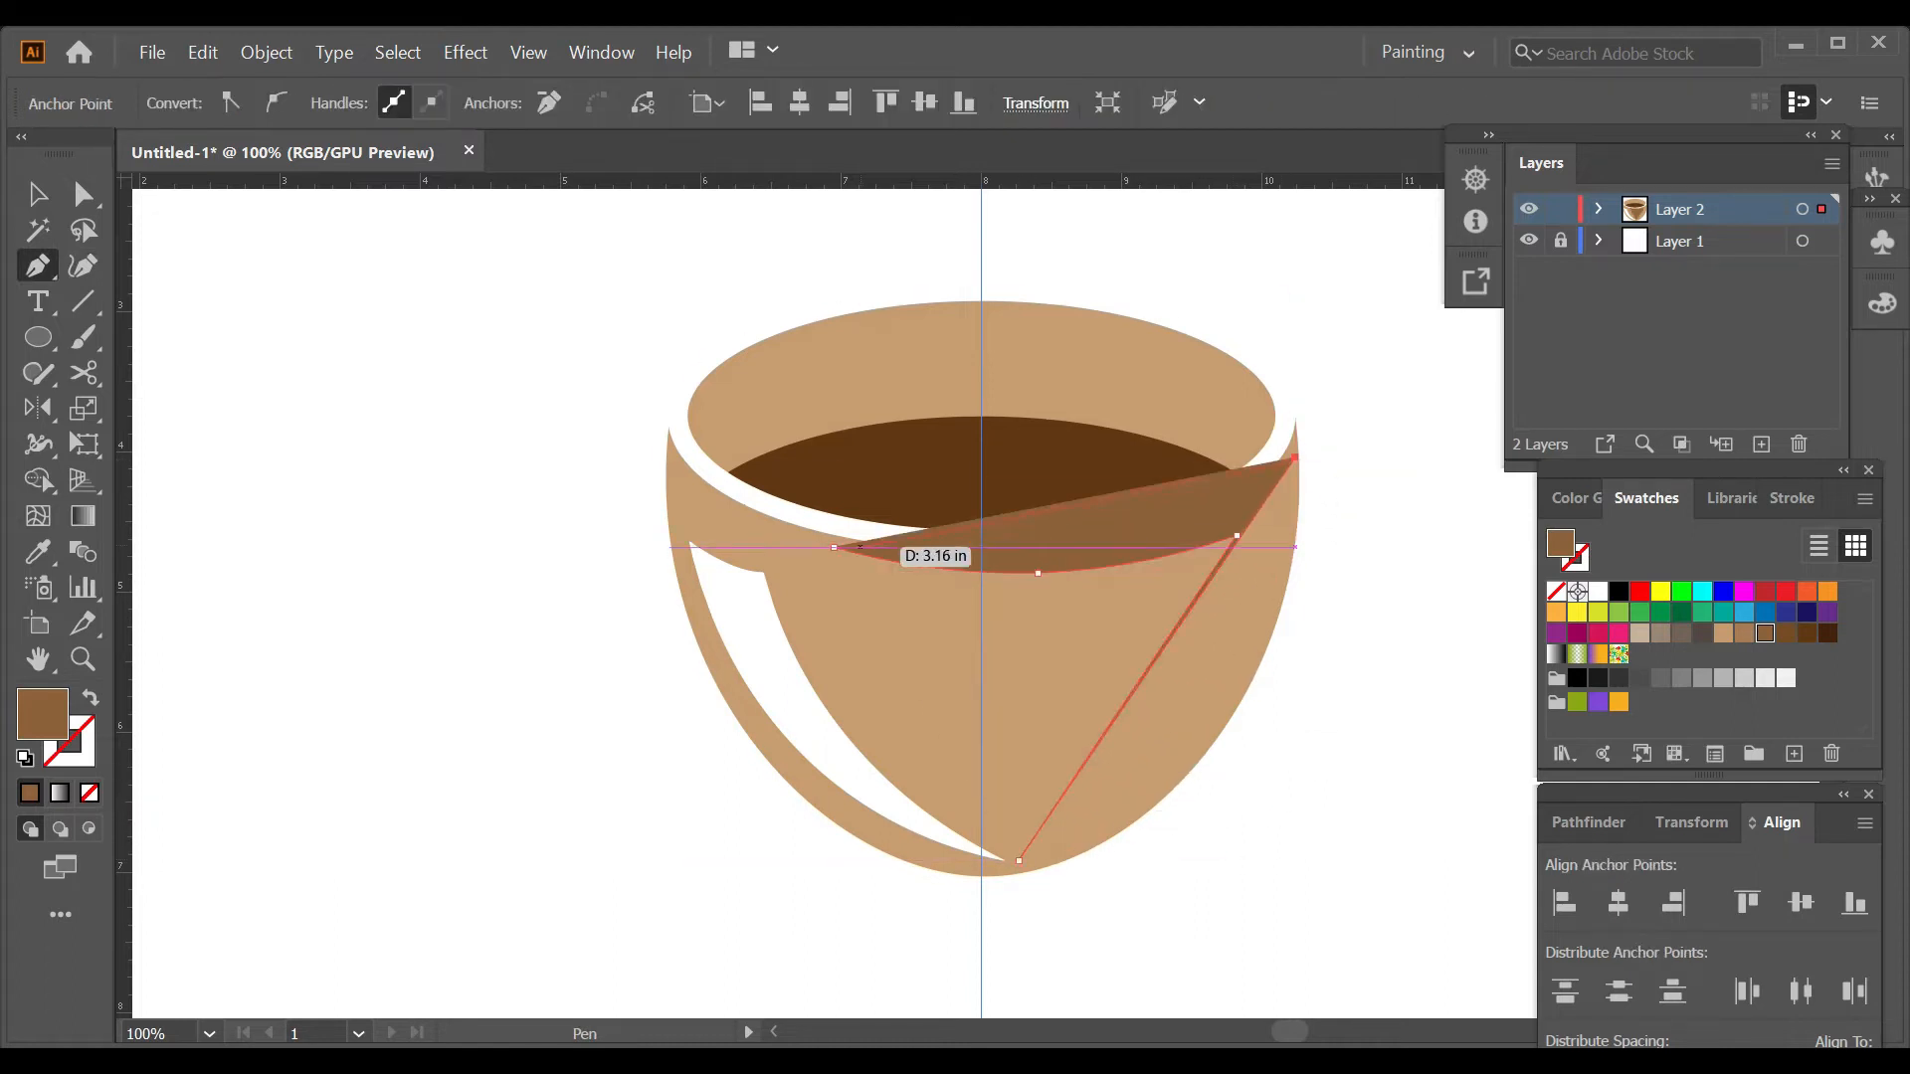
{"action": "key", "text": "shift+grave"}
{"action": "left_click_drag", "start_coordinate": [1184, 619], "coordinate": [1176, 766]}
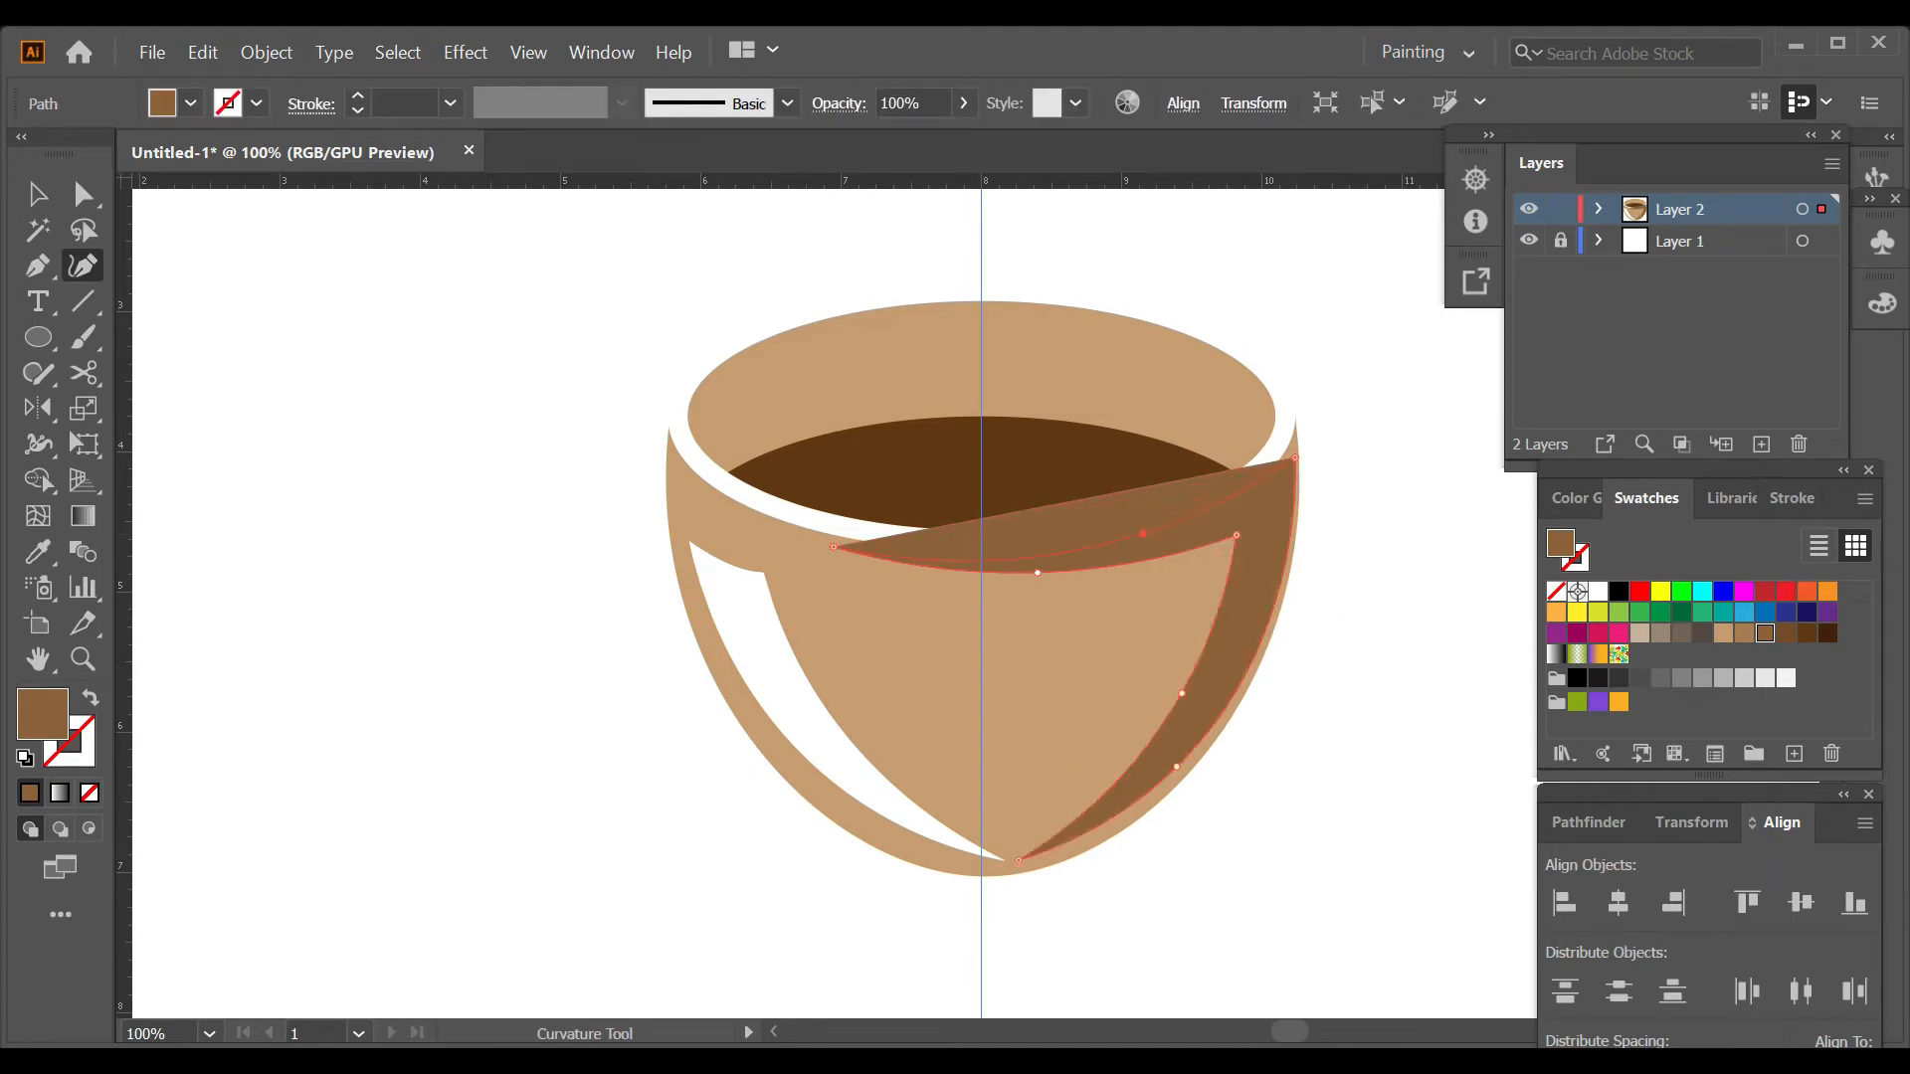
{"action": "left_click_drag", "start_coordinate": [1150, 535], "coordinate": [1151, 535]}
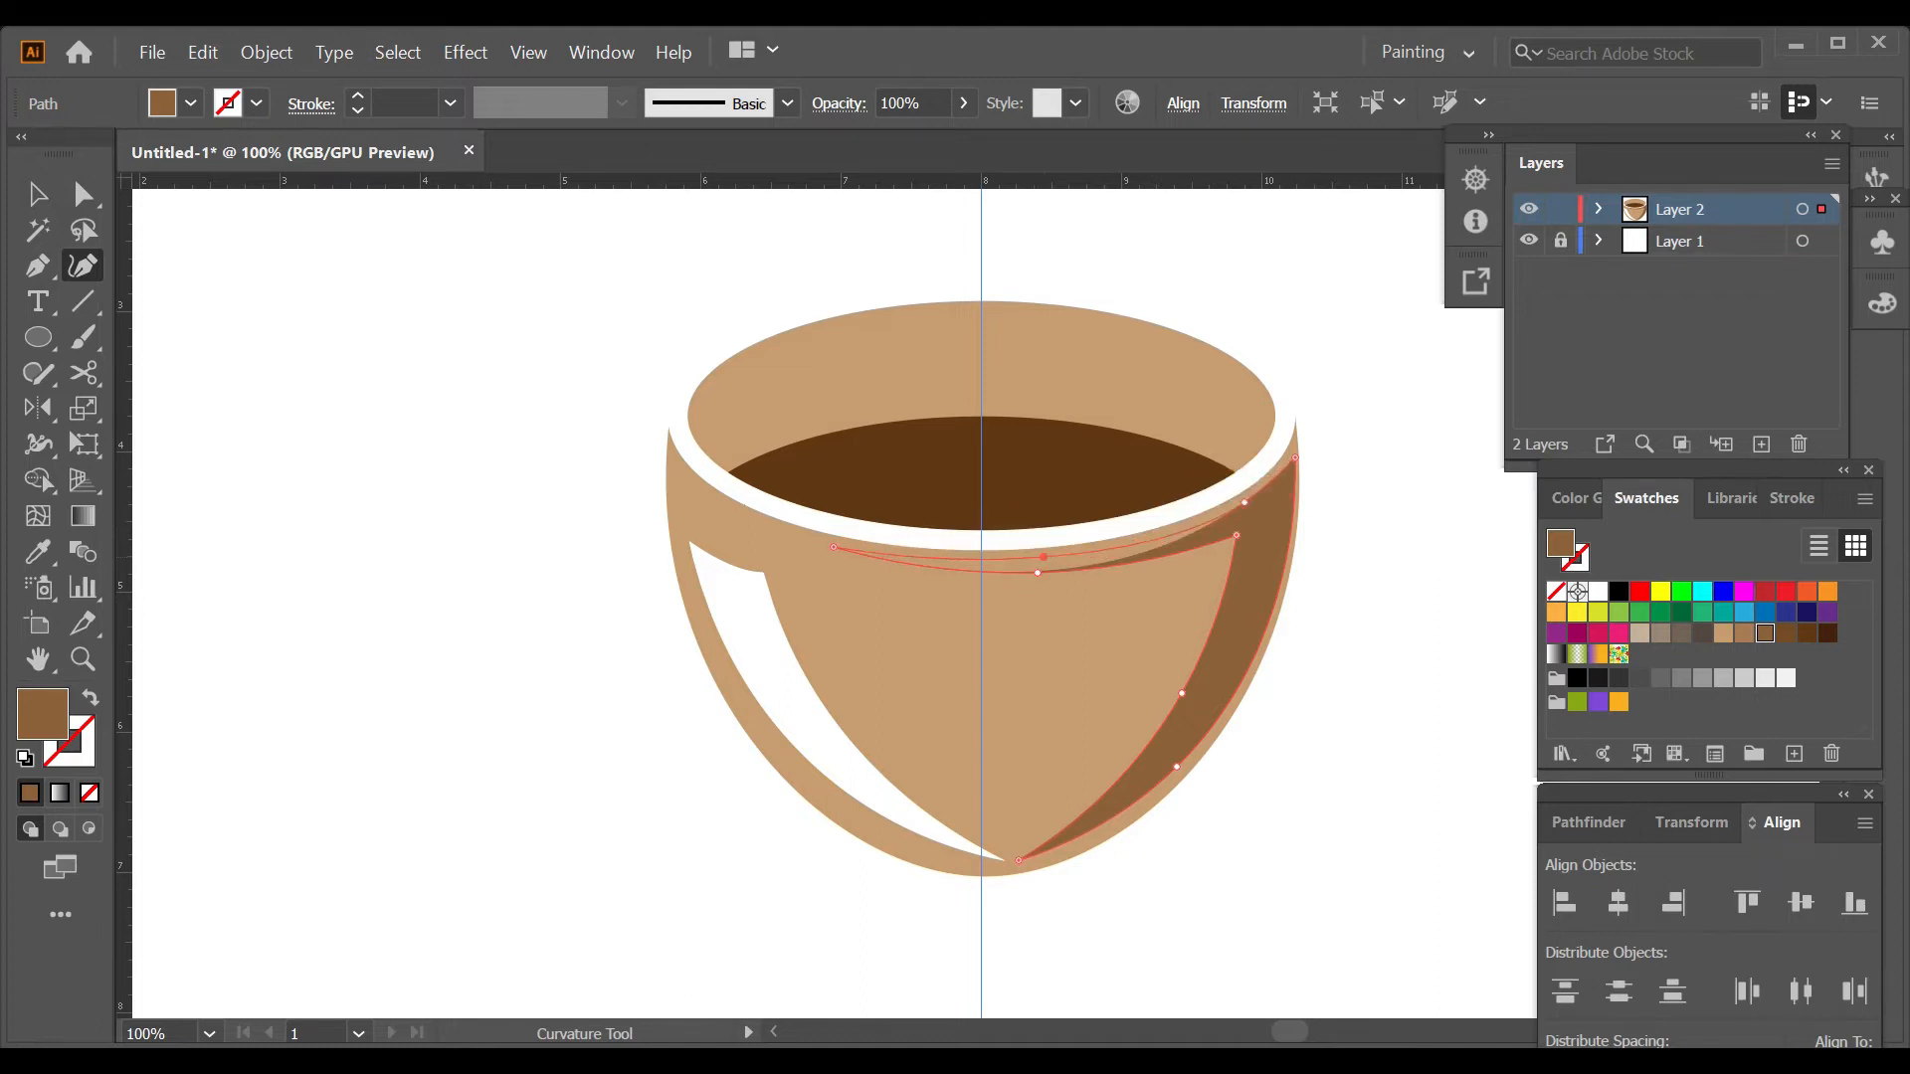
{"action": "key", "text": "ctrl+shift+a"}
{"action": "key", "text": "ctrl+minus"}
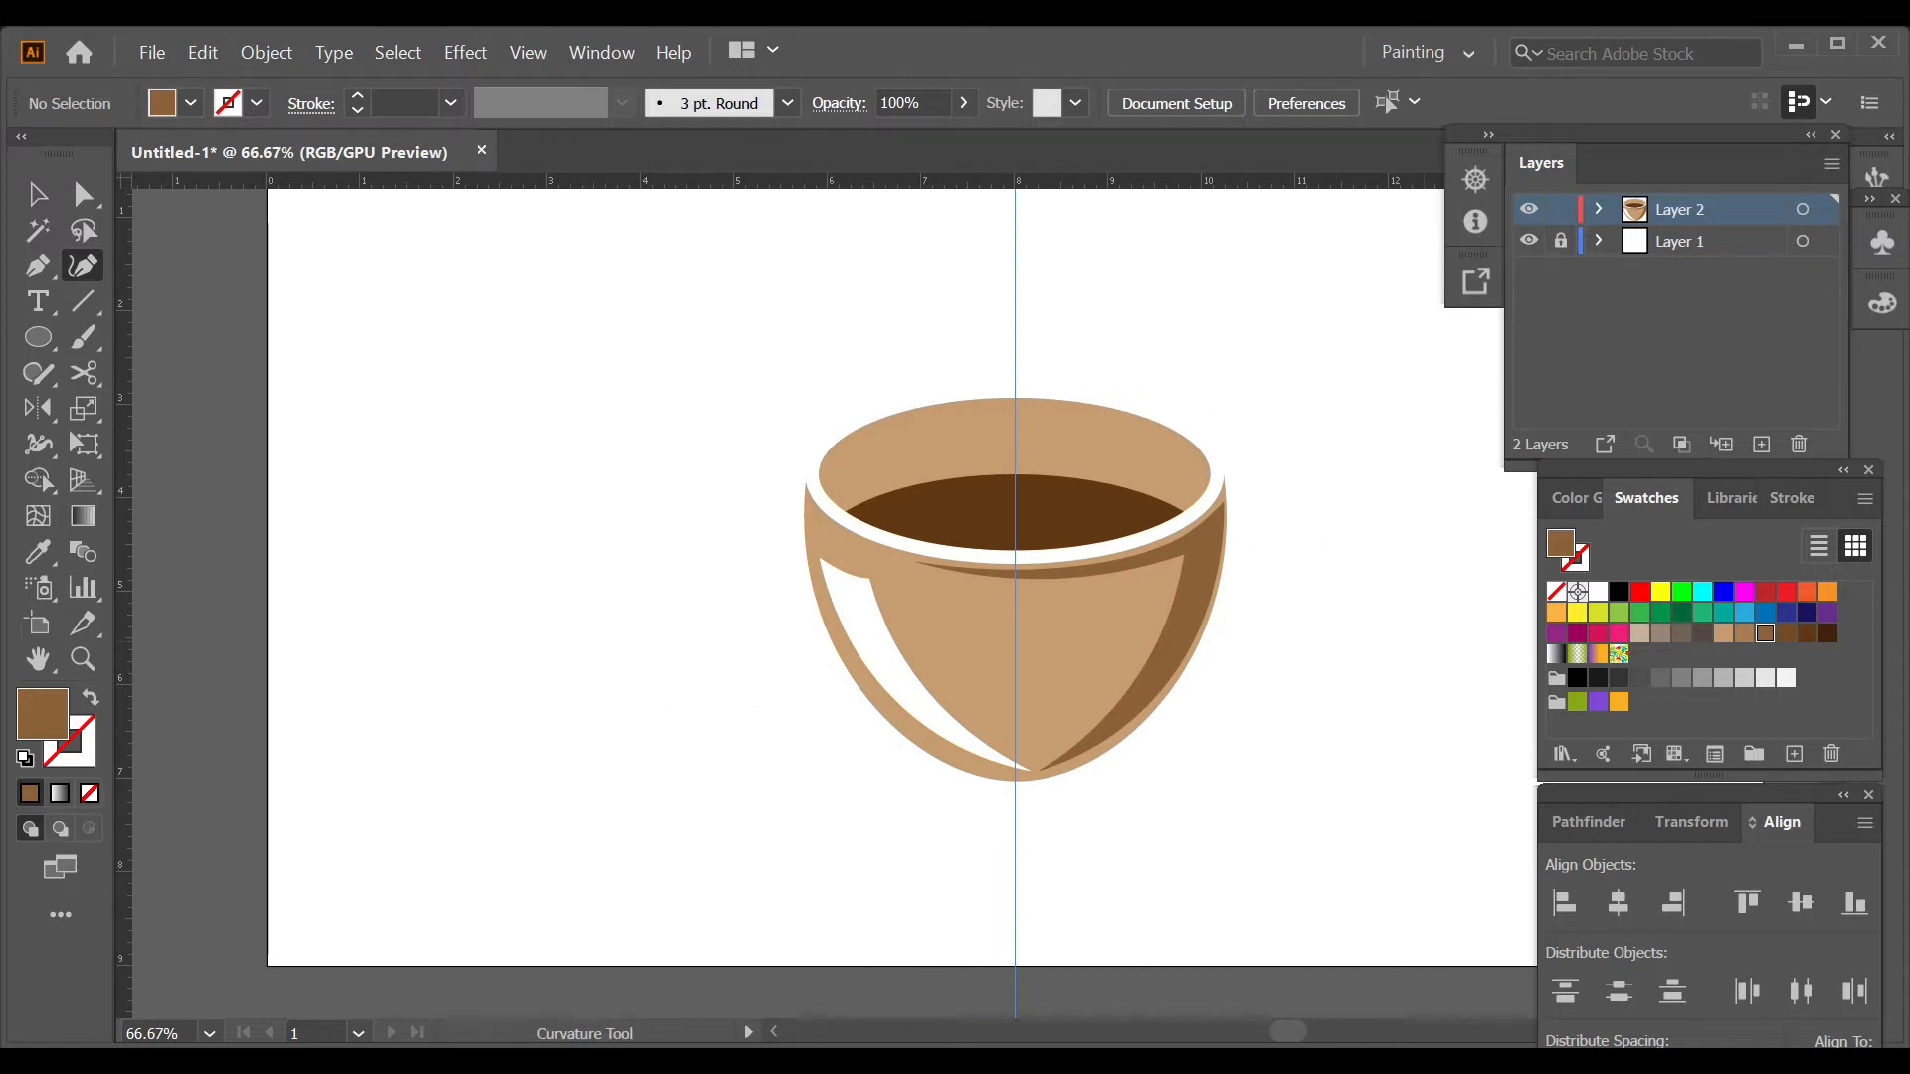
Recolor the shadow on the cup's right side with the next lighter brown swatch.
{"action": "key", "text": "v"}
{"action": "left_click", "coordinate": [1188, 615]}
{"action": "left_click", "coordinate": [1744, 633]}
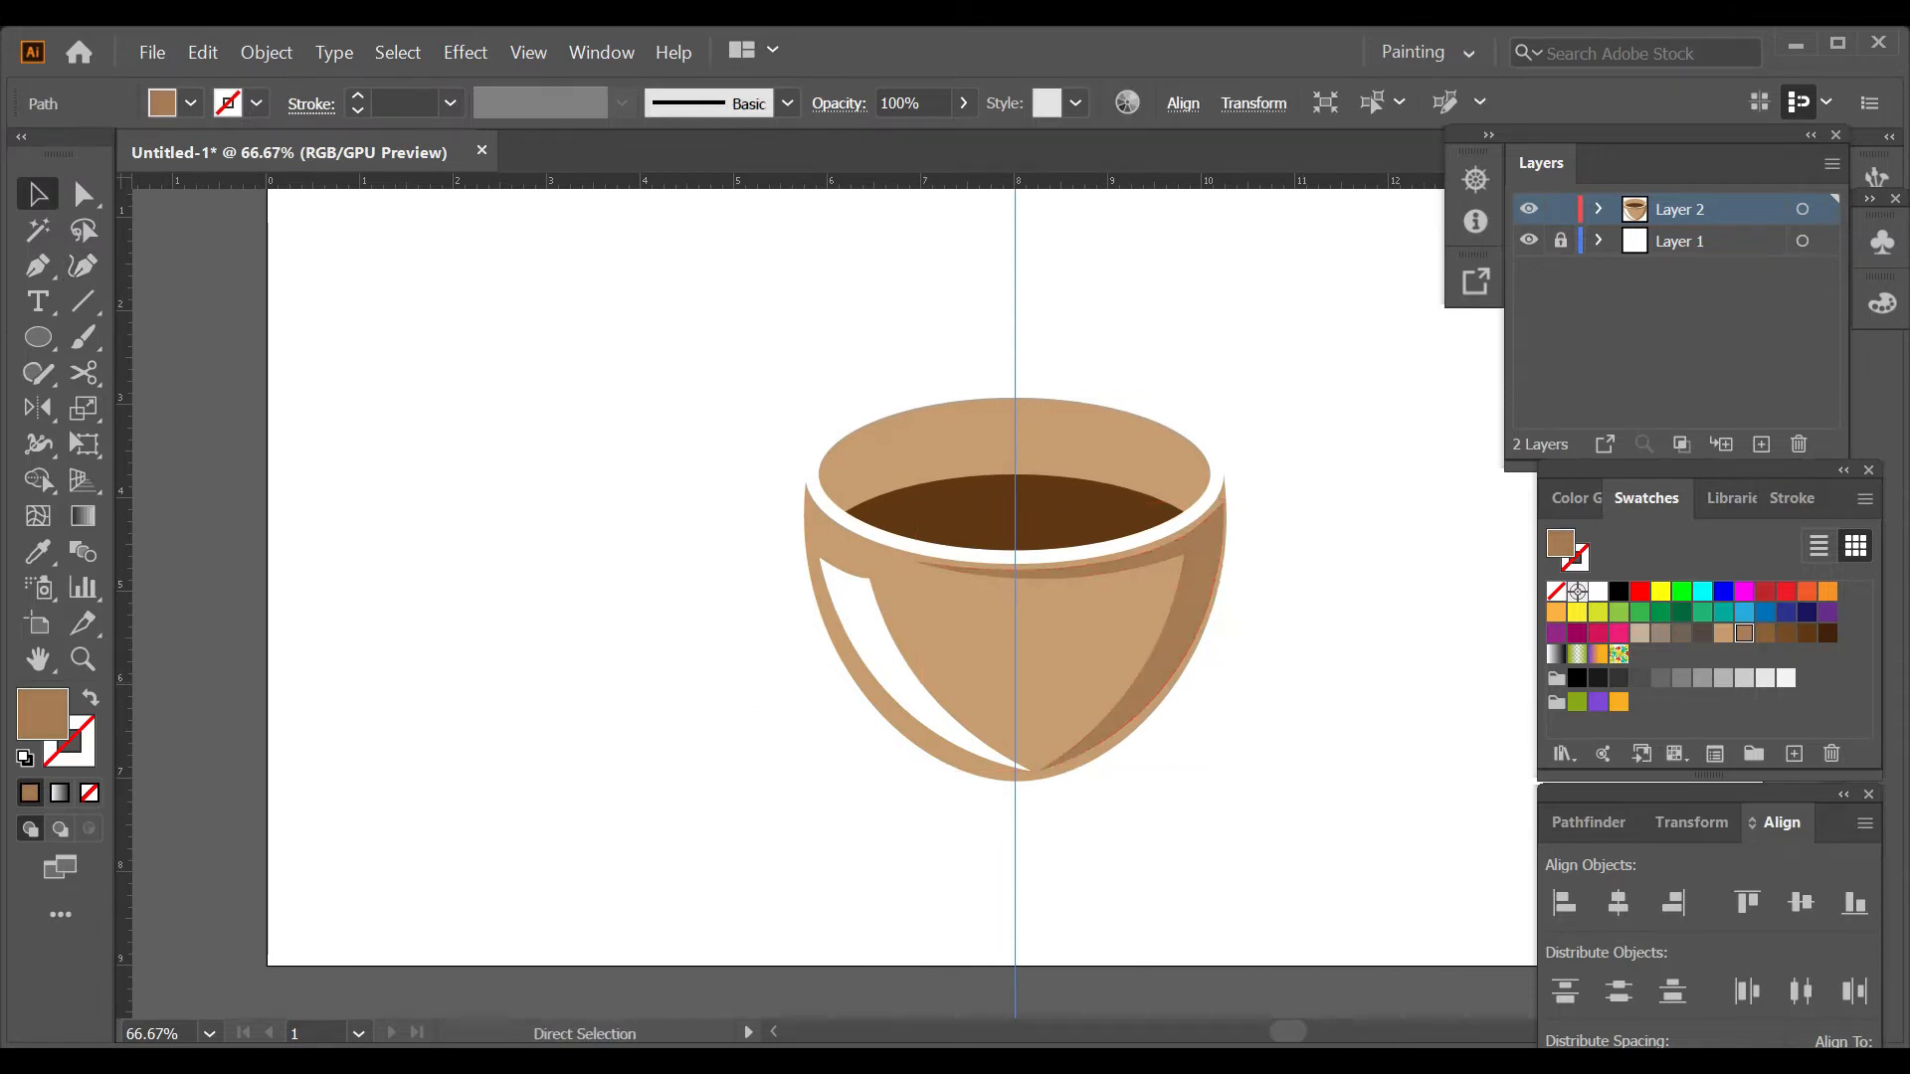
{"action": "key", "text": "ctrl+shift+a"}
{"action": "scroll", "coordinate": [856, 596], "scroll_direction": "up", "scroll_amount": 3}
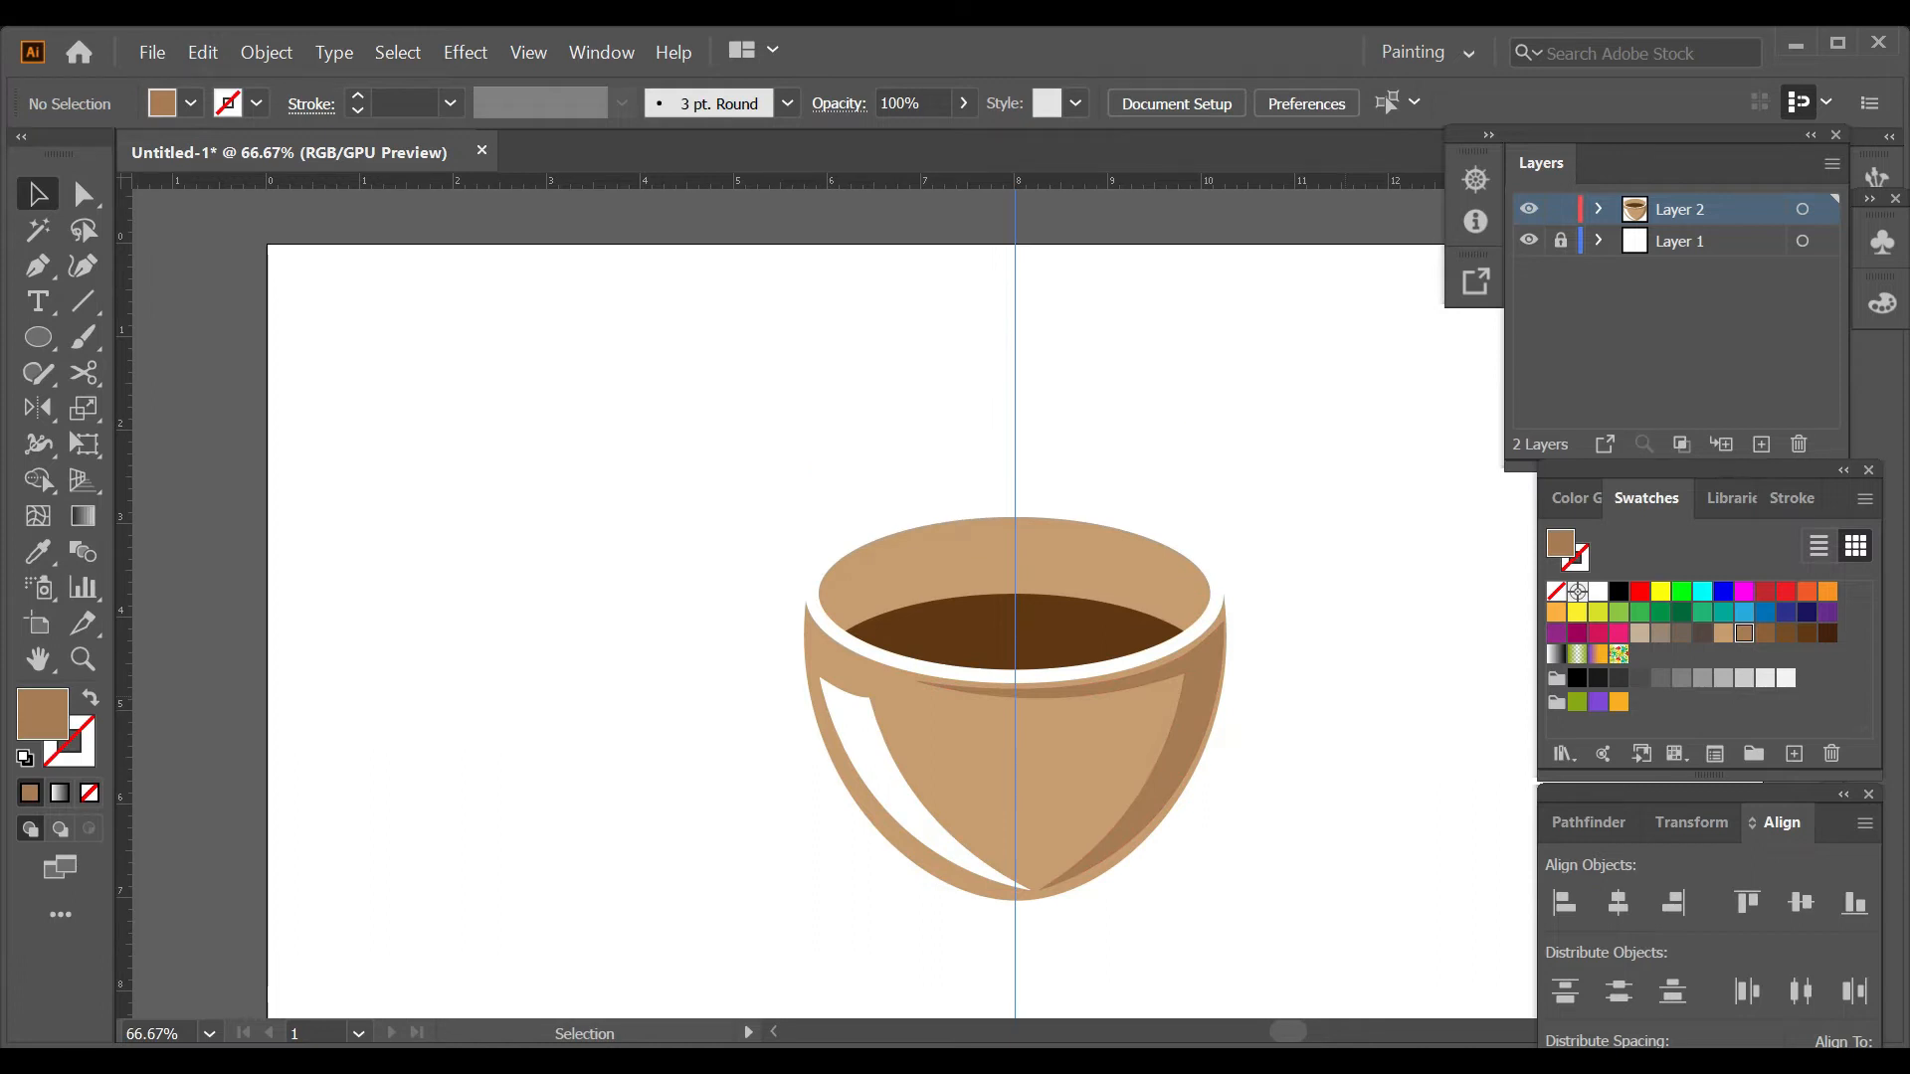
{"action": "scroll", "coordinate": [1014, 672], "scroll_direction": "down", "scroll_amount": 2}
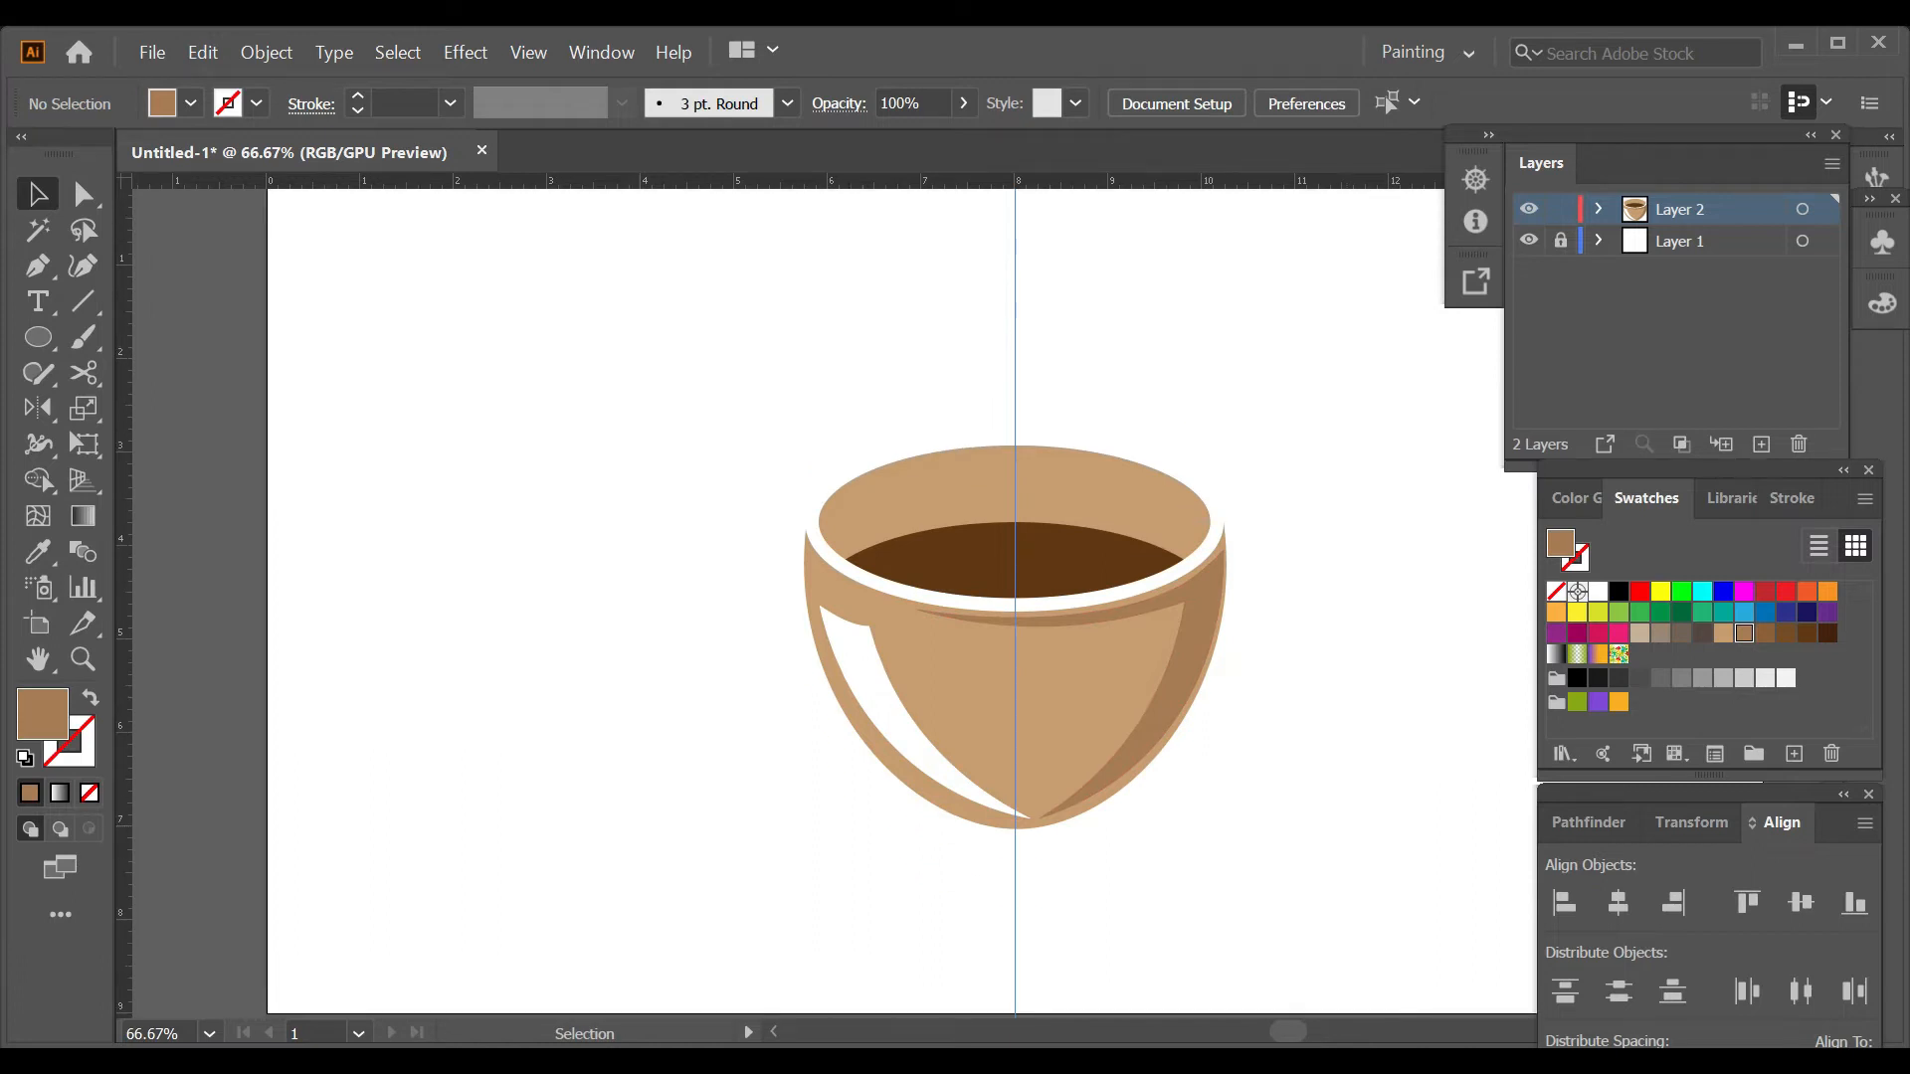
Lock the cup's Layer 2 and add a new layer directly above Layer 1.
{"action": "left_click", "coordinate": [1560, 209]}
{"action": "left_click", "coordinate": [1691, 242]}
{"action": "left_click", "coordinate": [1760, 445]}
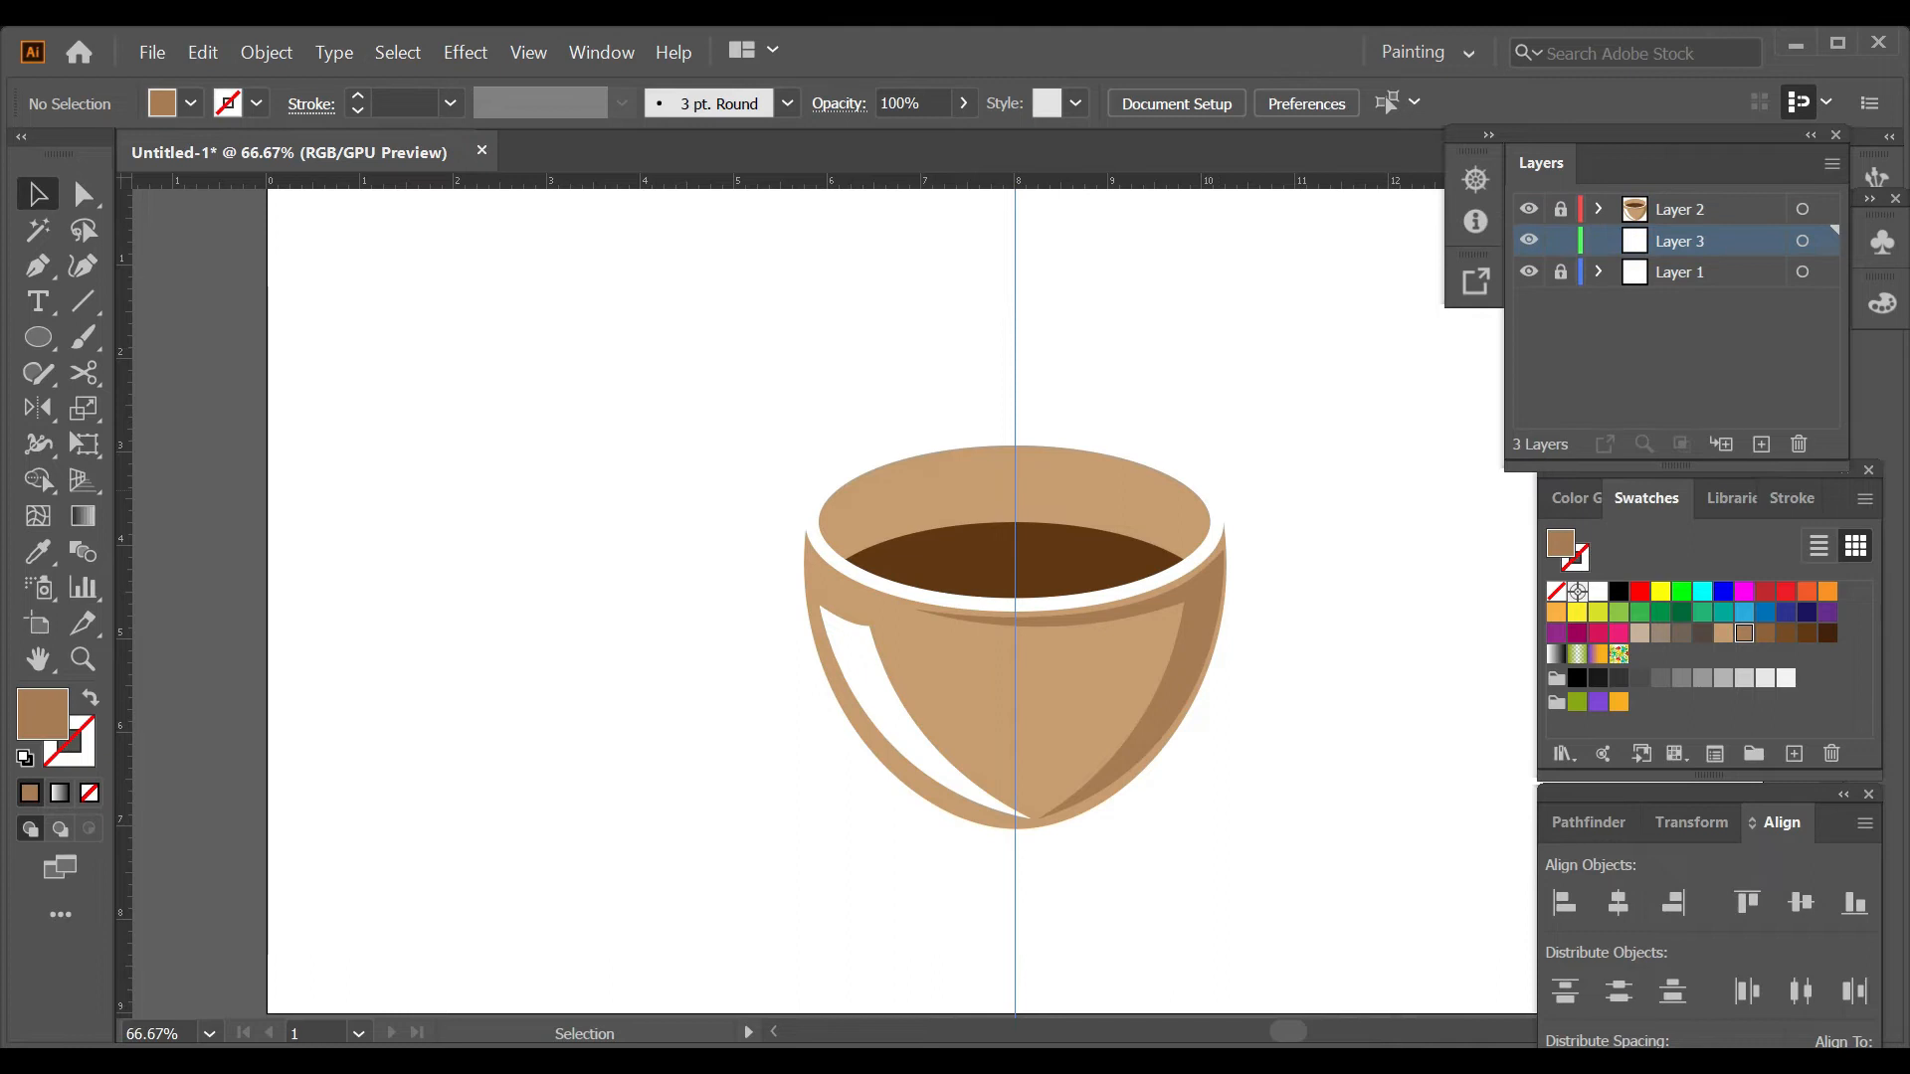
Sample the cup's light brown and draw a wide, flat saucer ellipse in the empty area left of the cup.
{"action": "key", "text": "i"}
{"action": "left_click", "coordinate": [994, 686]}
{"action": "key", "text": "l"}
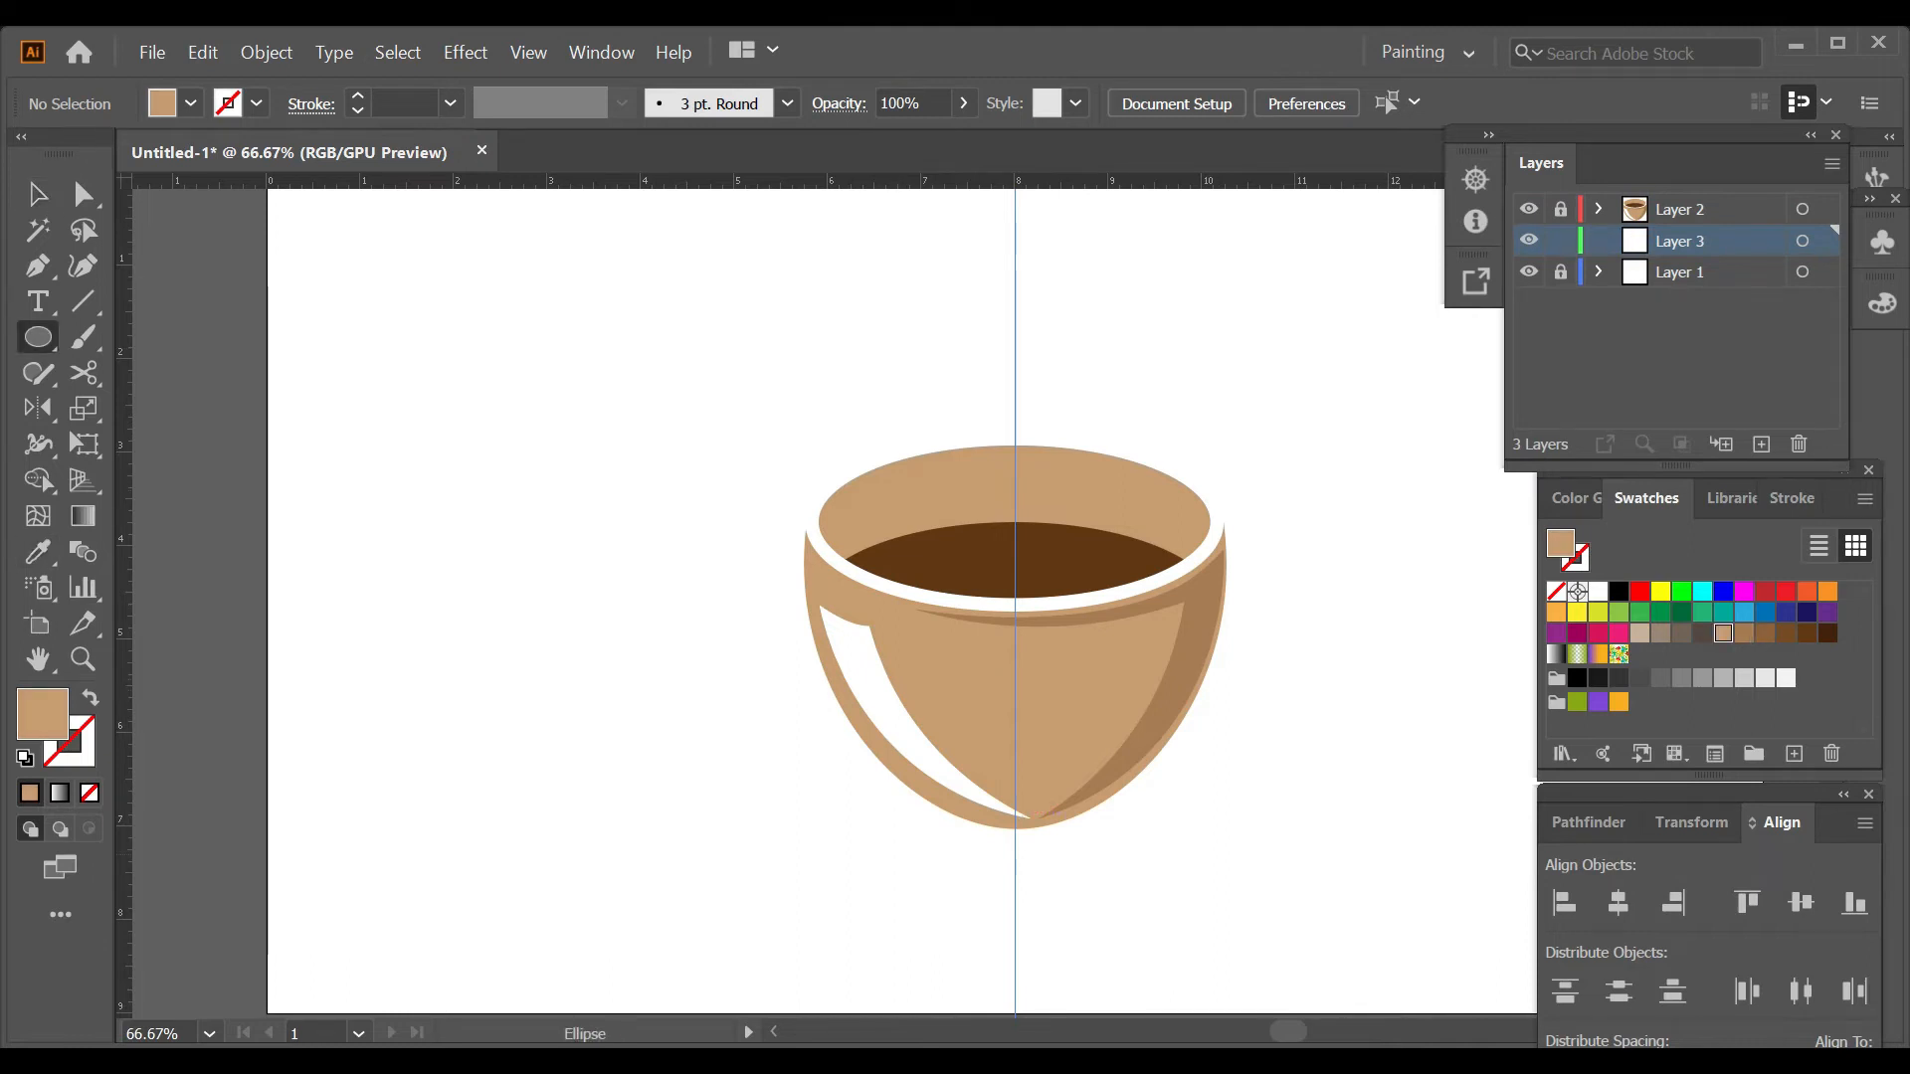
{"action": "left_click_drag", "start_coordinate": [285, 665], "coordinate": [748, 810]}
Duplicate the saucer ellipse slightly lower, make the copy narrower and flatter, and fill it with the shadow's medium brown swatch.
{"action": "left_click_drag", "start_coordinate": [516, 738], "coordinate": [516, 771]}
{"action": "left_click", "coordinate": [748, 771]}
{"action": "left_click", "coordinate": [1027, 584]}
{"action": "left_click_drag", "start_coordinate": [748, 771], "coordinate": [708, 771]}
{"action": "left_click_drag", "start_coordinate": [516, 843], "coordinate": [516, 817]}
{"action": "left_click", "coordinate": [1744, 633]}
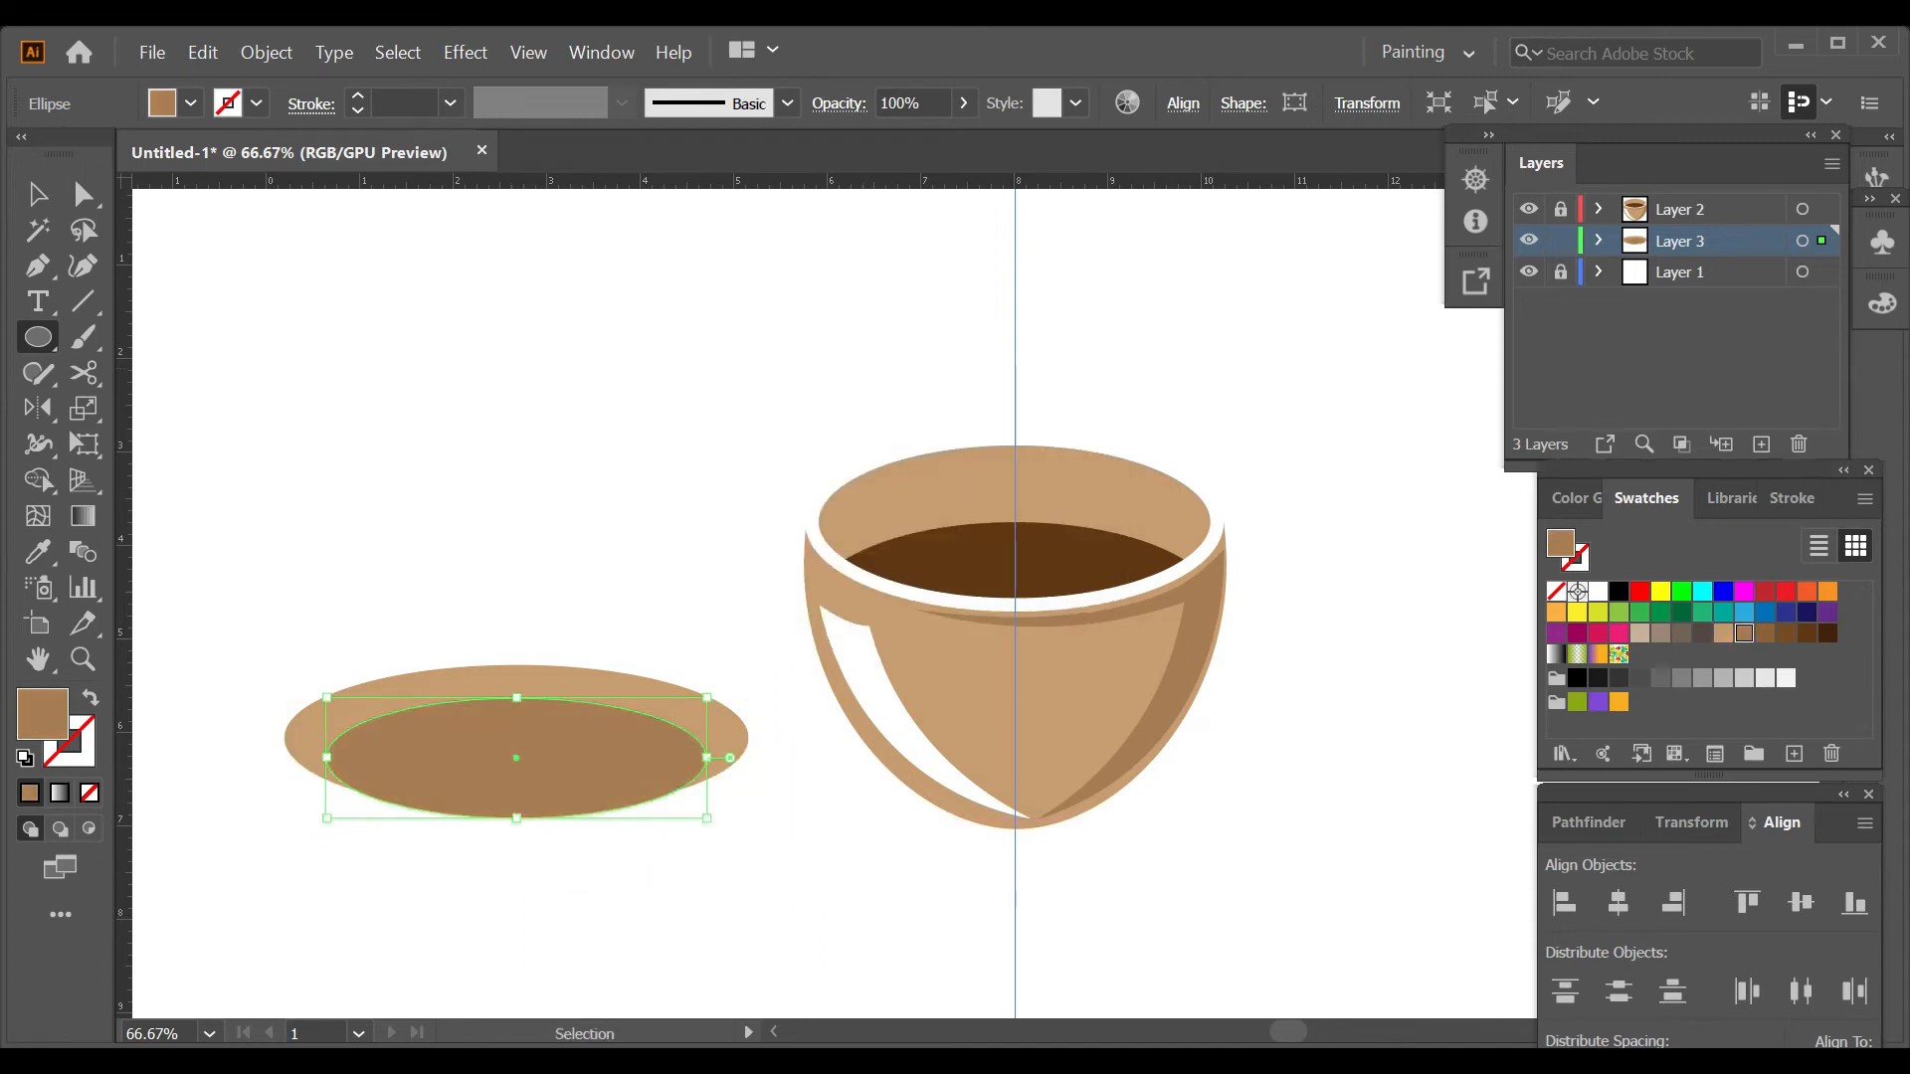
Send the medium brown ellipse behind the saucer and lower it slightly to form the saucer's base.
{"action": "key", "text": "ctrl+shift+["}
{"action": "left_click_drag", "start_coordinate": [526, 811], "coordinate": [520, 834]}
{"action": "key", "text": "ctrl+shift+a"}
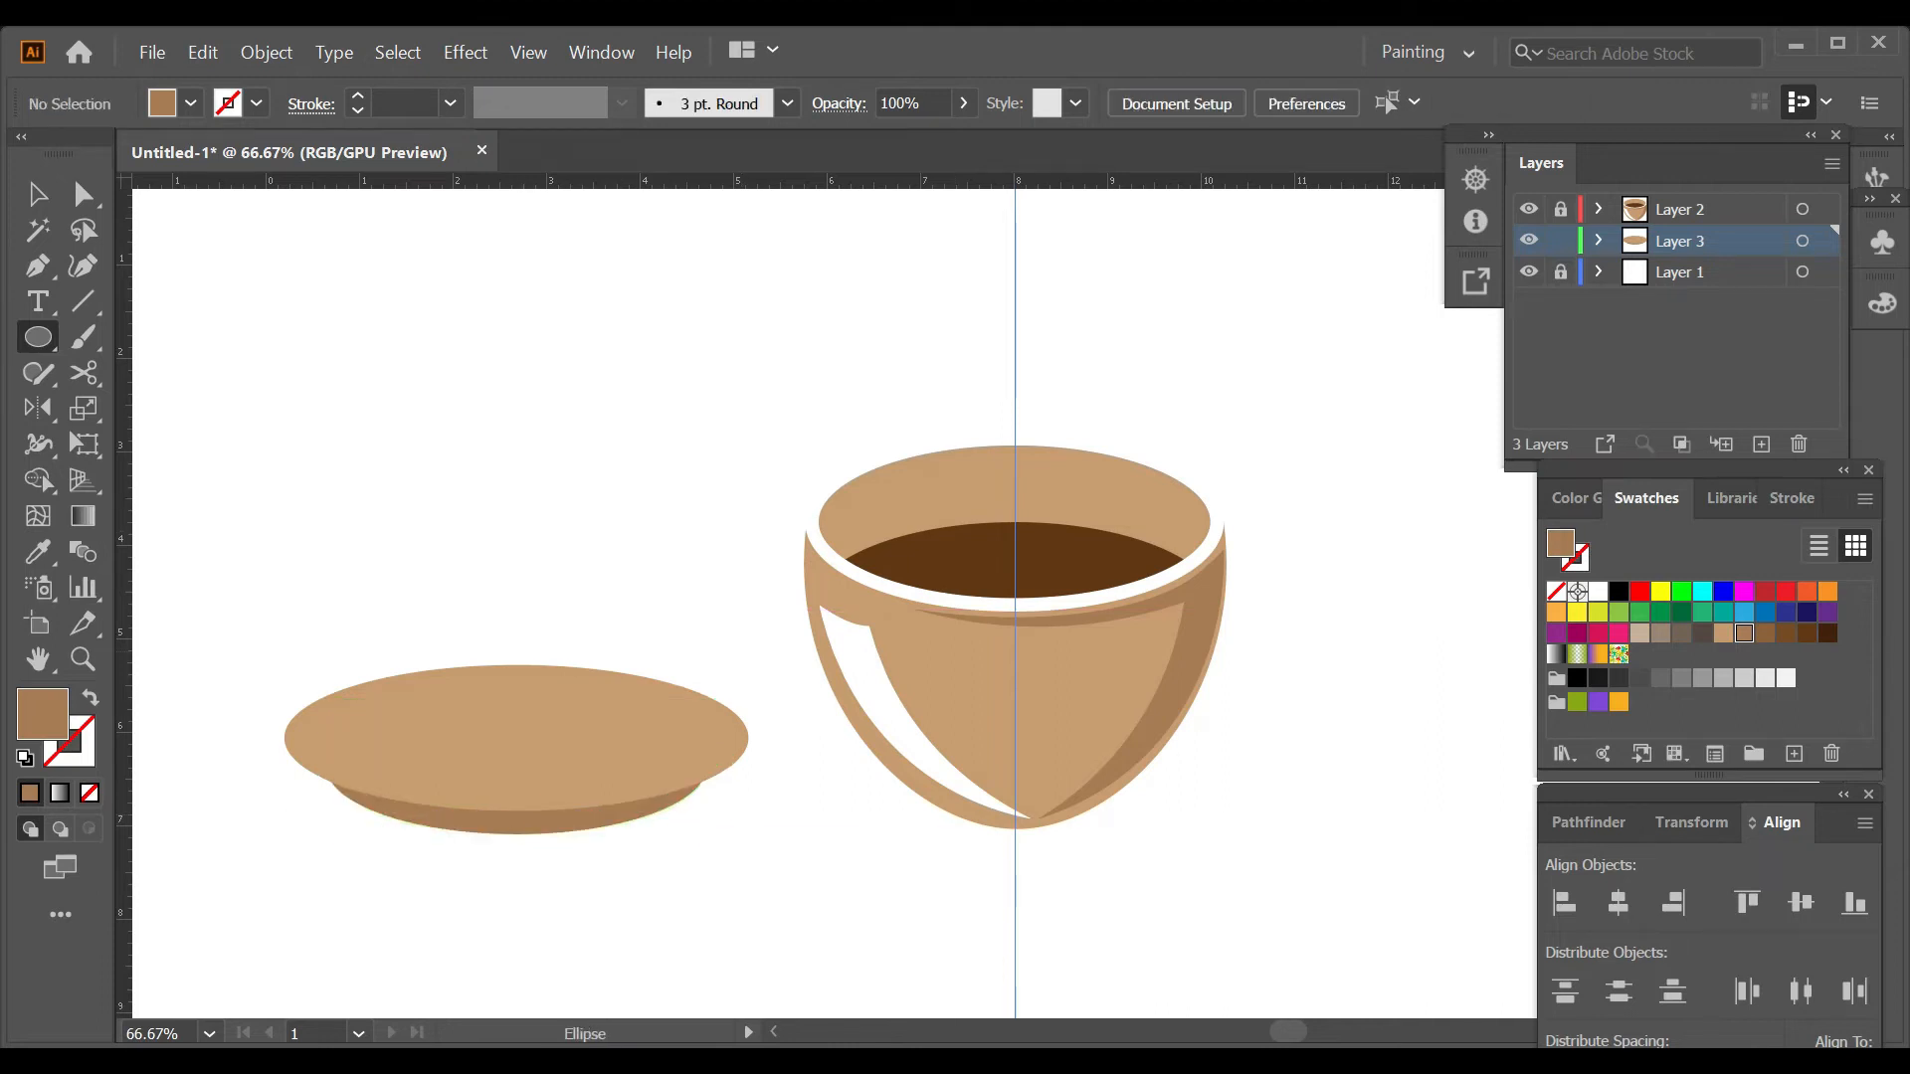
Draw a white, stroke-free half-ellipse on the saucer's left part, with a straight vertical edge and a curved left side.
{"action": "key", "text": "d"}
{"action": "key", "text": "x"}
{"action": "key", "text": "slash"}
{"action": "key", "text": "x"}
{"action": "key", "text": "p"}
{"action": "left_click", "coordinate": [436, 782]}
{"action": "key", "text": "shift+grave"}
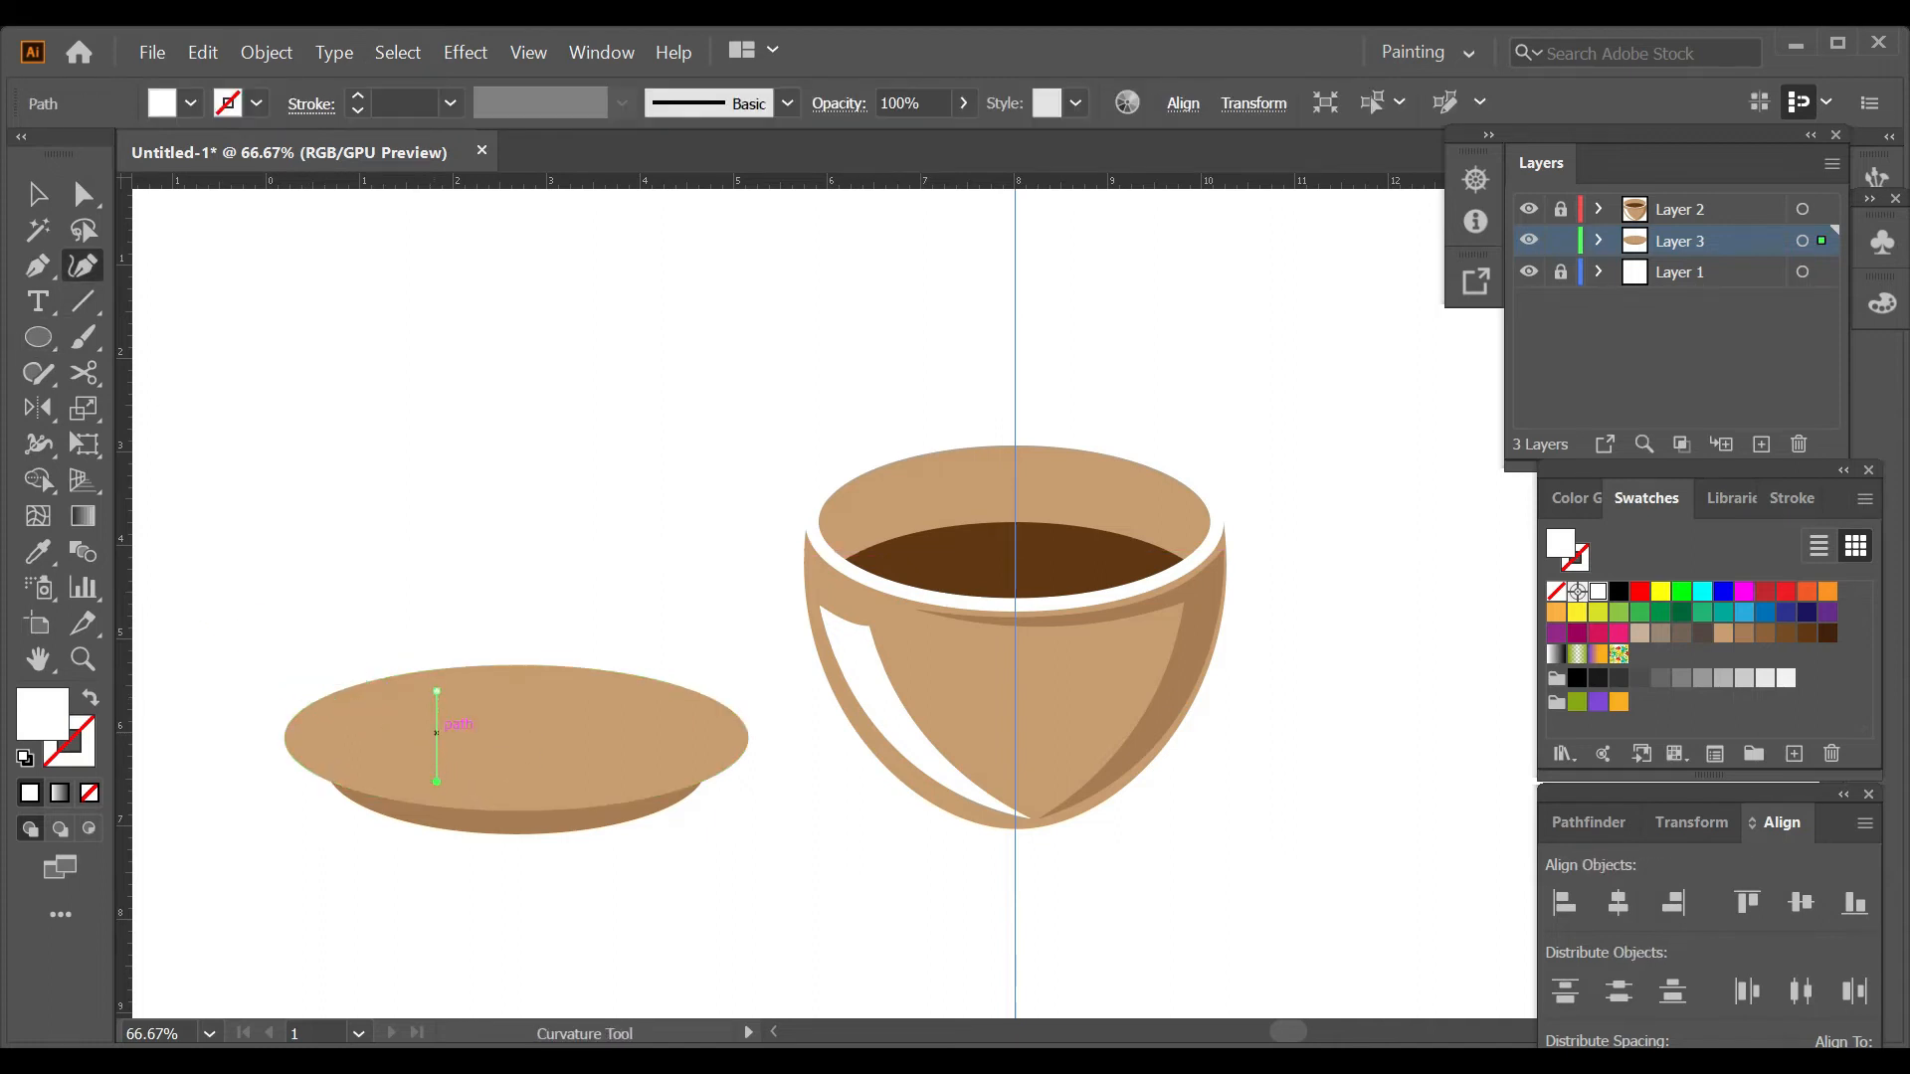
{"action": "left_click", "coordinate": [324, 738]}
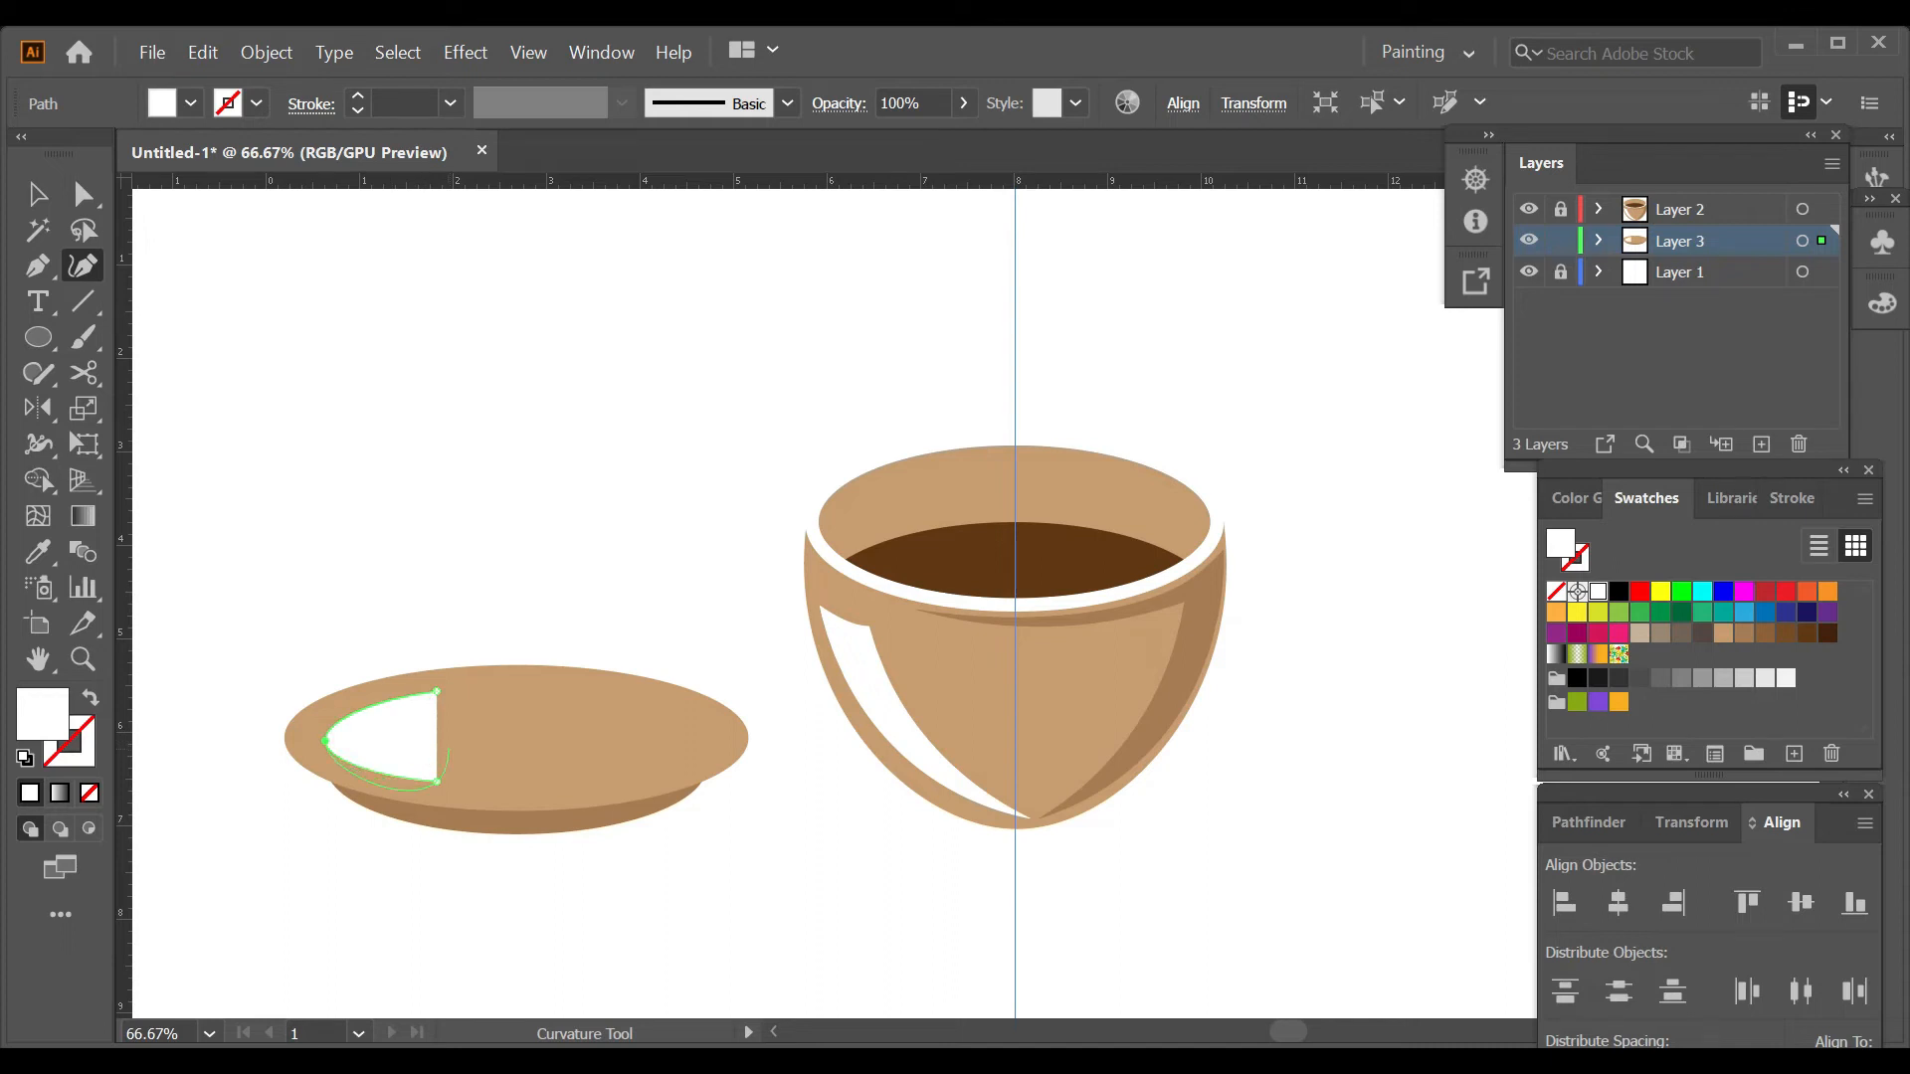
{"action": "left_click", "coordinate": [437, 691]}
Offset a slightly taller copy of the white half-ellipse to the right and subtract it to leave a crescent highlight.
{"action": "left_click_drag", "start_coordinate": [368, 741], "coordinate": [368, 741]}
{"action": "key", "text": "ctrl+shift+a"}
{"action": "scroll", "coordinate": [446, 812], "scroll_direction": "up", "scroll_amount": 2}
{"action": "key", "text": "ctrl+z"}
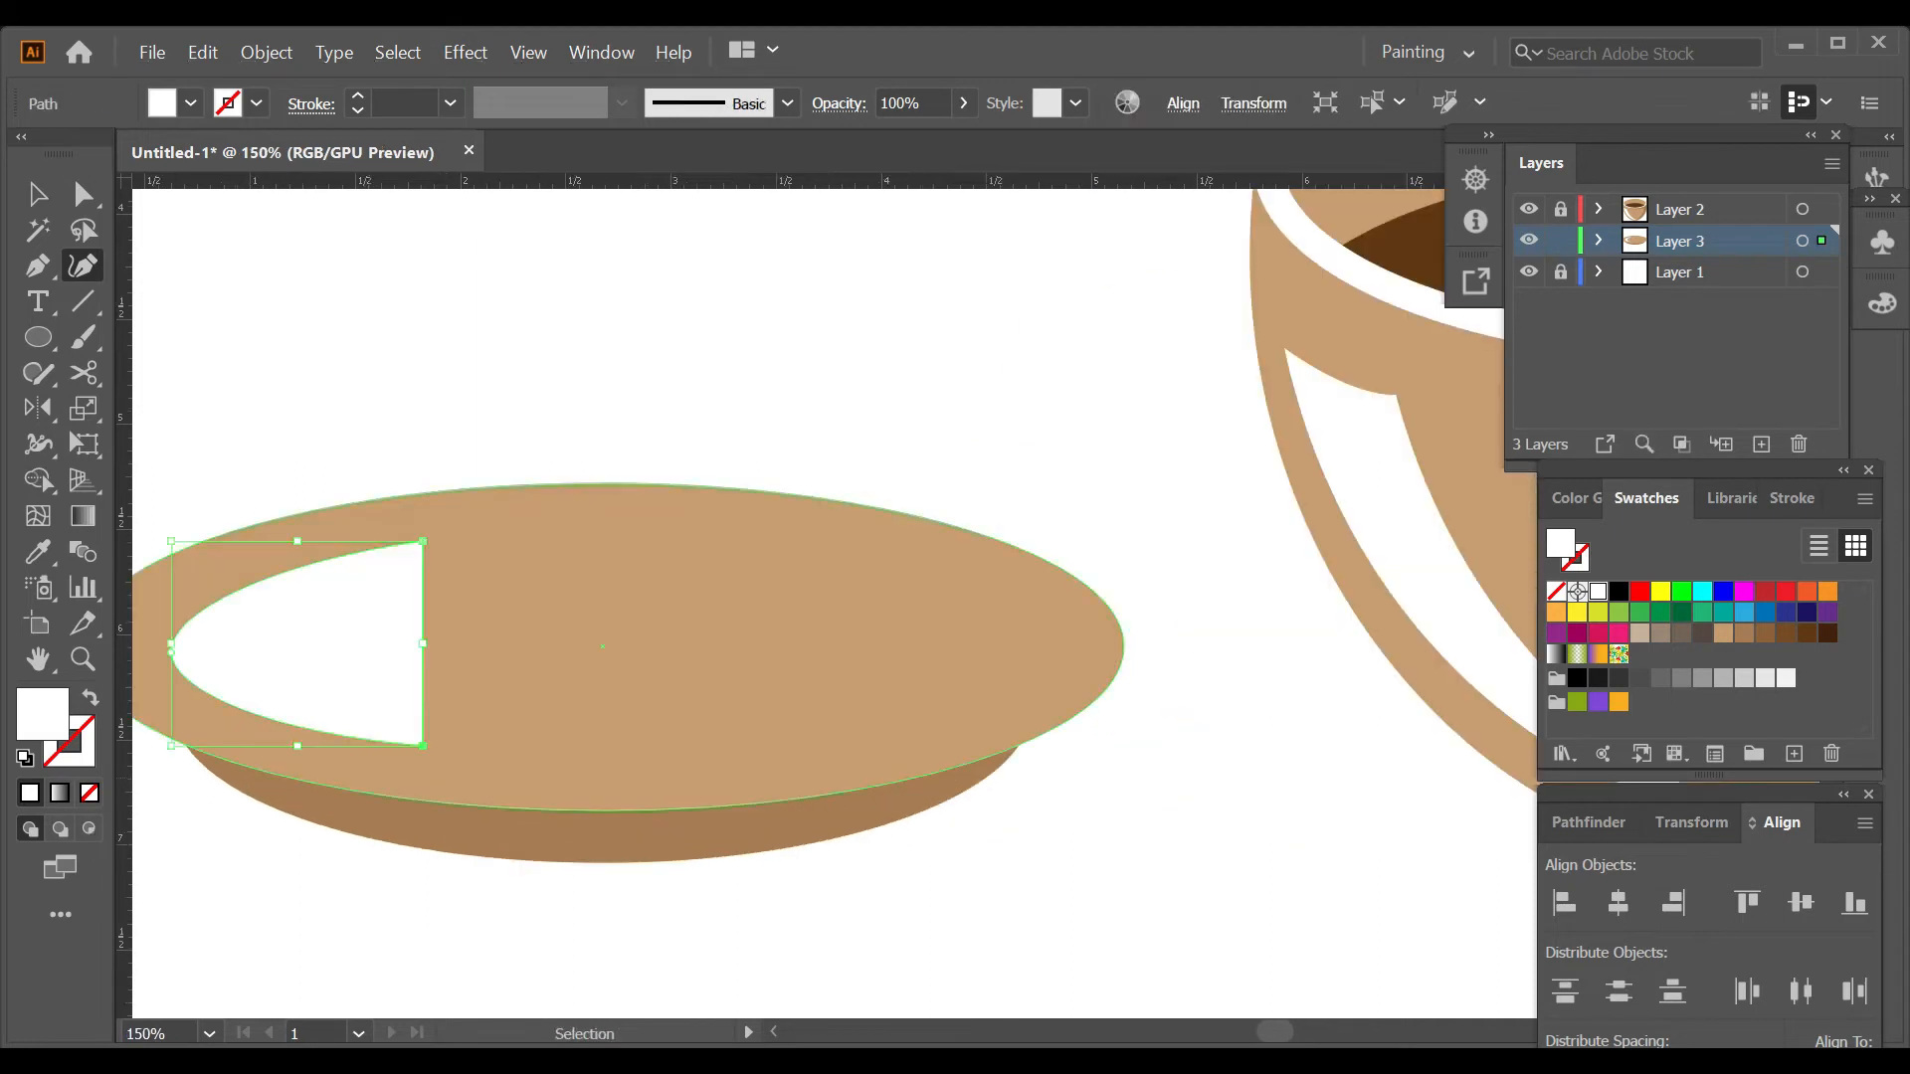
{"action": "key", "text": "v"}
{"action": "left_click_drag", "start_coordinate": [297, 644], "coordinate": [349, 643]}
{"action": "left_click_drag", "start_coordinate": [349, 745], "coordinate": [350, 755]}
{"action": "left_click", "coordinate": [199, 649], "text": "shift"}
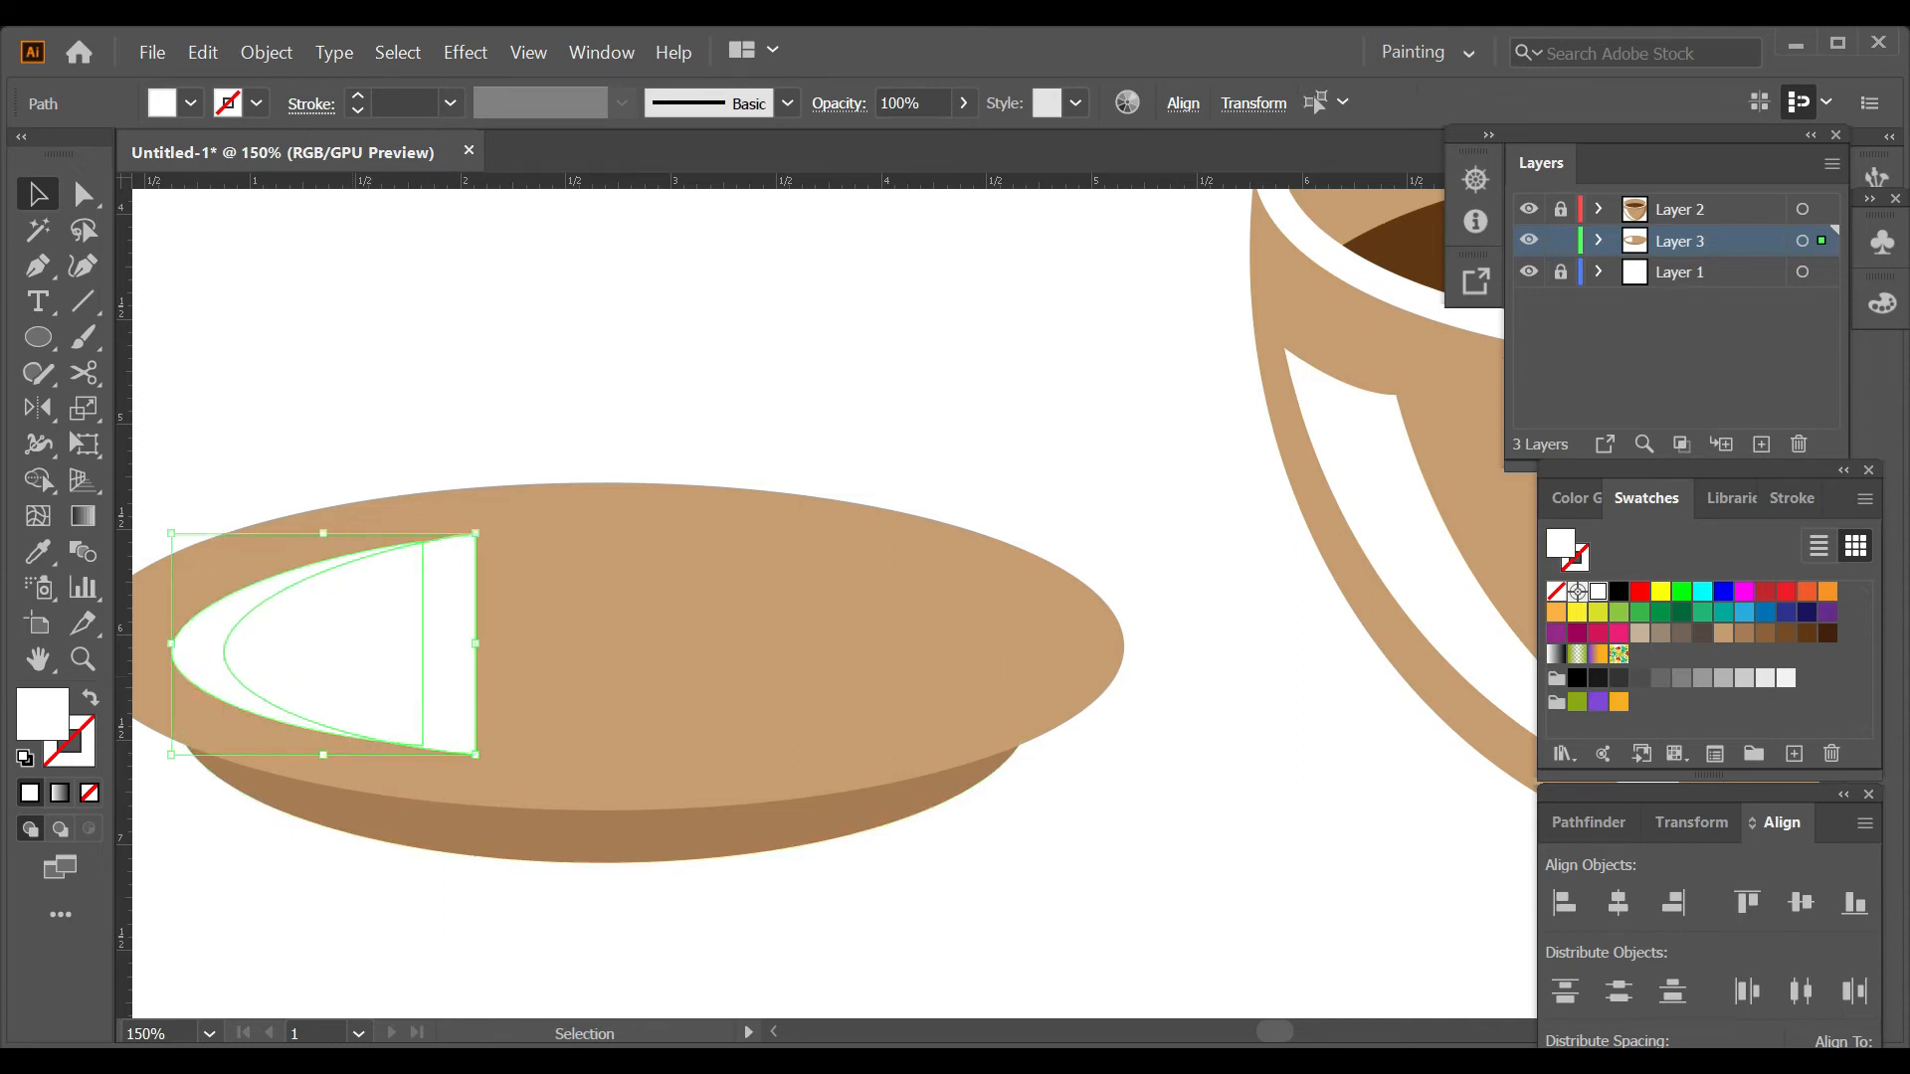
{"action": "left_click", "coordinate": [1588, 823]}
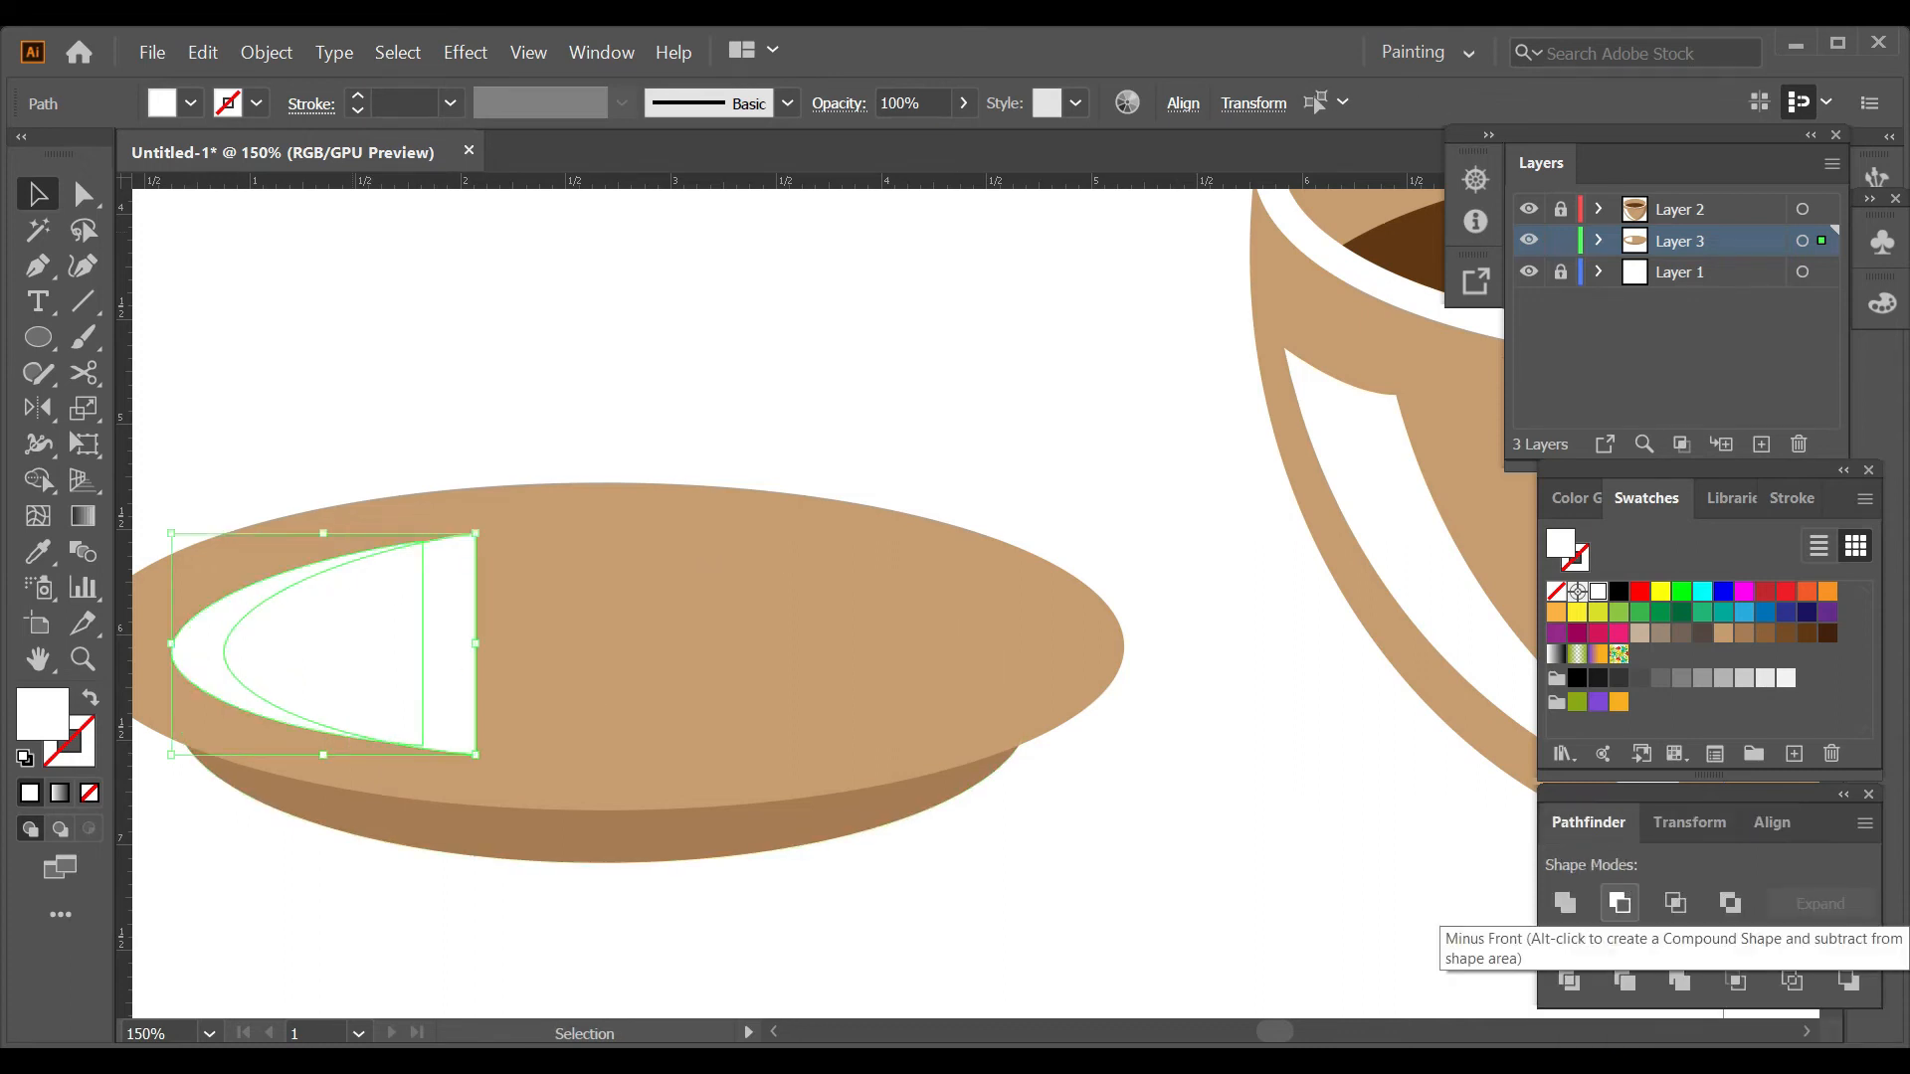
{"action": "left_click", "coordinate": [1619, 903]}
{"action": "key", "text": "ctrl+shift+a"}
{"action": "scroll", "coordinate": [746, 637], "scroll_direction": "left", "scroll_amount": 3}
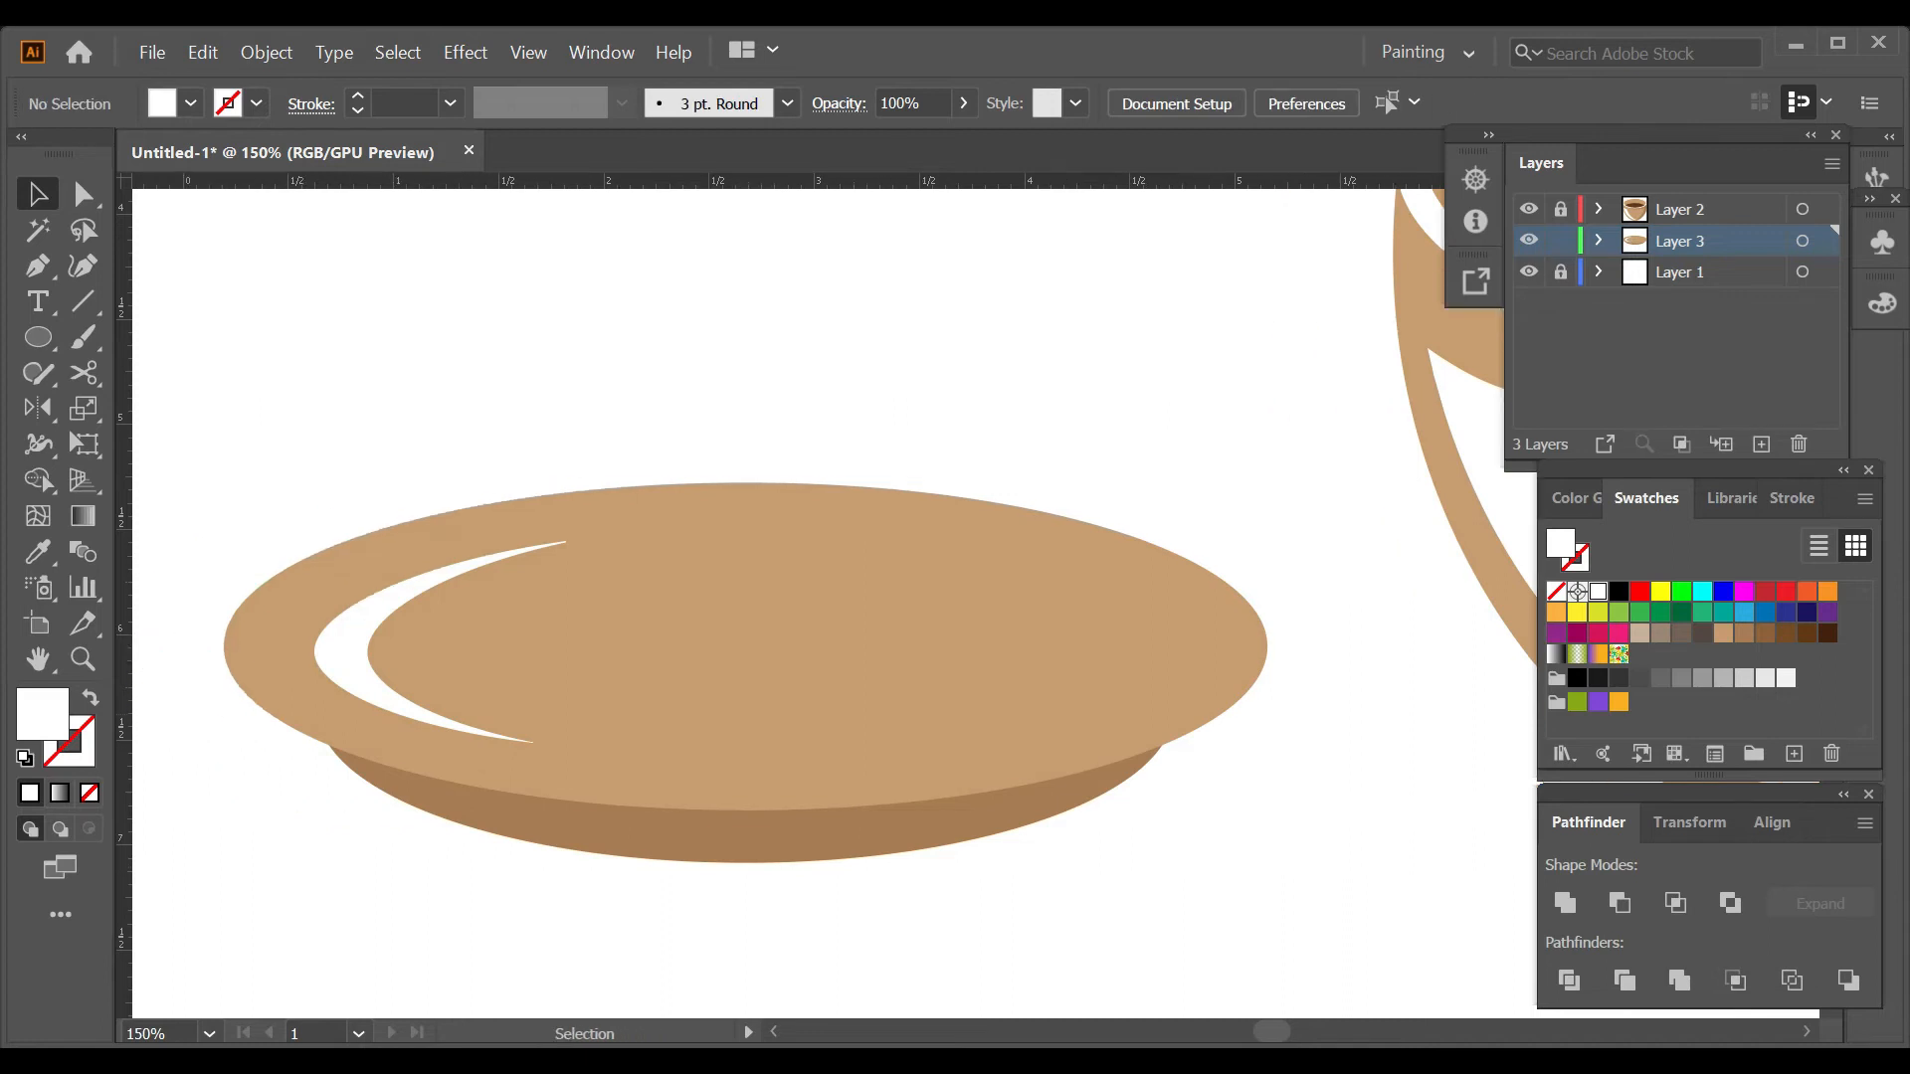
Reflect a copy of the white crescent across the saucer's center and fill it with the base's medium brown.
{"action": "left_click", "coordinate": [368, 687]}
{"action": "key", "text": "o"}
{"action": "left_click", "coordinate": [745, 648], "text": "alt"}
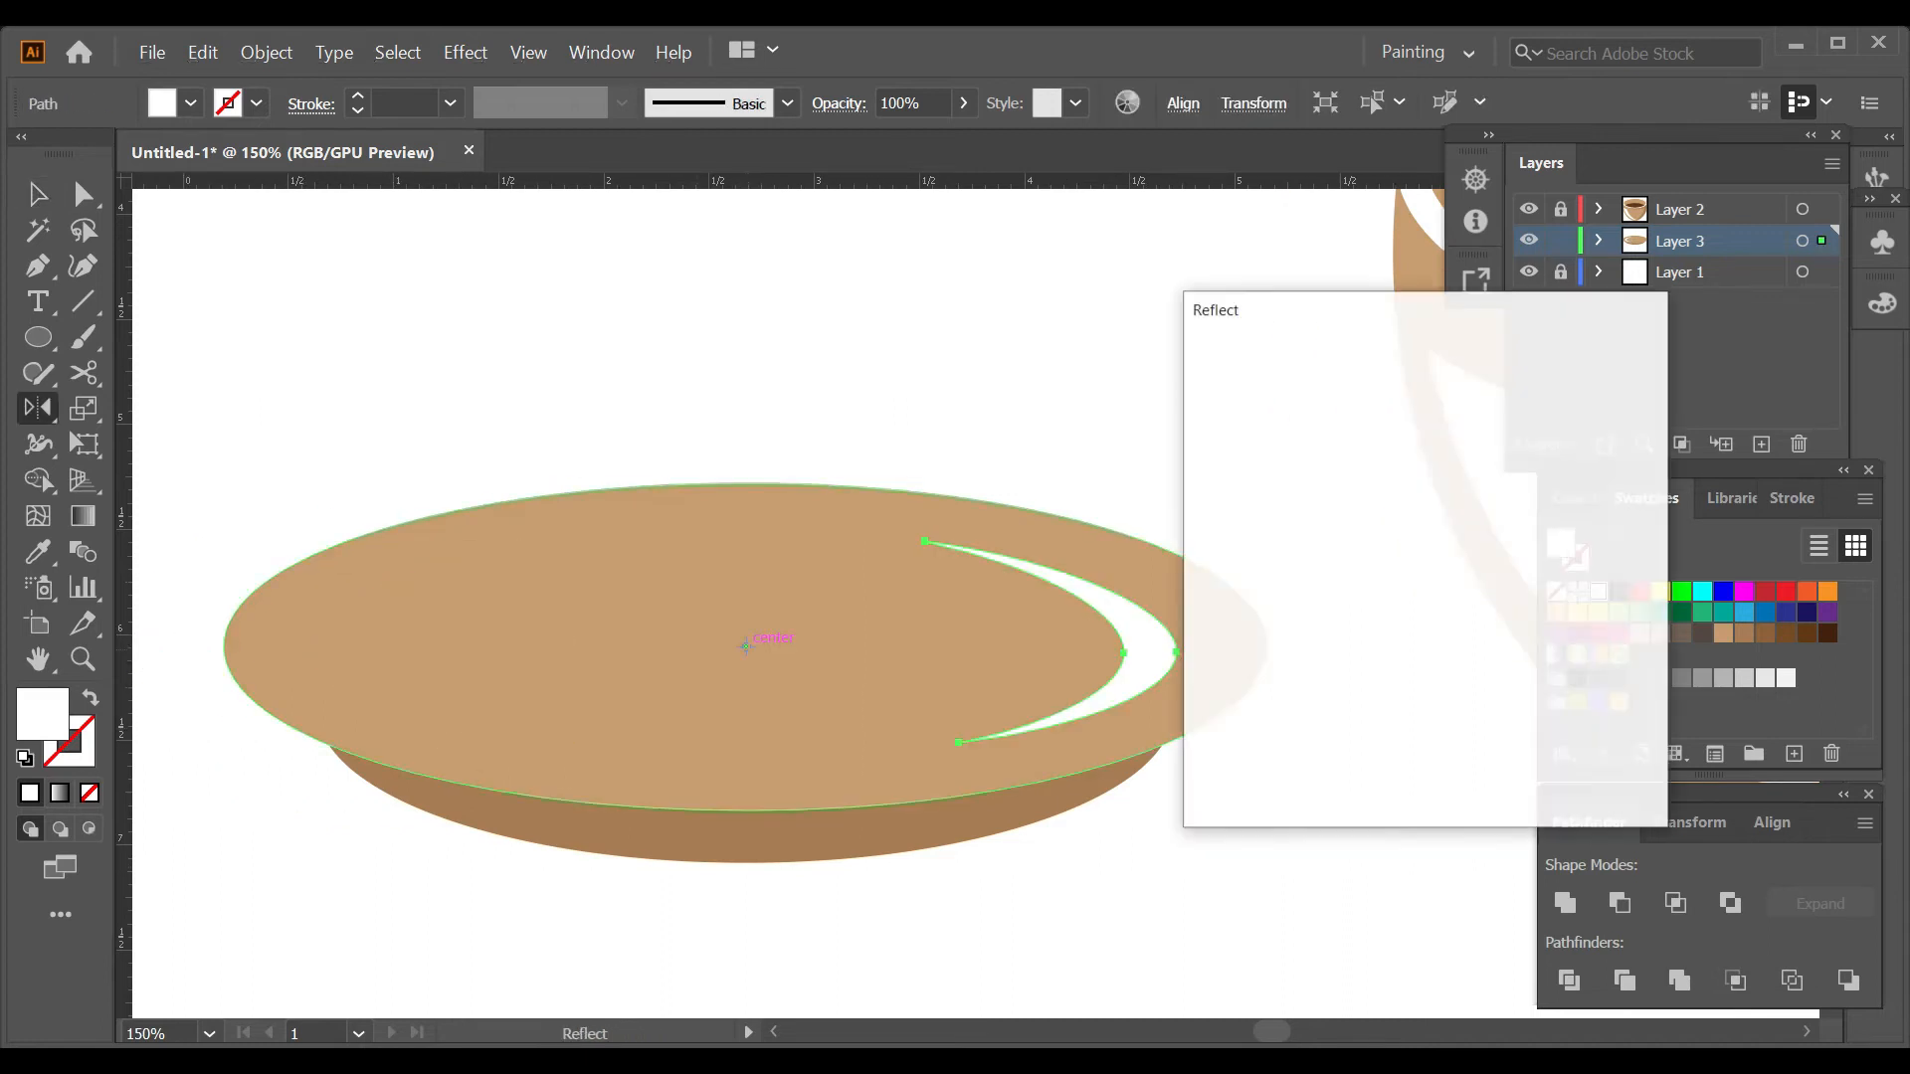
{"action": "left_click", "coordinate": [1305, 756]}
{"action": "scroll", "coordinate": [1310, 751], "scroll_direction": "down", "scroll_amount": 3}
{"action": "key", "text": "i"}
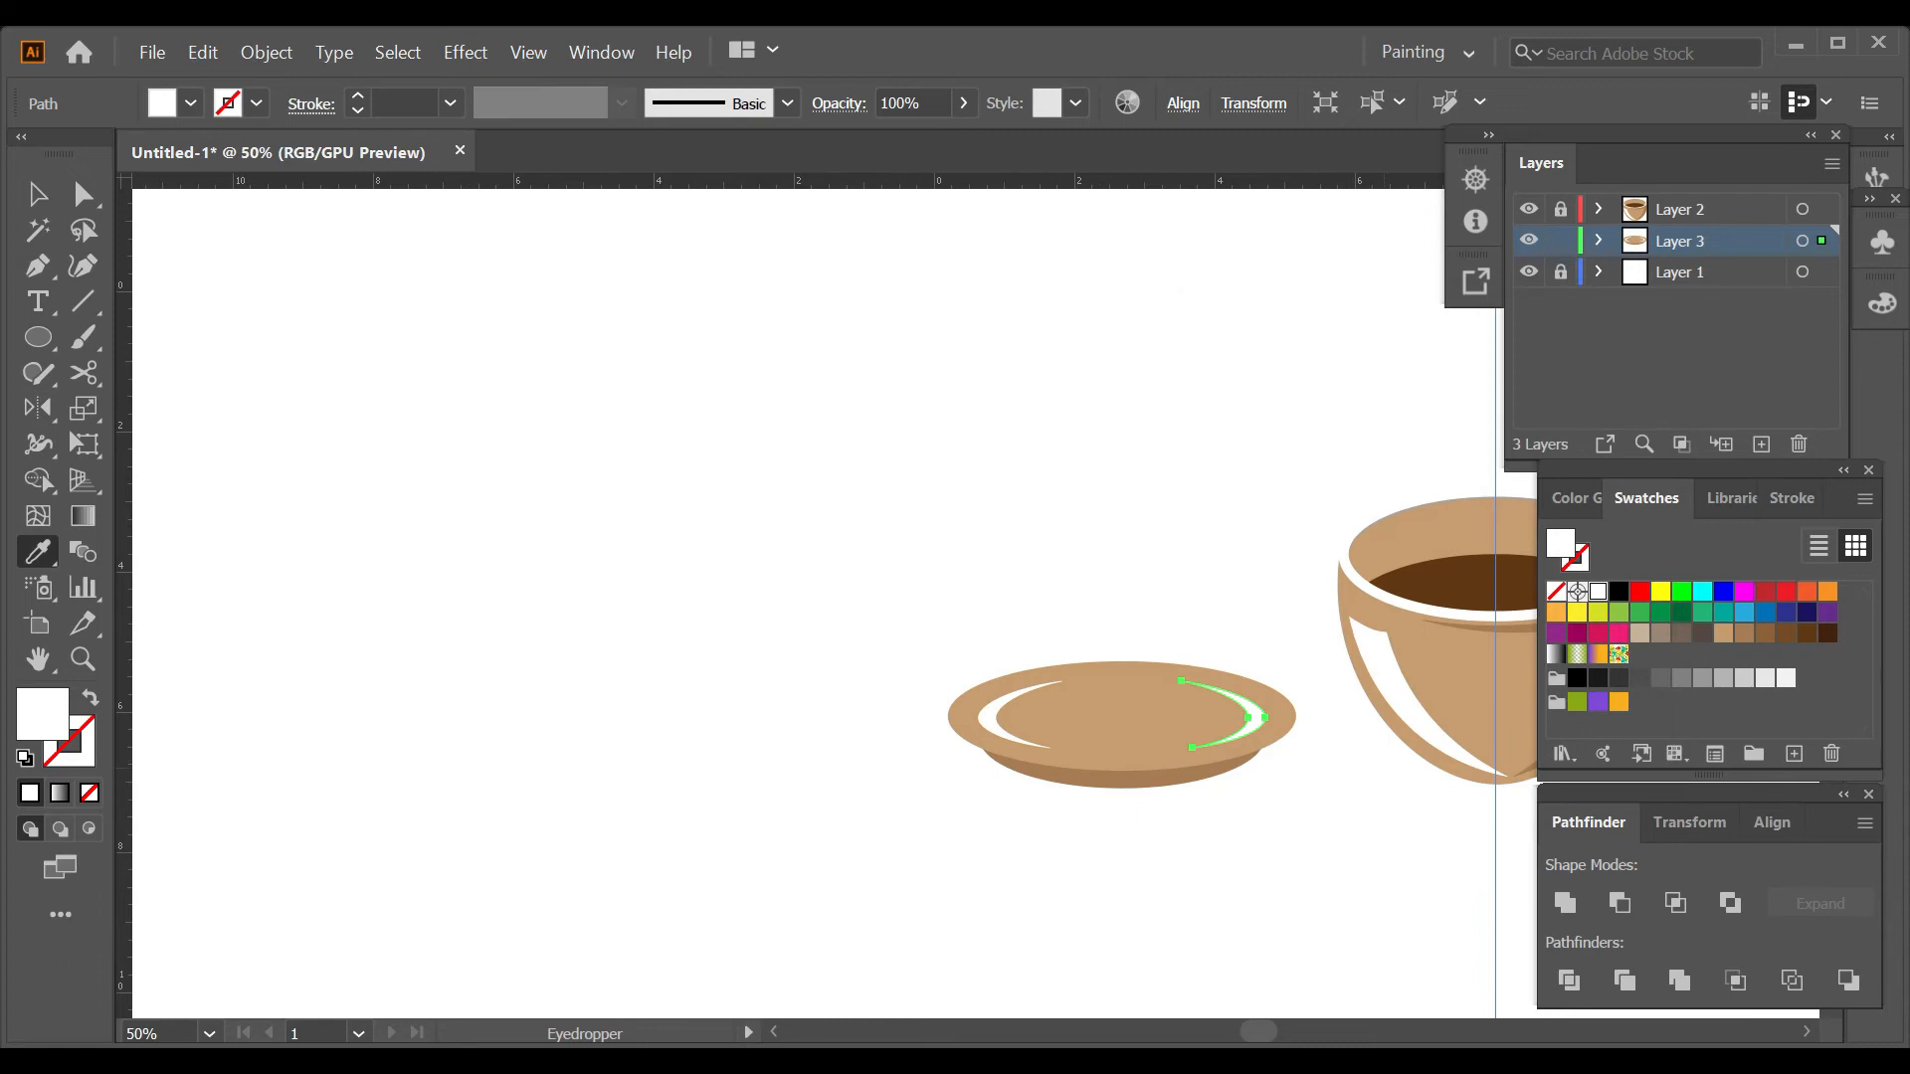
{"action": "left_click_drag", "start_coordinate": [1323, 731], "coordinate": [909, 760]}
{"action": "left_click", "coordinate": [1215, 668]}
{"action": "key", "text": "ctrl+shift+a"}
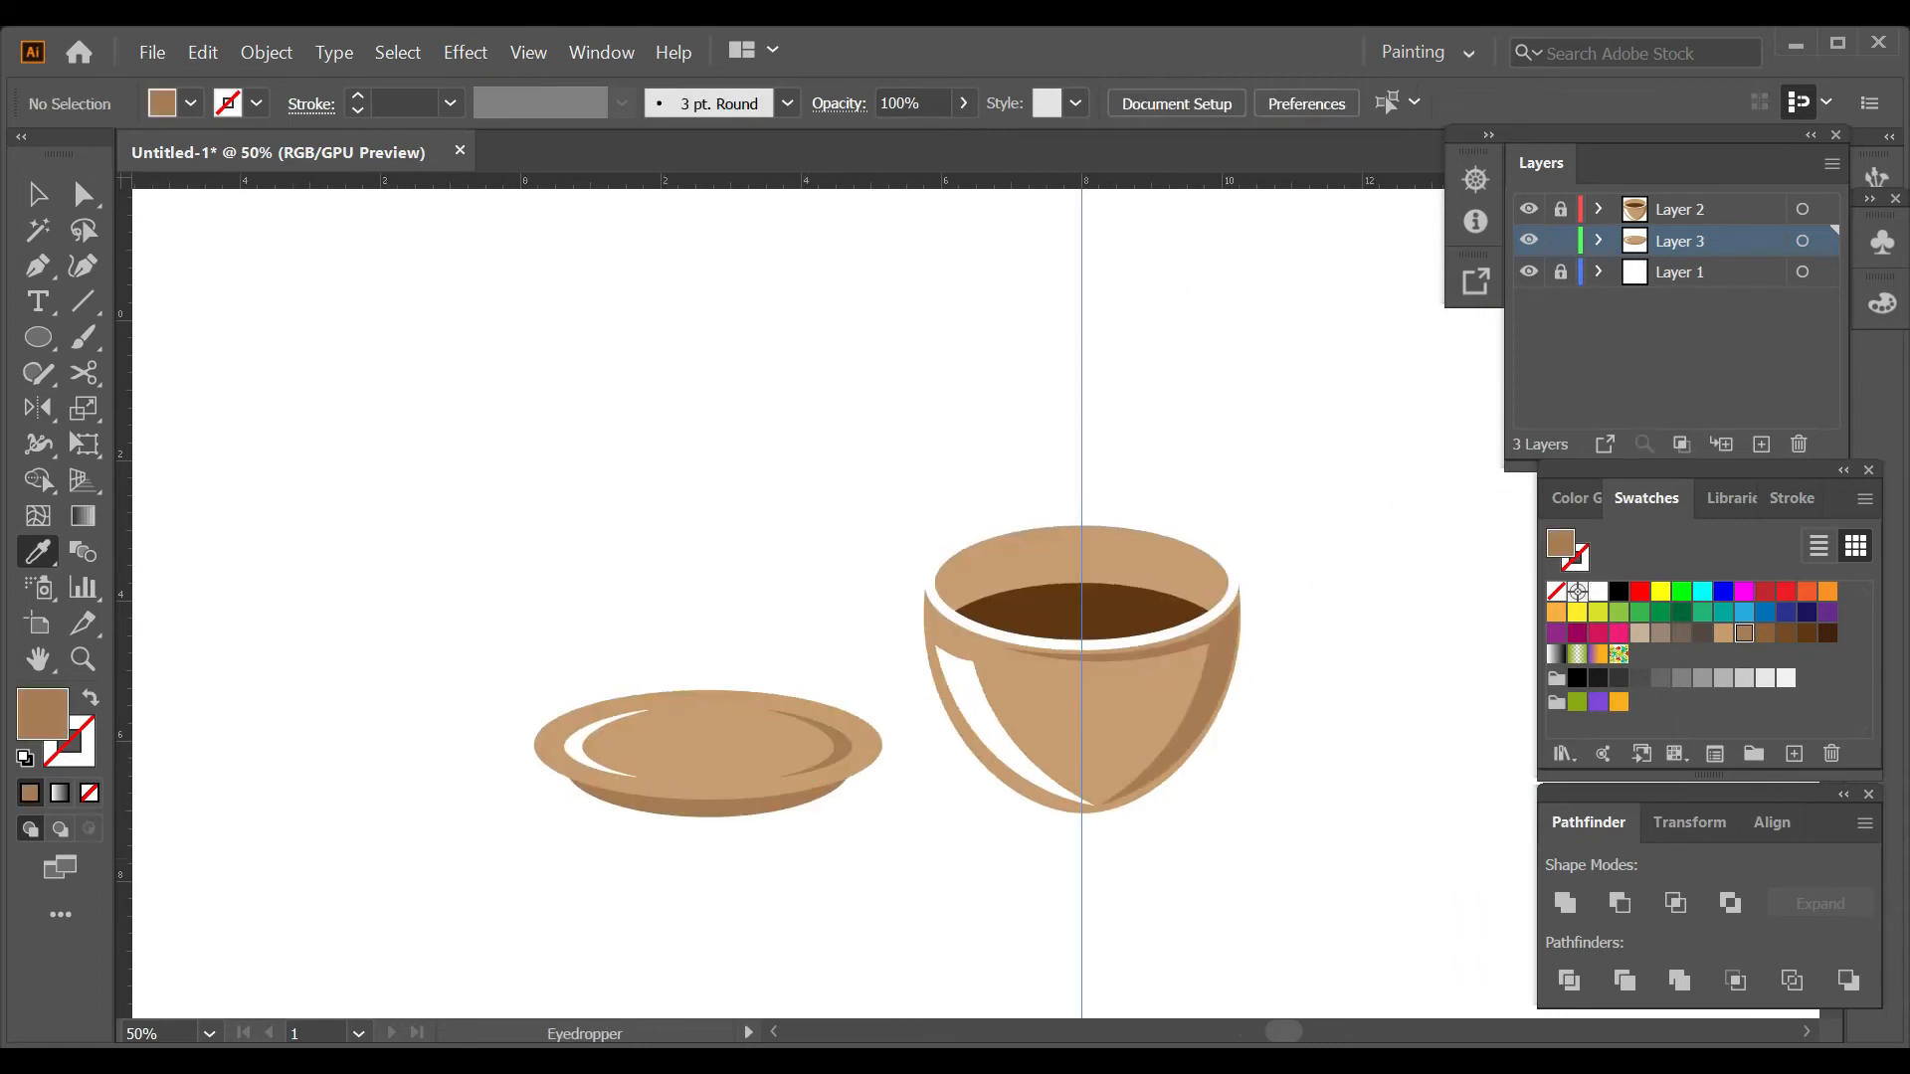
Sample the coffee's dark brown and draw a thin, flat ellipse behind the saucer base's lower right edge as its shadow.
{"action": "left_click", "coordinate": [1114, 613]}
{"action": "key", "text": "l"}
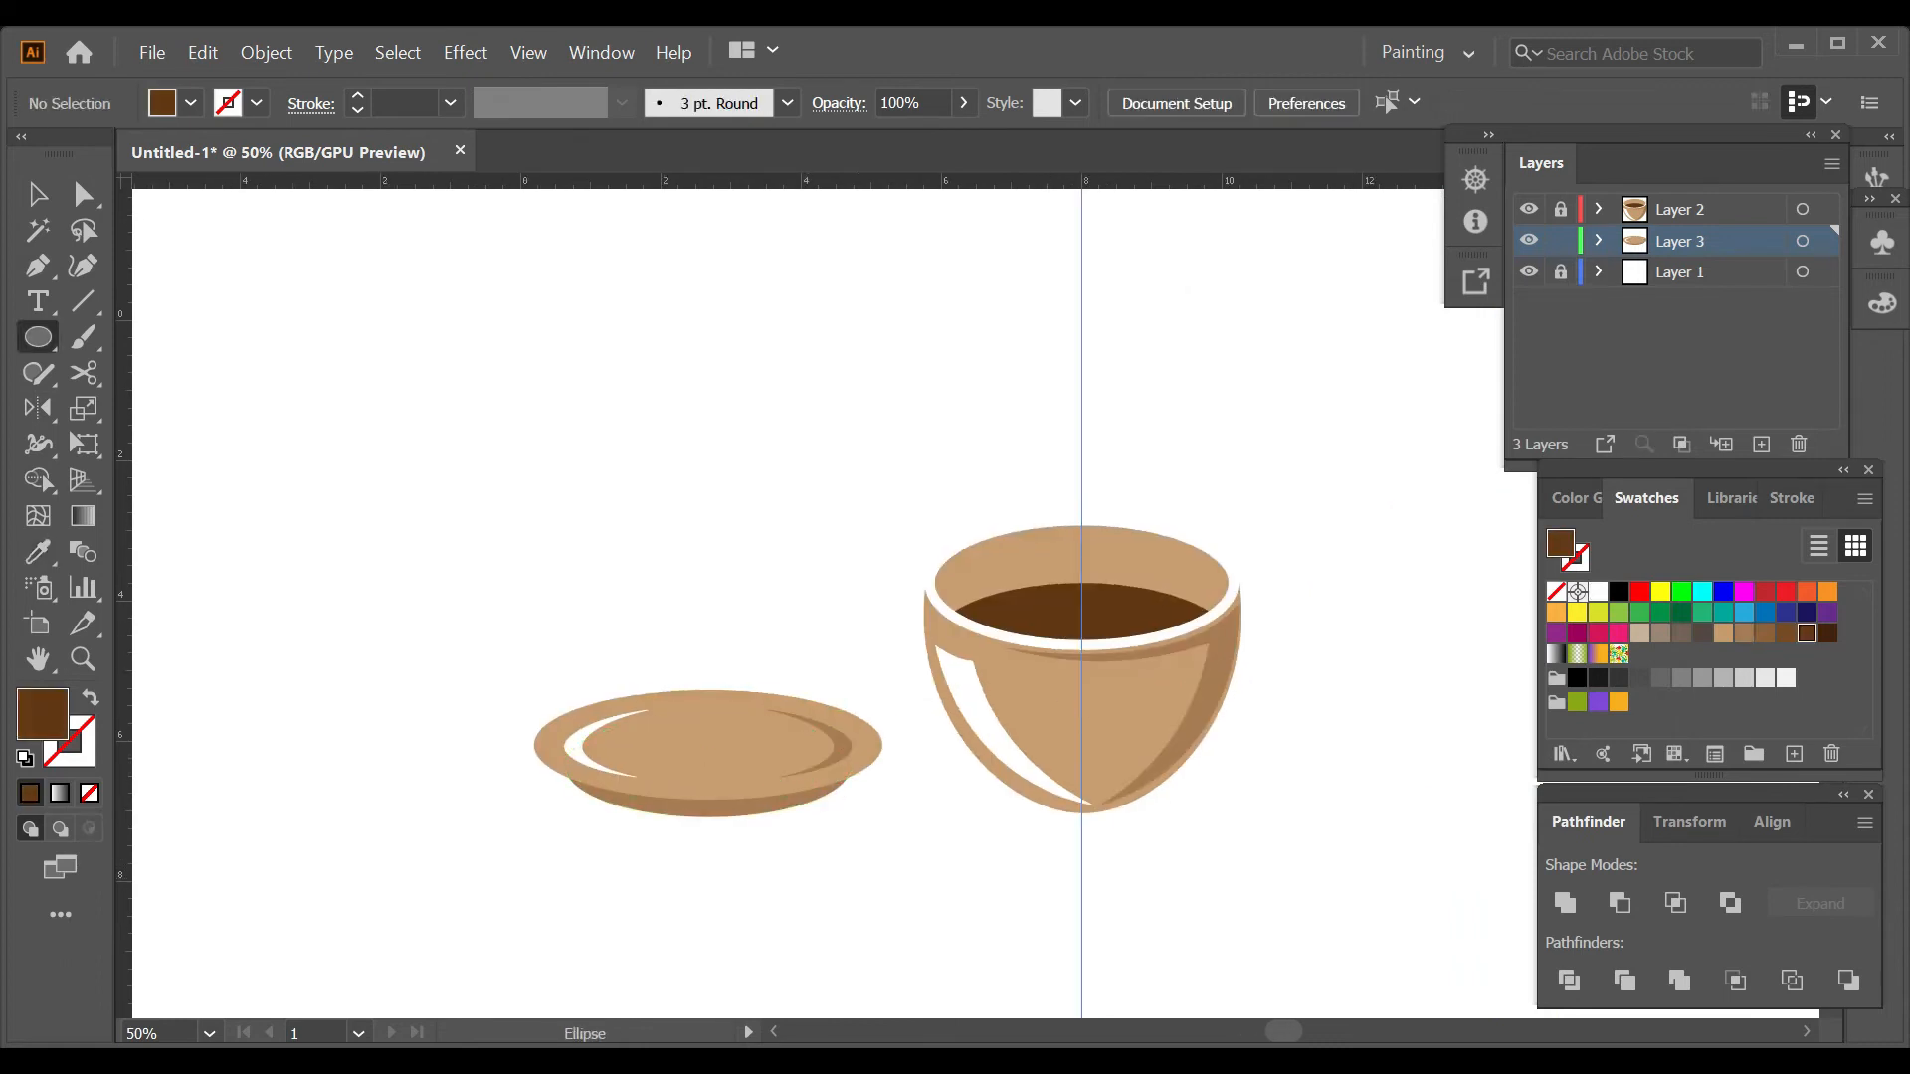
{"action": "scroll", "coordinate": [756, 853], "scroll_direction": "up", "scroll_amount": 1}
{"action": "mouse_move", "coordinate": [606, 781]}
{"action": "left_mouse_down"}
{"action": "mouse_move", "coordinate": [900, 801]}
{"action": "mouse_move", "coordinate": [874, 805]}
{"action": "left_mouse_up"}
Center all the saucer shapes horizontally on the artboard and move them down beneath the cup.
{"action": "key", "text": "v"}
{"action": "left_click_drag", "start_coordinate": [336, 497], "coordinate": [945, 905]}
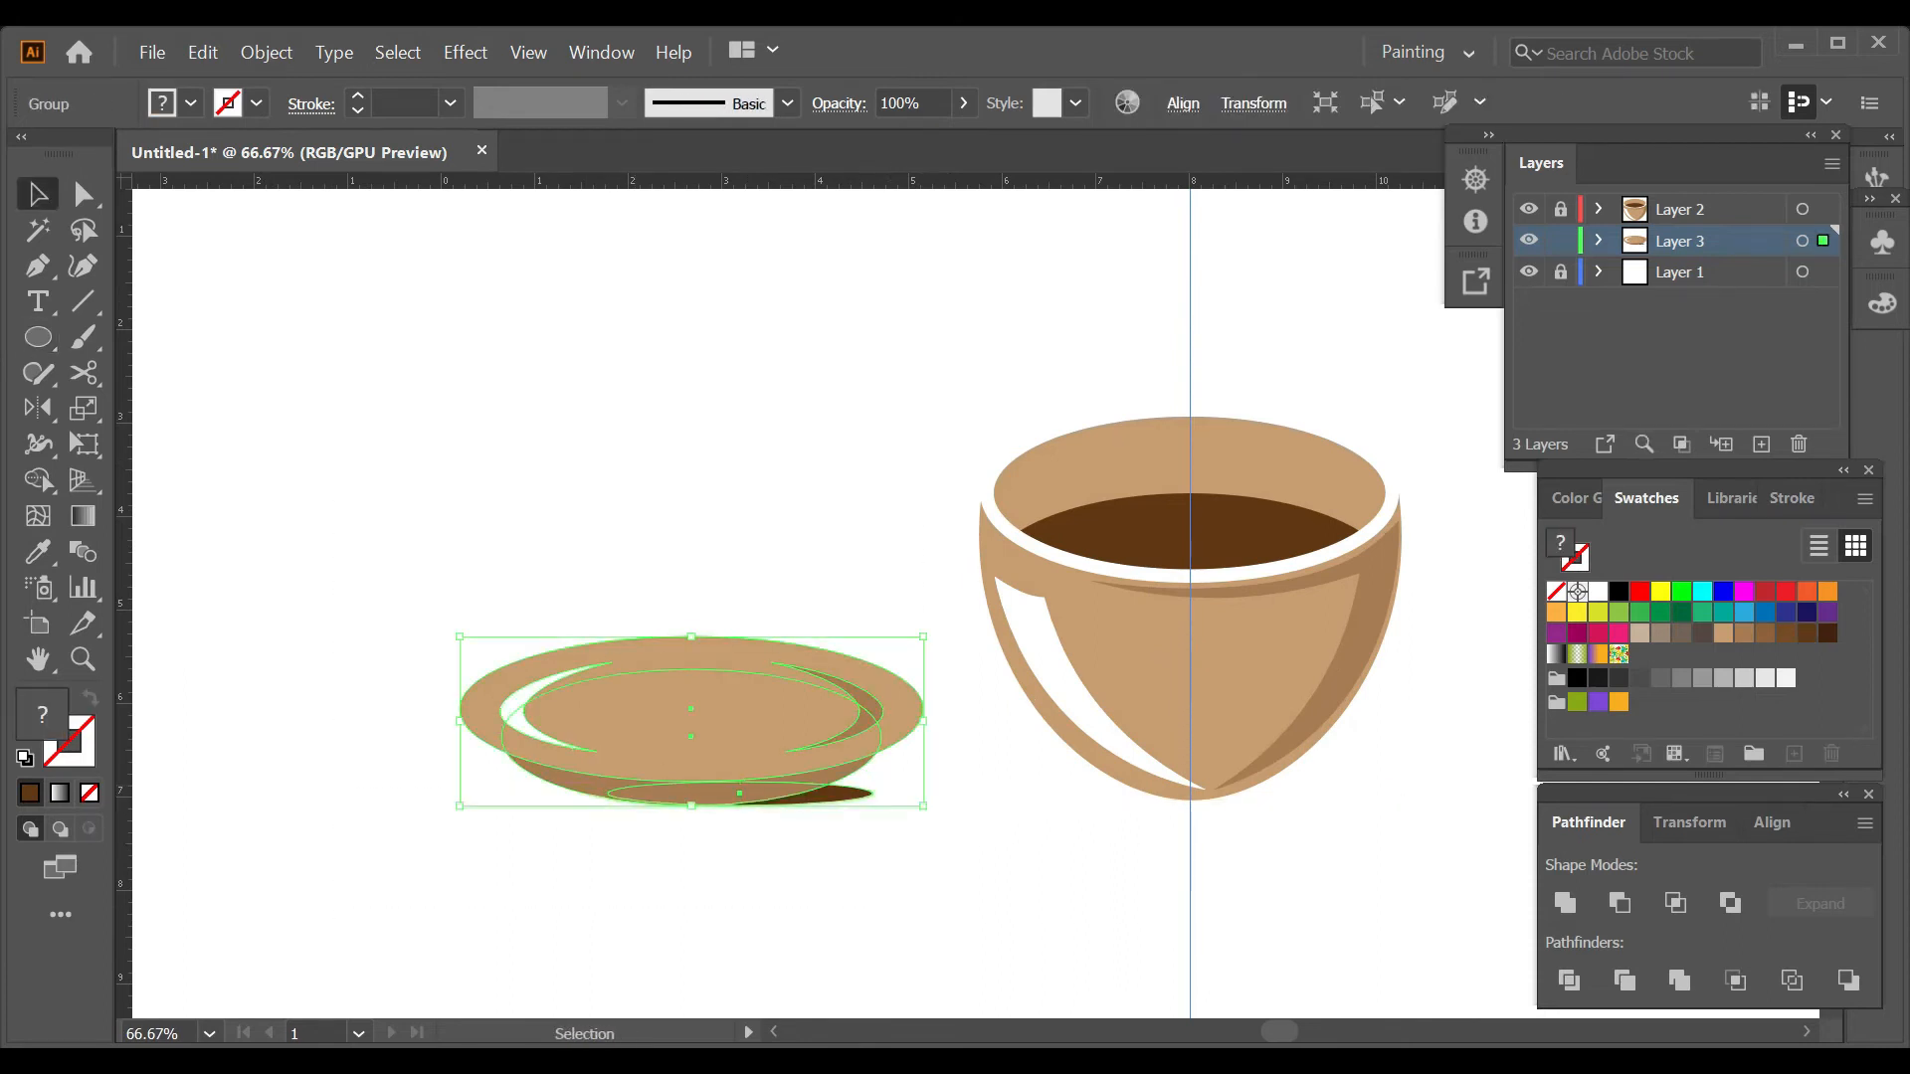
{"action": "left_click", "coordinate": [1780, 823]}
{"action": "left_click", "coordinate": [1619, 903]}
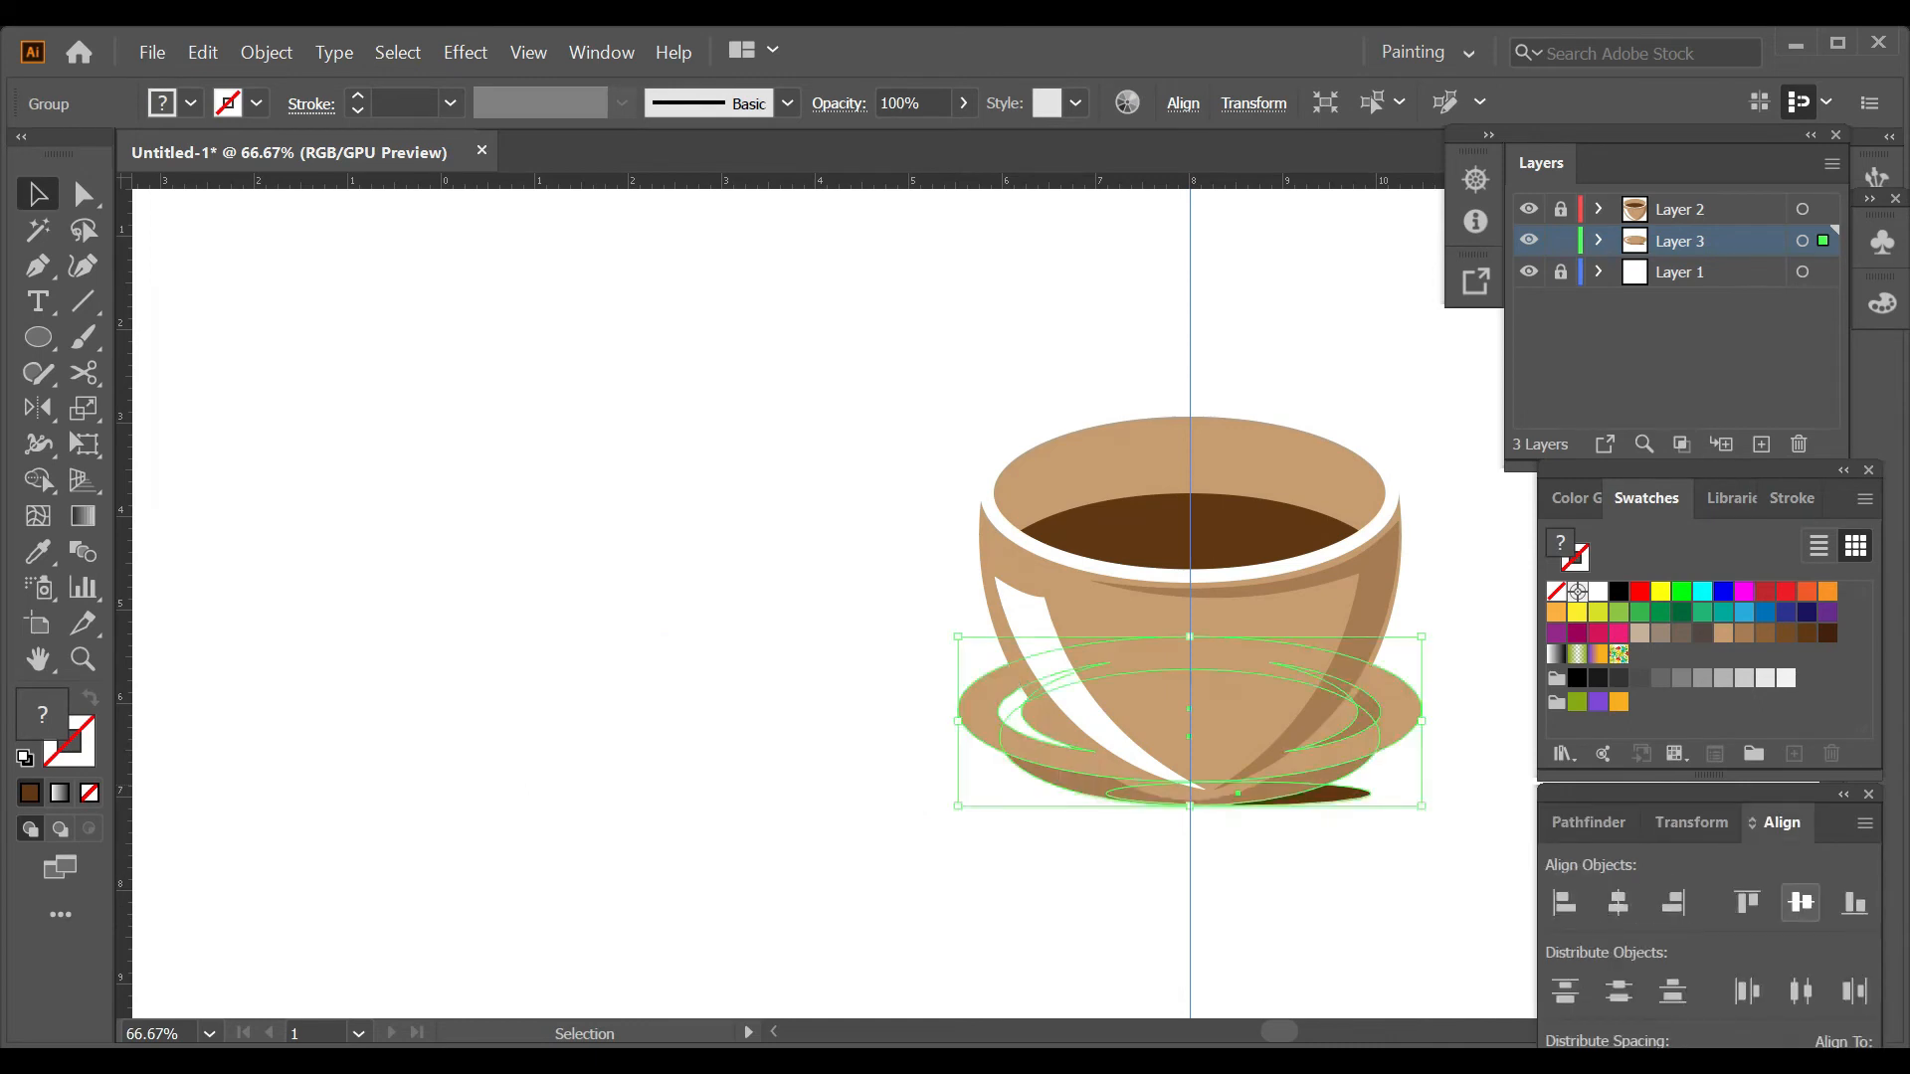
{"action": "left_click", "coordinate": [1470, 834]}
{"action": "left_click", "coordinate": [1341, 740]}
{"action": "left_click_drag", "start_coordinate": [1341, 740], "coordinate": [1335, 810]}
{"action": "left_click_drag", "start_coordinate": [1190, 804], "coordinate": [1189, 803]}
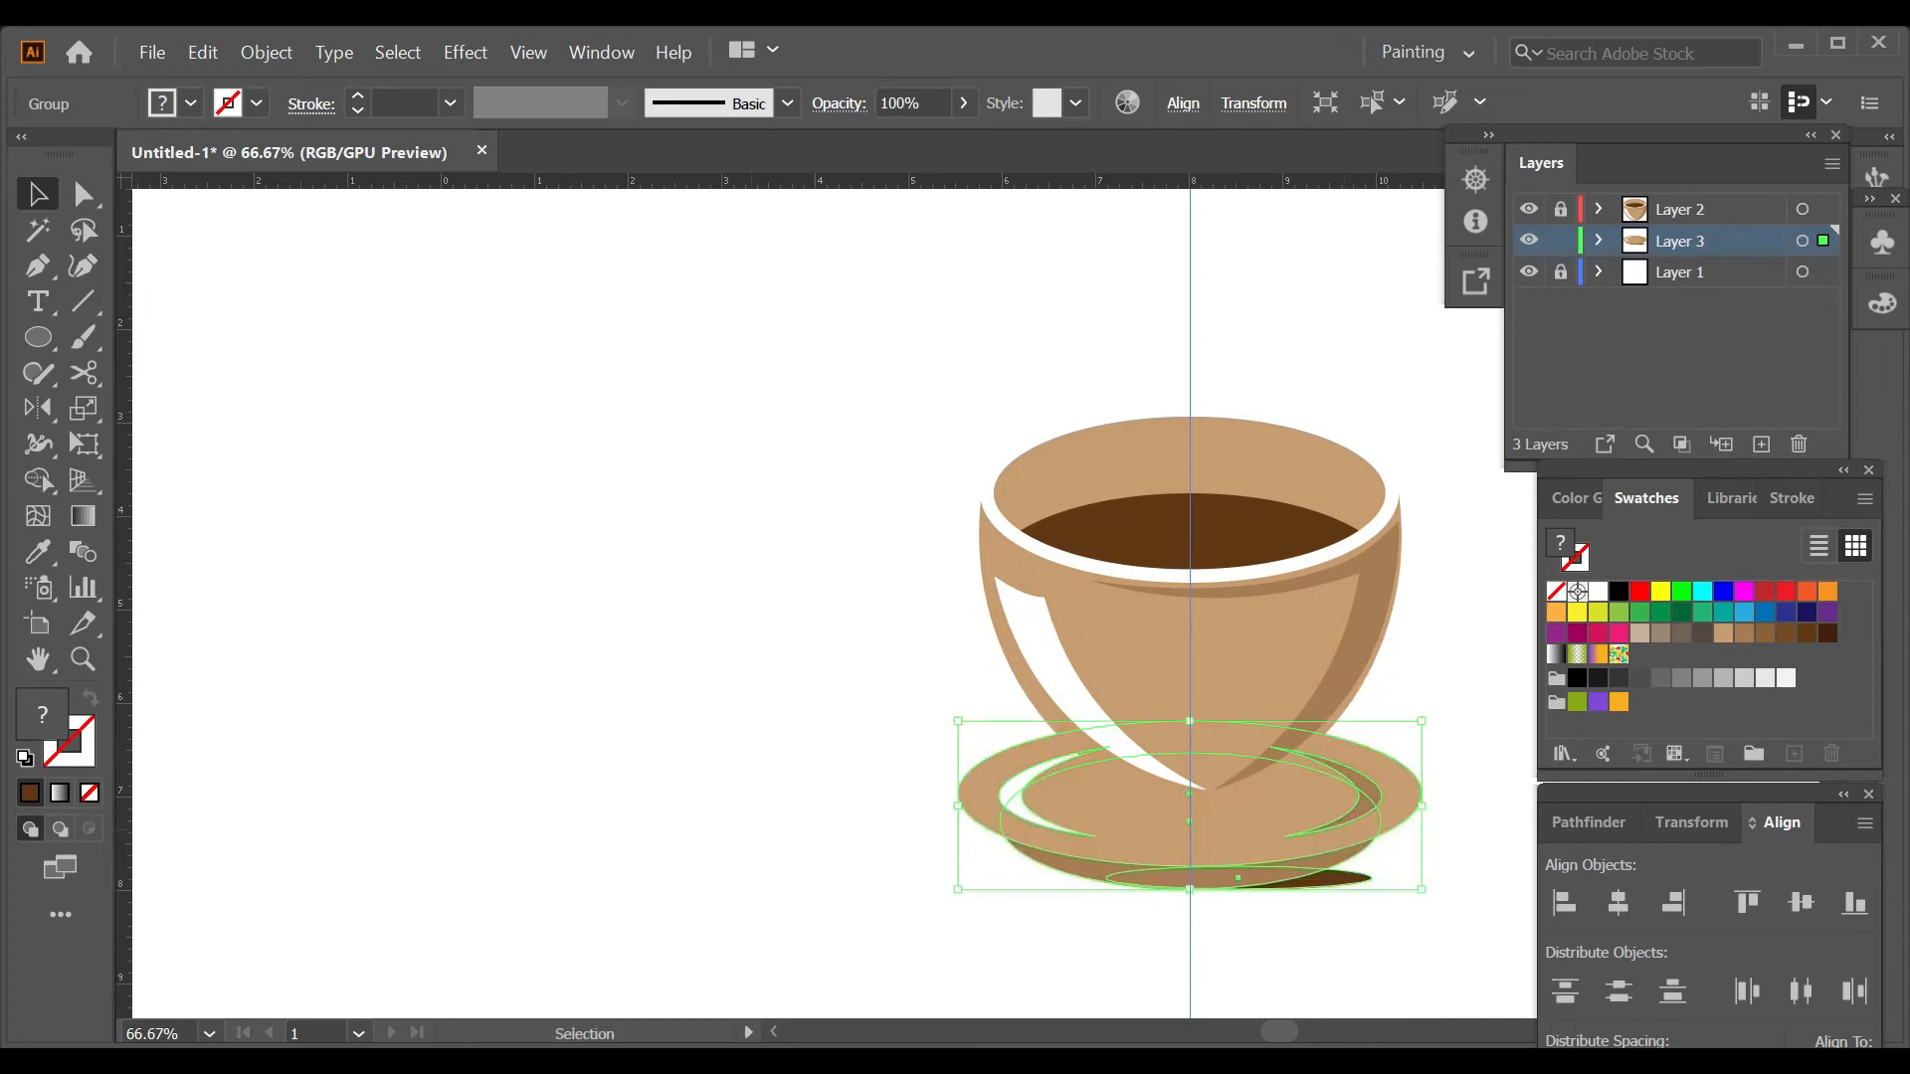
{"action": "key", "text": "ctrl+shift+a"}
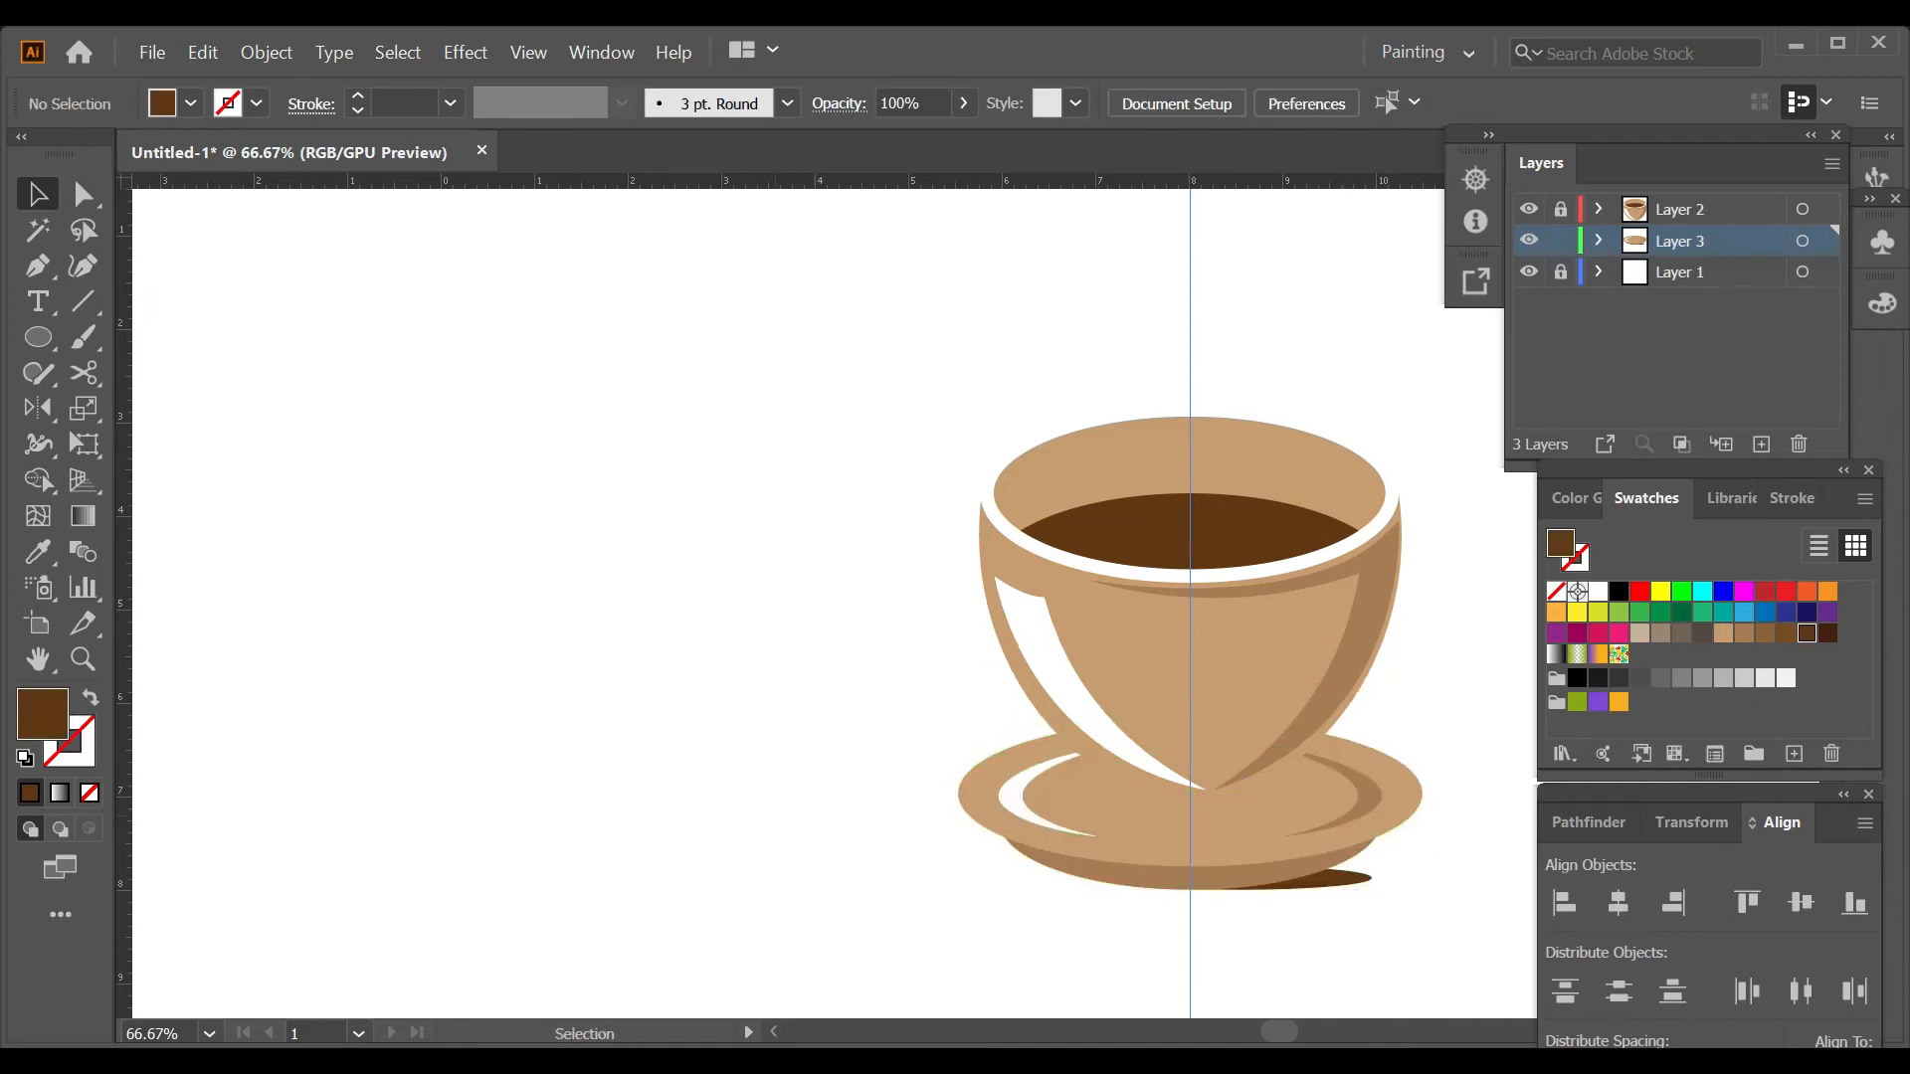
Show the saucer layer in outline and draw a dark brown curved shadow path around the cup's base, extending past the saucer's upper right edge.
{"action": "scroll", "coordinate": [1432, 773], "scroll_direction": "up", "scroll_amount": 1}
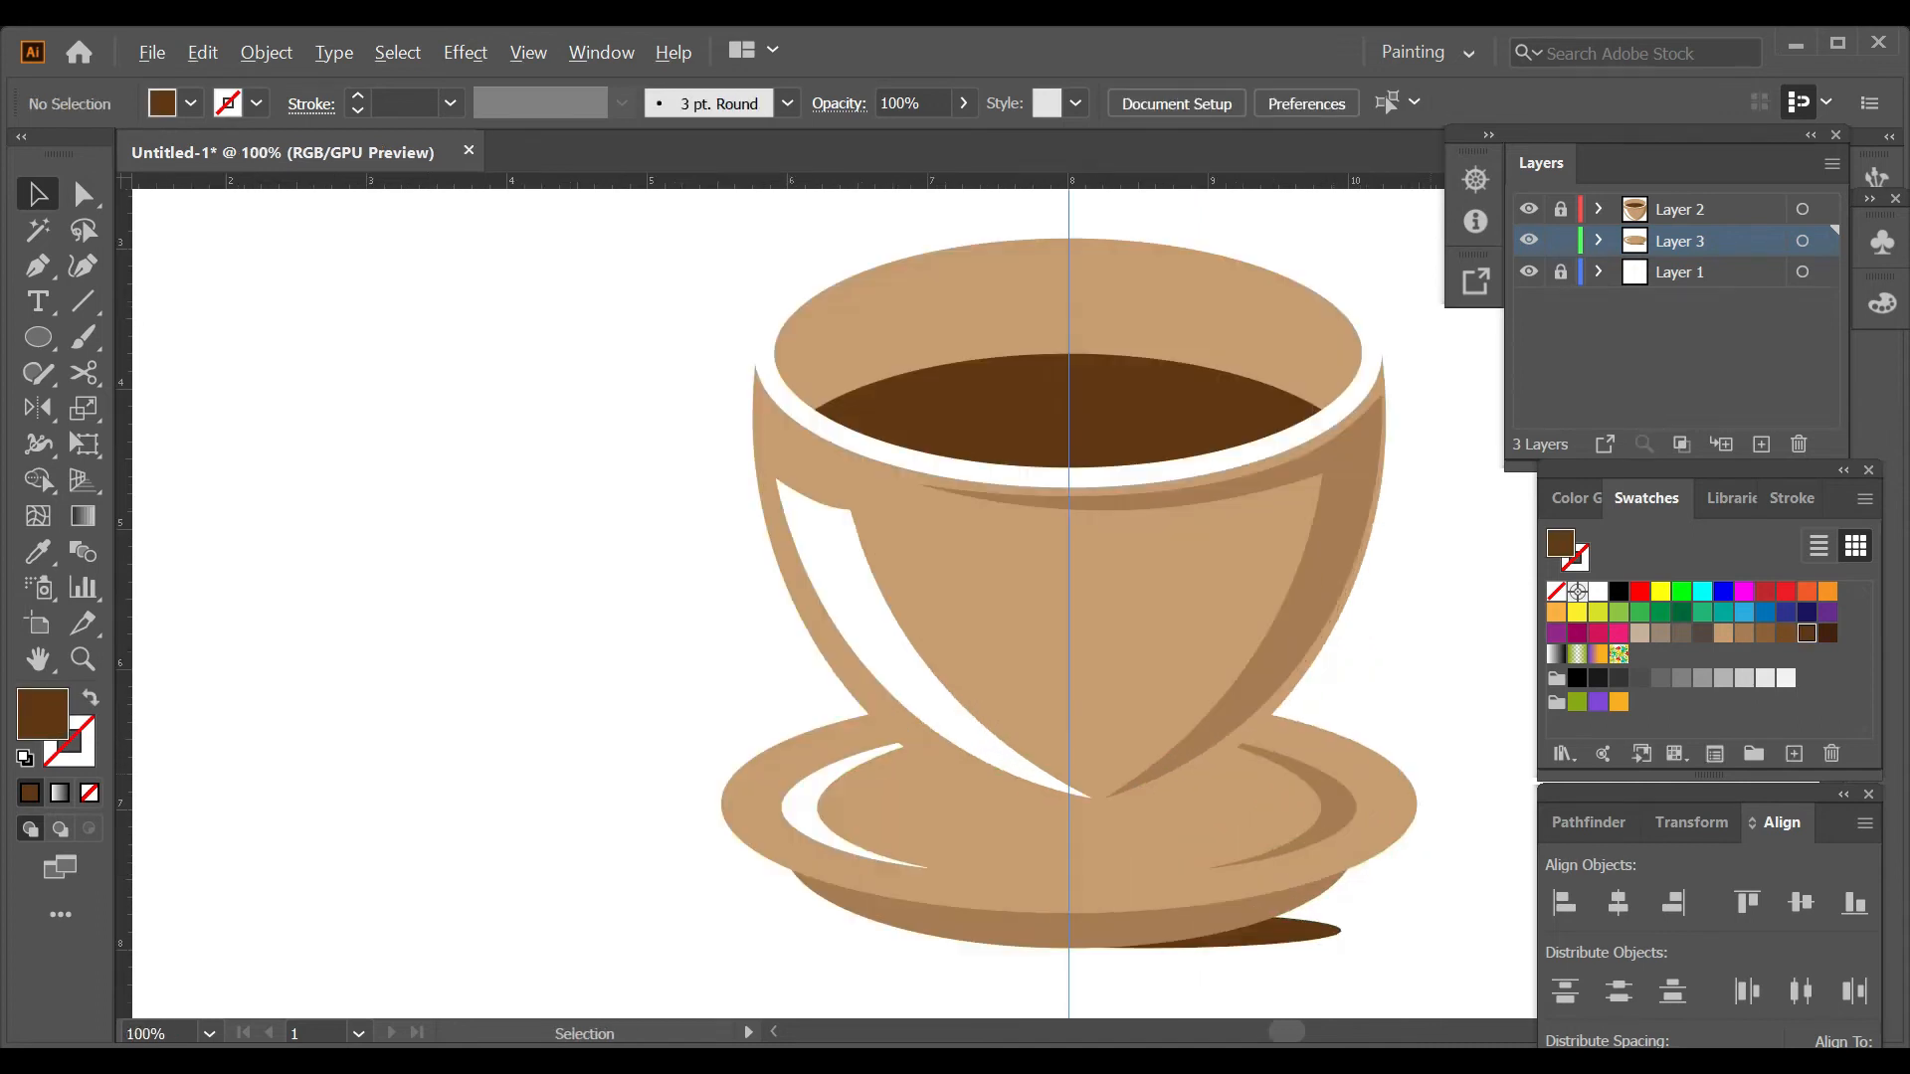
{"action": "left_click", "coordinate": [1529, 241], "text": "ctrl"}
{"action": "left_click_drag", "start_coordinate": [1392, 557], "coordinate": [1128, 521]}
{"action": "key", "text": "p"}
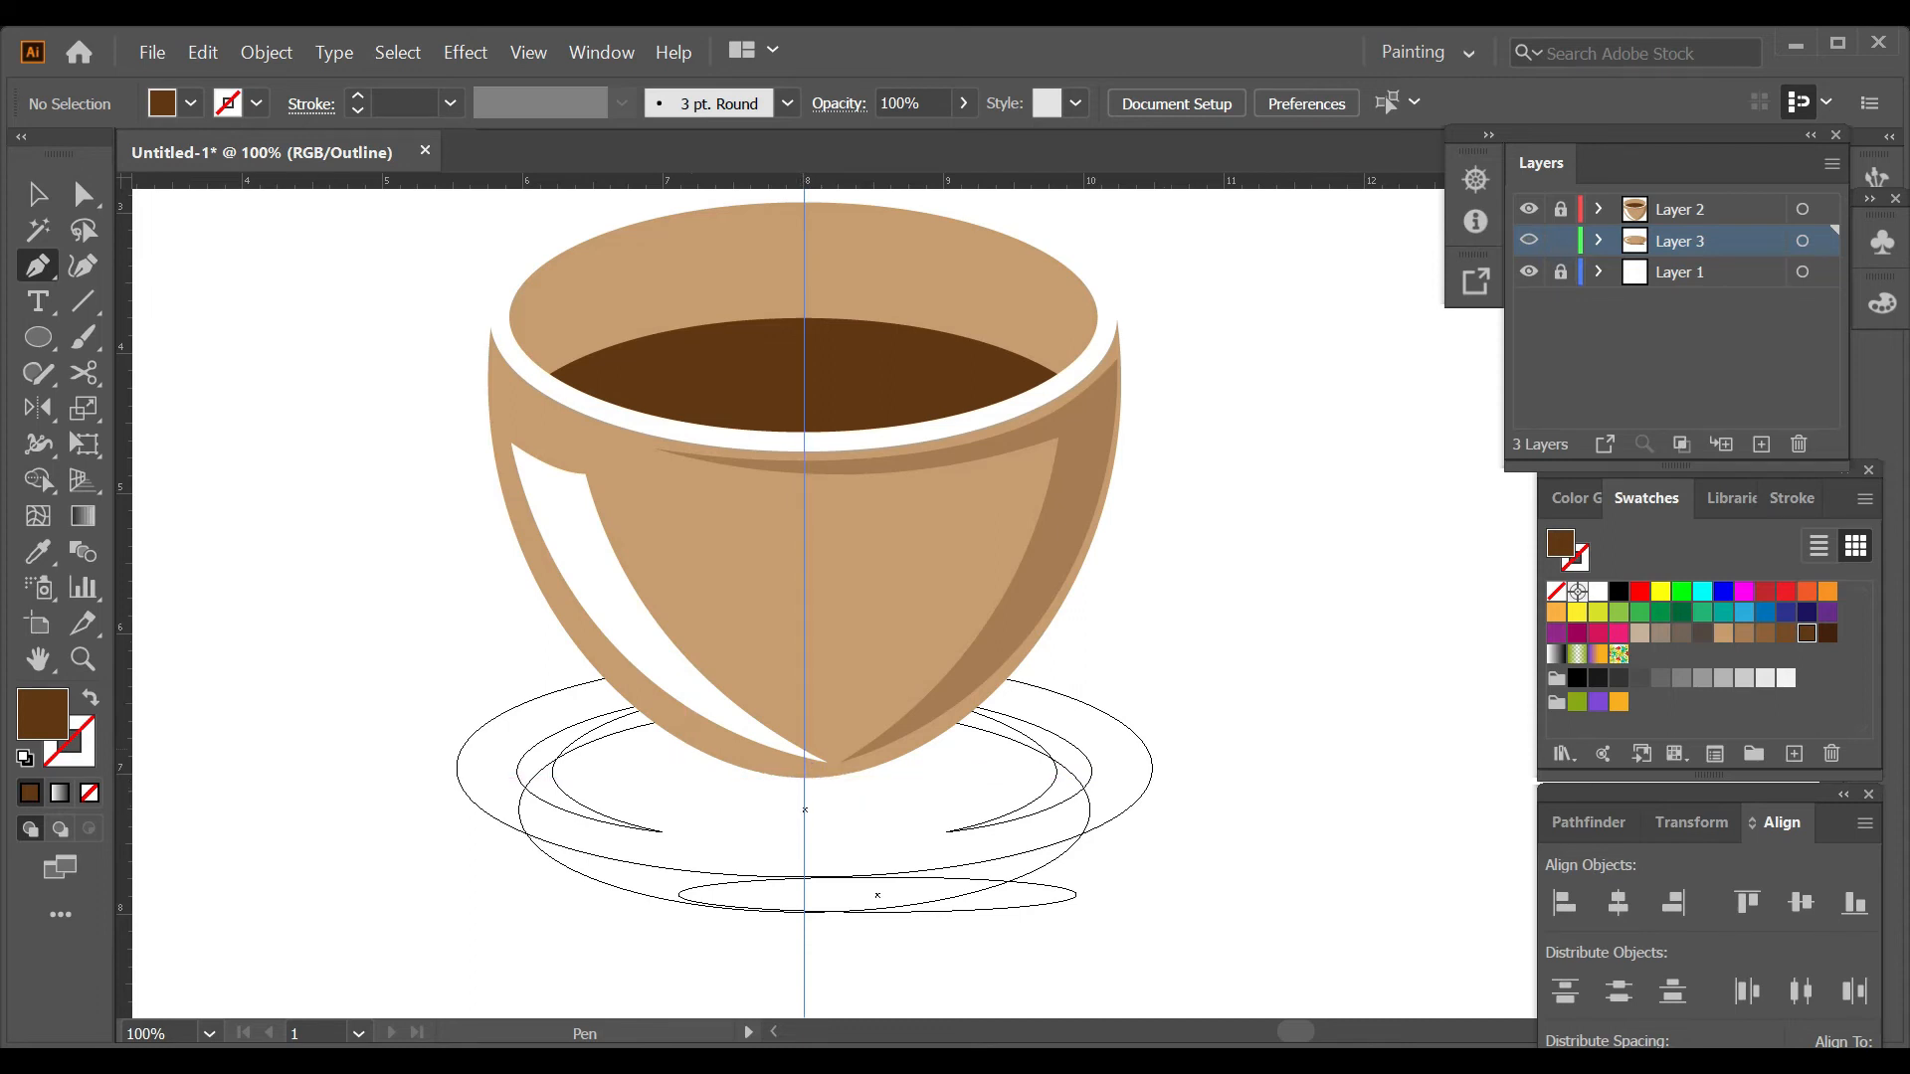
{"action": "left_click", "coordinate": [693, 746]}
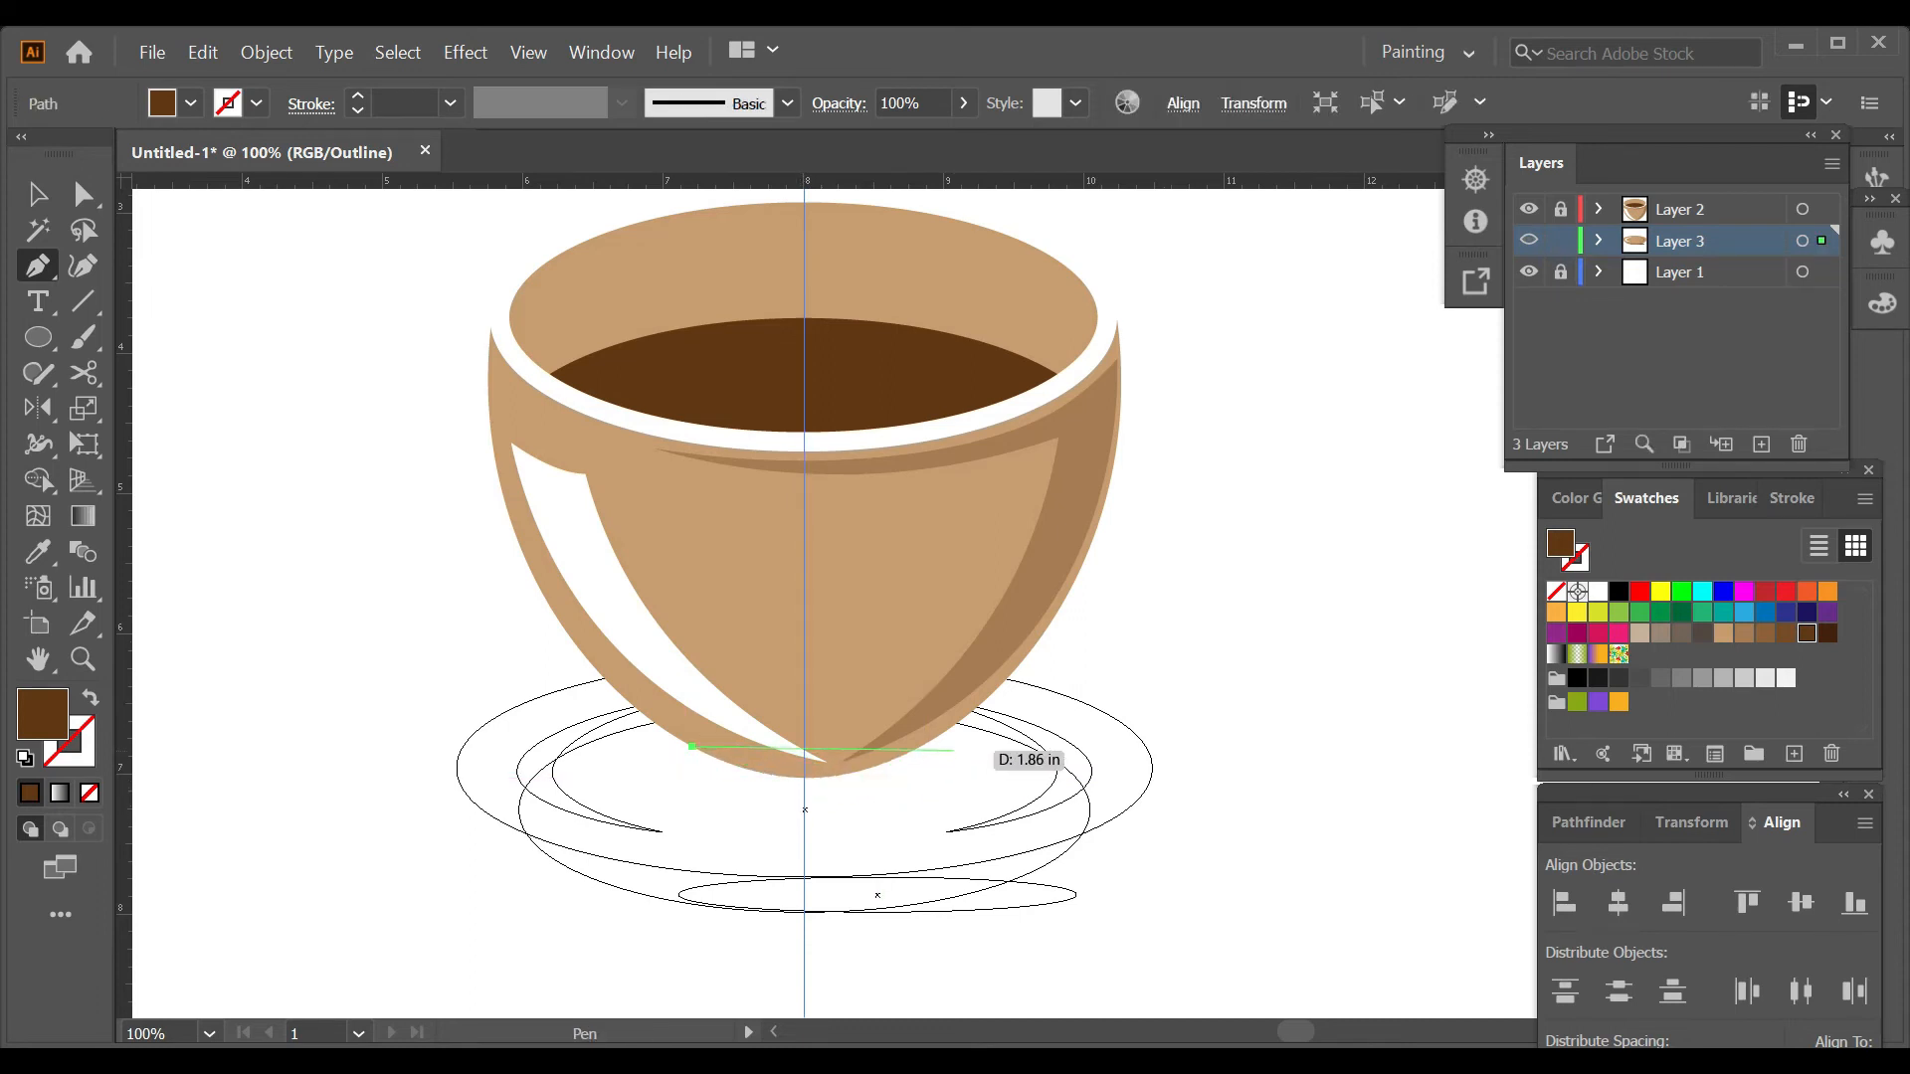
{"action": "left_click_drag", "start_coordinate": [1016, 731], "coordinate": [1247, 572]}
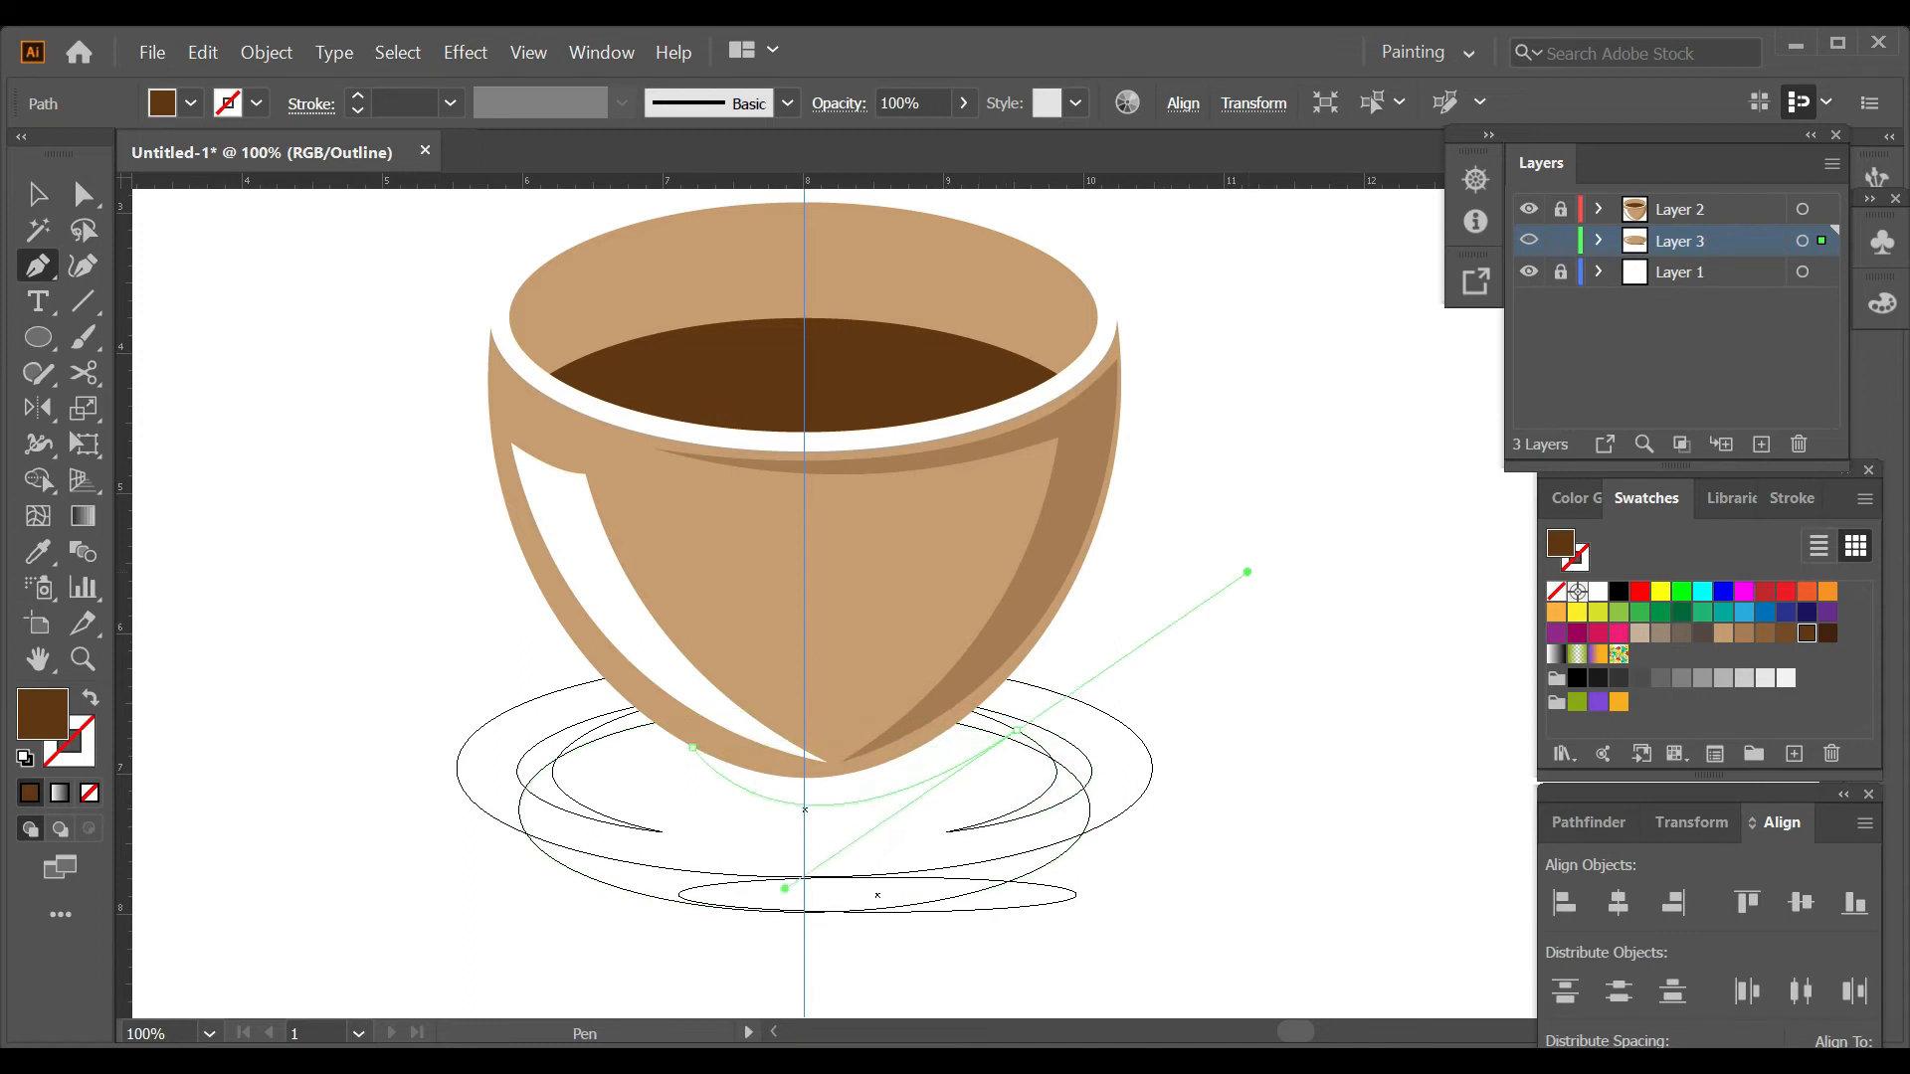
{"action": "left_click_drag", "start_coordinate": [1157, 617], "coordinate": [1070, 696]}
{"action": "left_click", "coordinate": [1118, 637]}
{"action": "left_click_drag", "start_coordinate": [693, 747], "coordinate": [635, 828]}
Restore the saucer layer's preview and trim the cup shadow outside the saucer with the Shape Builder tool.
{"action": "key", "text": "ctrl+y"}
{"action": "key", "text": "ctrl+a"}
{"action": "key", "text": "shift+m"}
{"action": "left_click", "coordinate": [1090, 659], "text": "alt"}
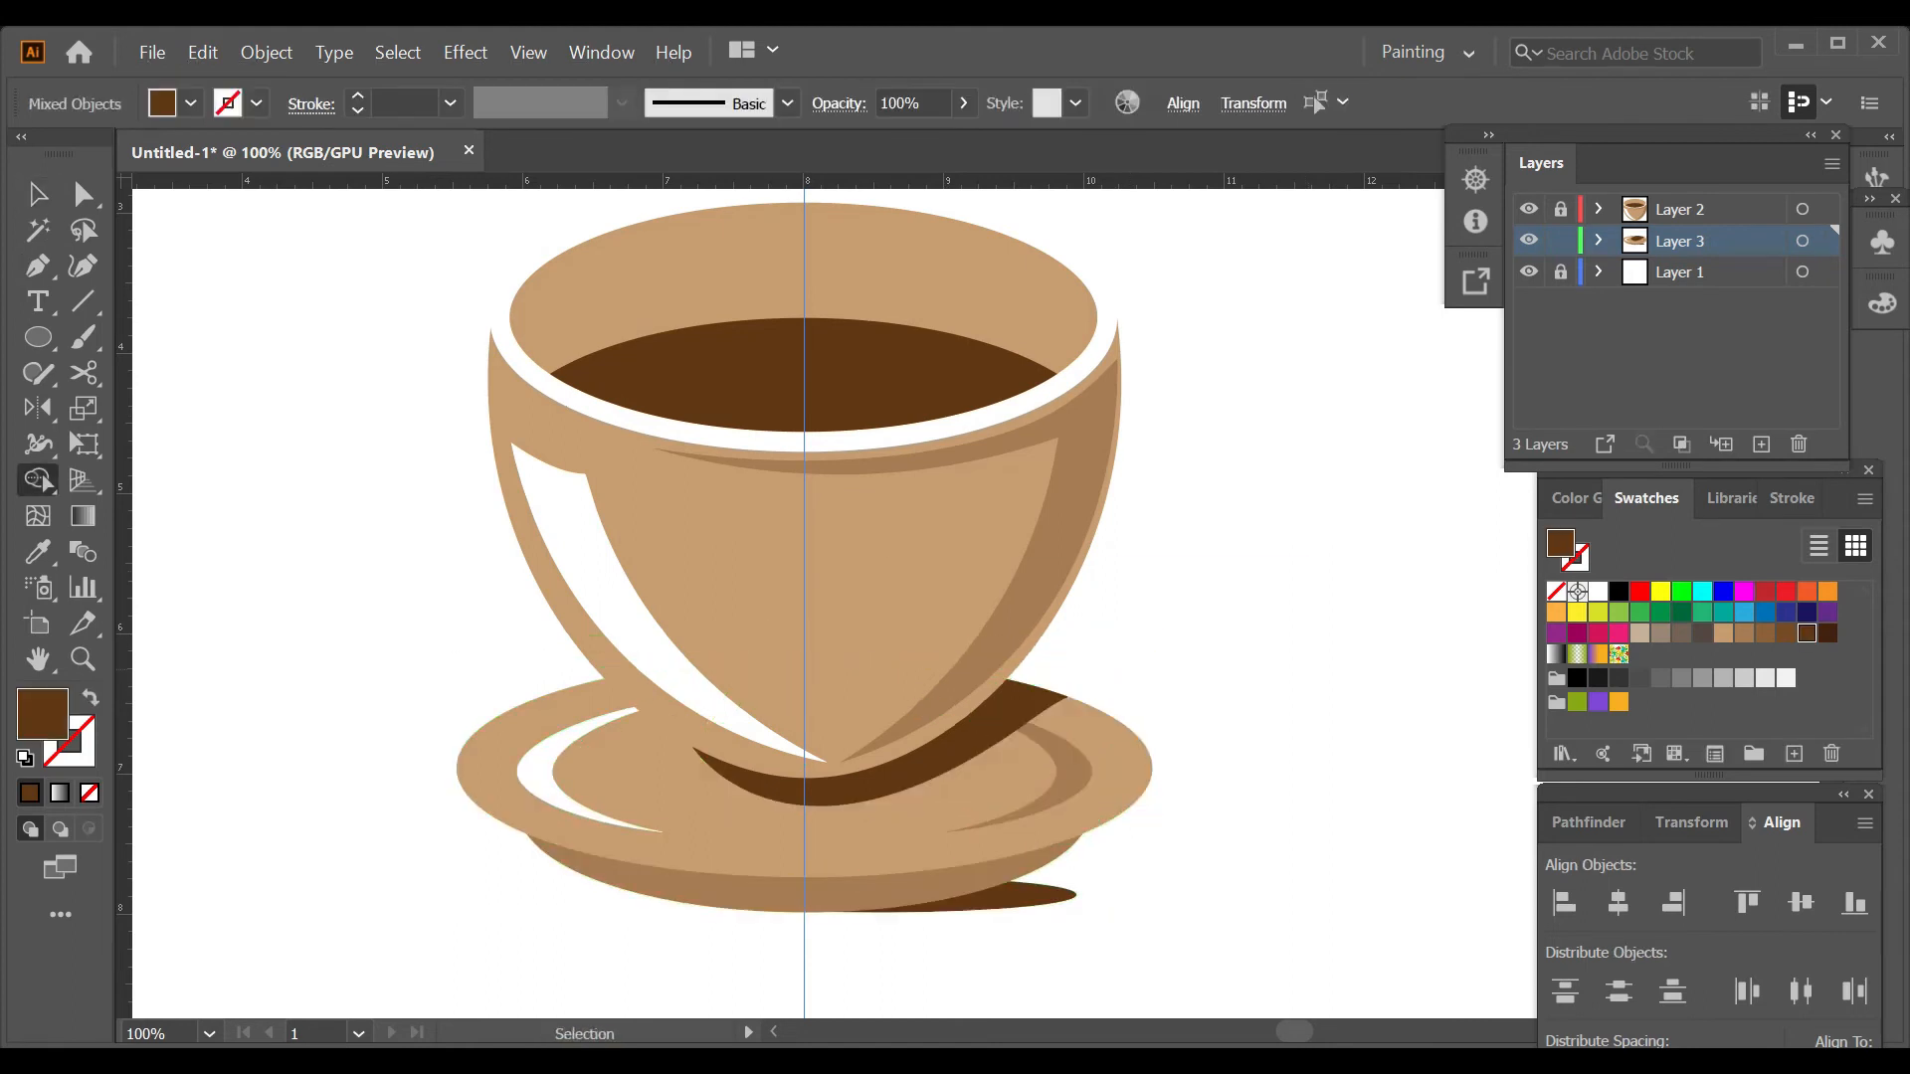
{"action": "left_click", "coordinate": [1244, 682], "text": "ctrl"}
Lock the saucer's Layer 3 and add a new layer above Layer 1.
{"action": "scroll", "coordinate": [1243, 683], "scroll_direction": "down", "scroll_amount": 2}
{"action": "scroll", "coordinate": [1025, 666], "scroll_direction": "up", "scroll_amount": 2}
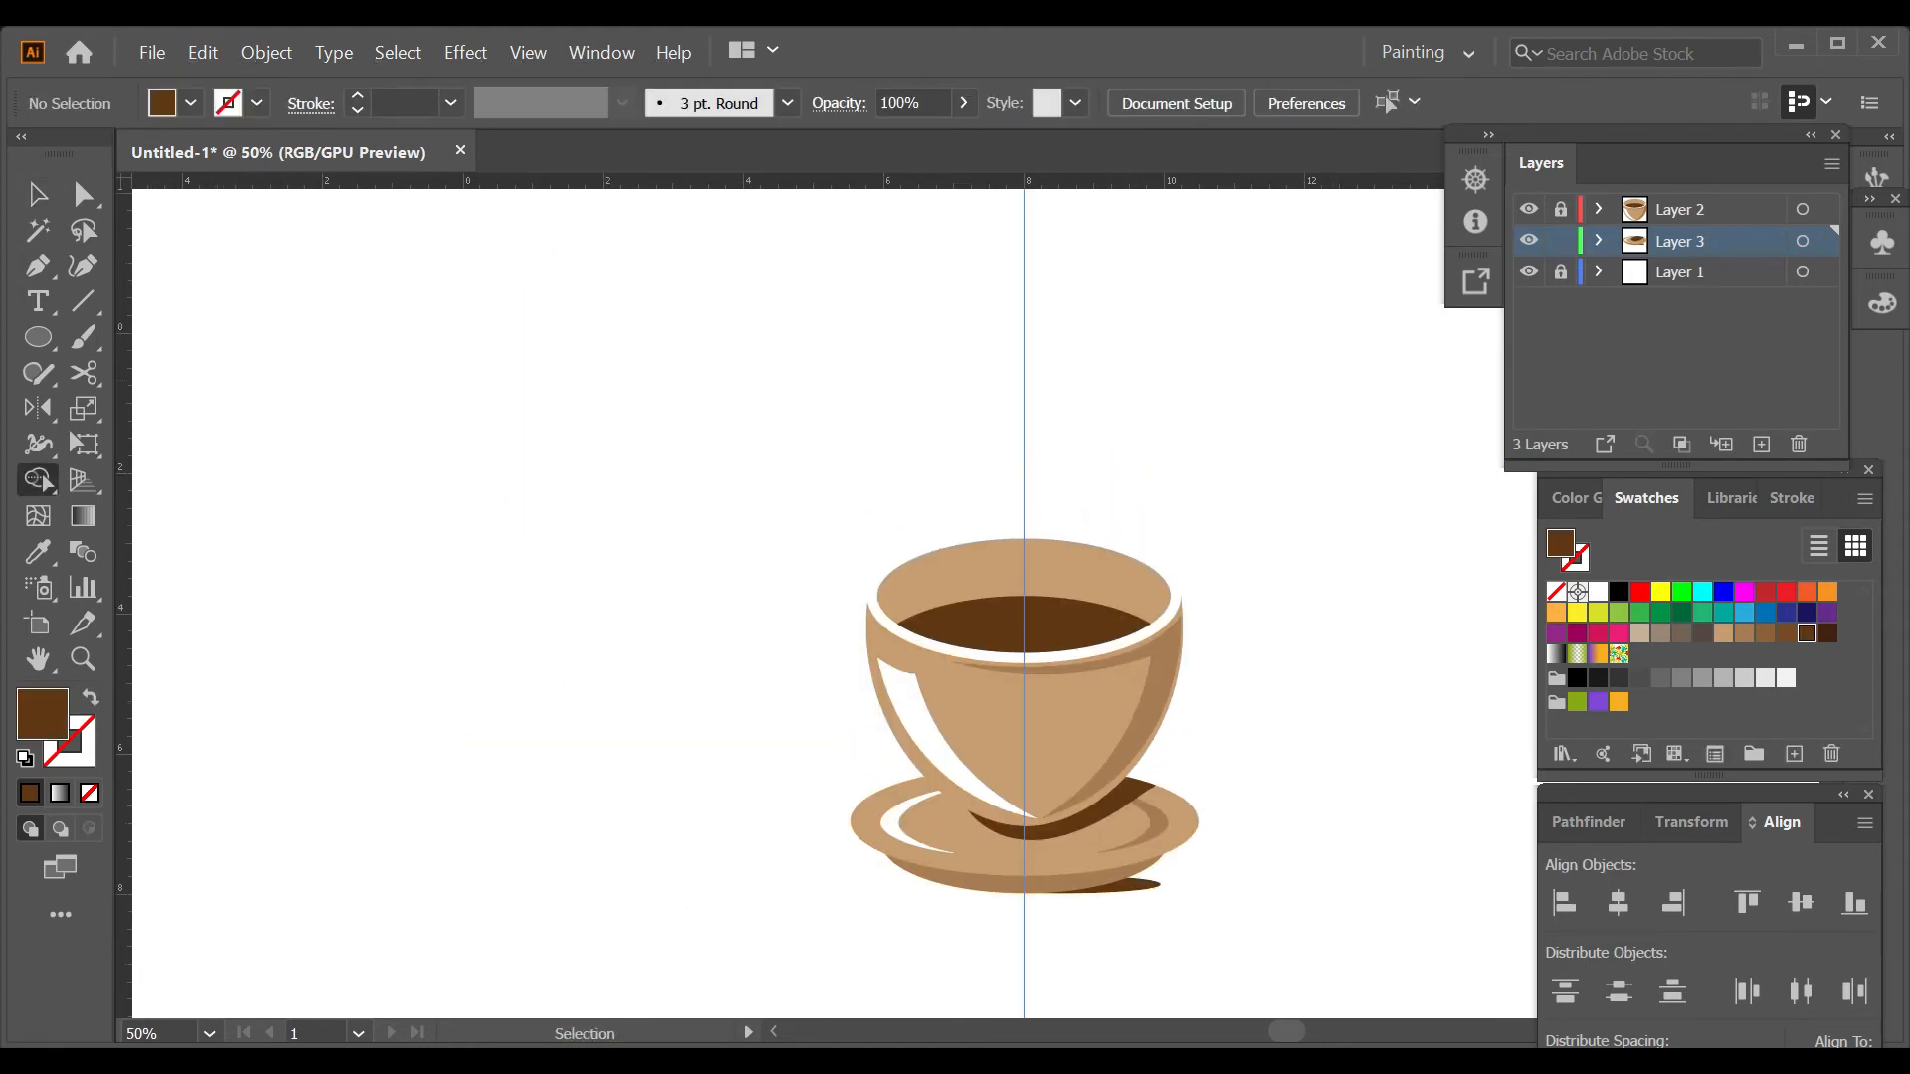
{"action": "key", "text": "ctrl+l"}
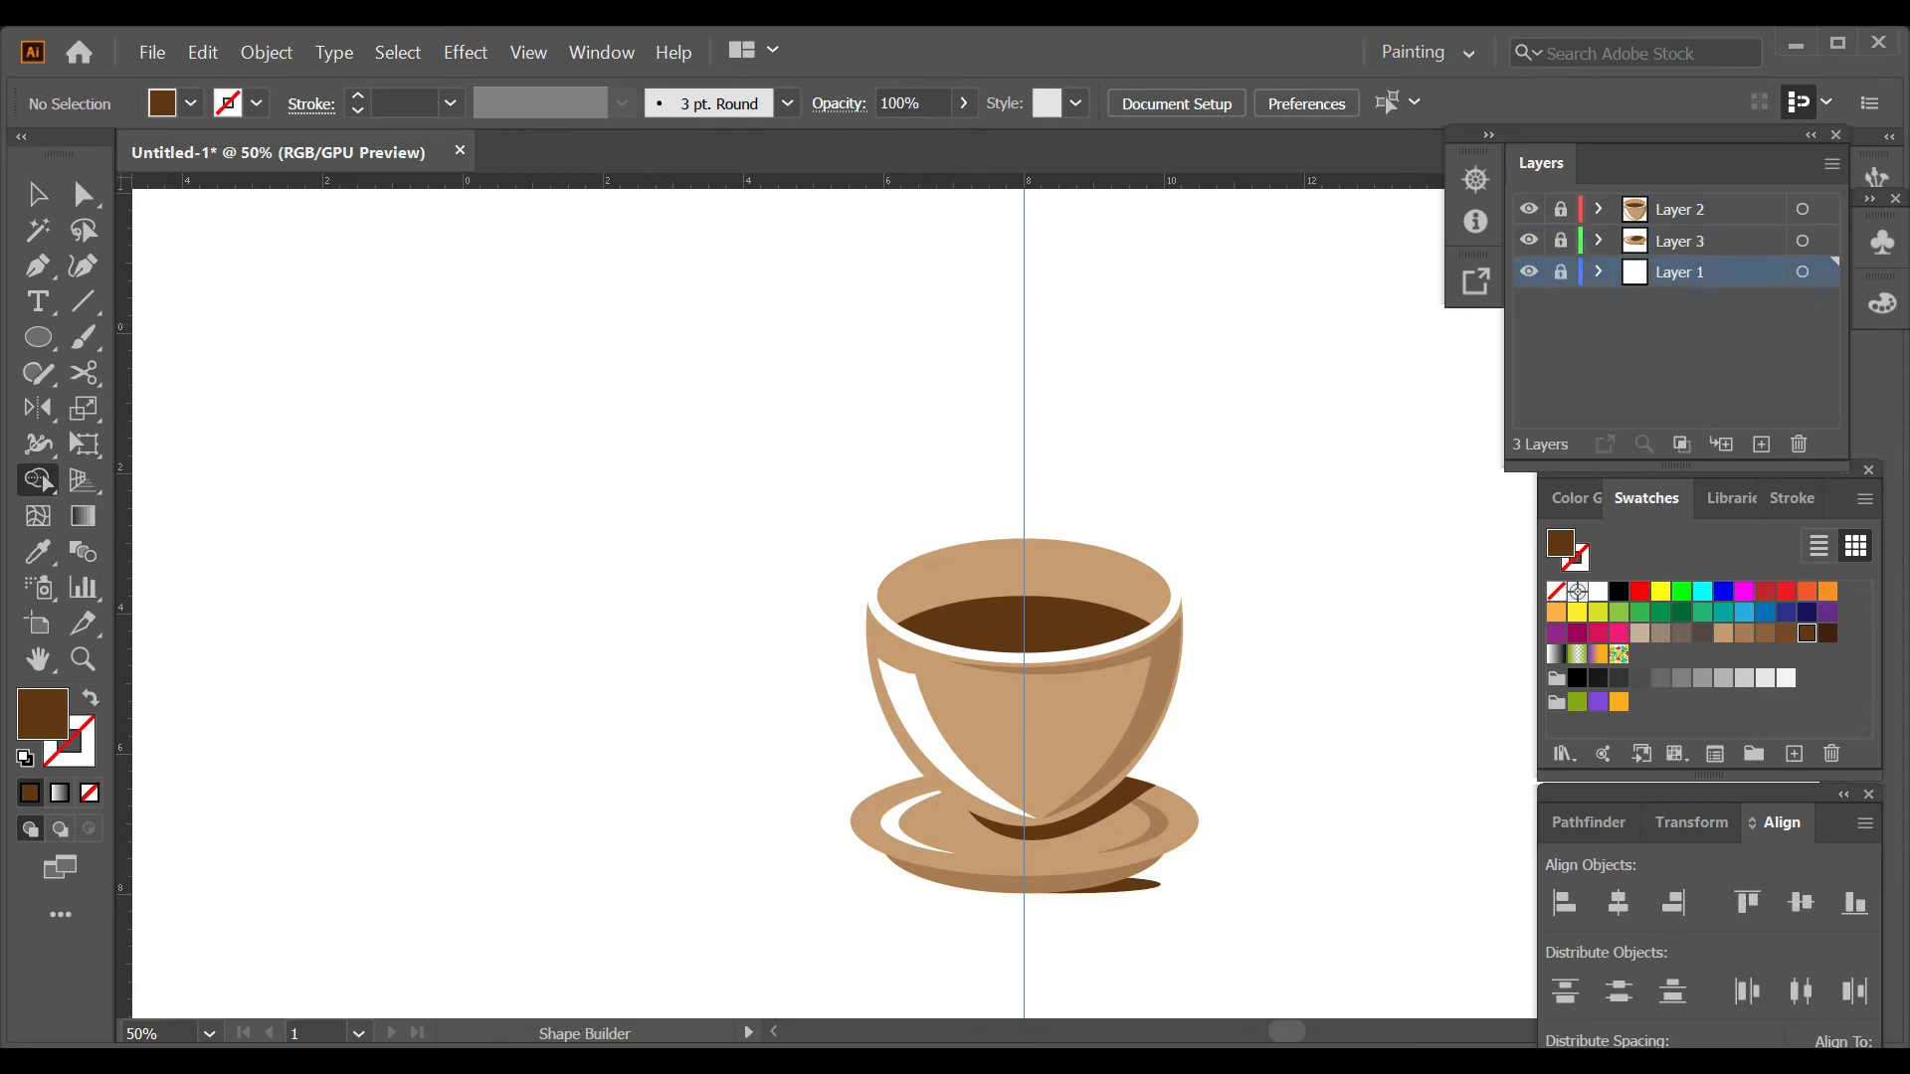
Sample the cup shadow's medium brown and draw the angular inner edge of a handle along the cup's right side.
{"action": "key", "text": "i"}
{"action": "left_click", "coordinate": [1151, 719]}
{"action": "key", "text": "p"}
{"action": "scroll", "coordinate": [1250, 738], "scroll_direction": "up", "scroll_amount": 3}
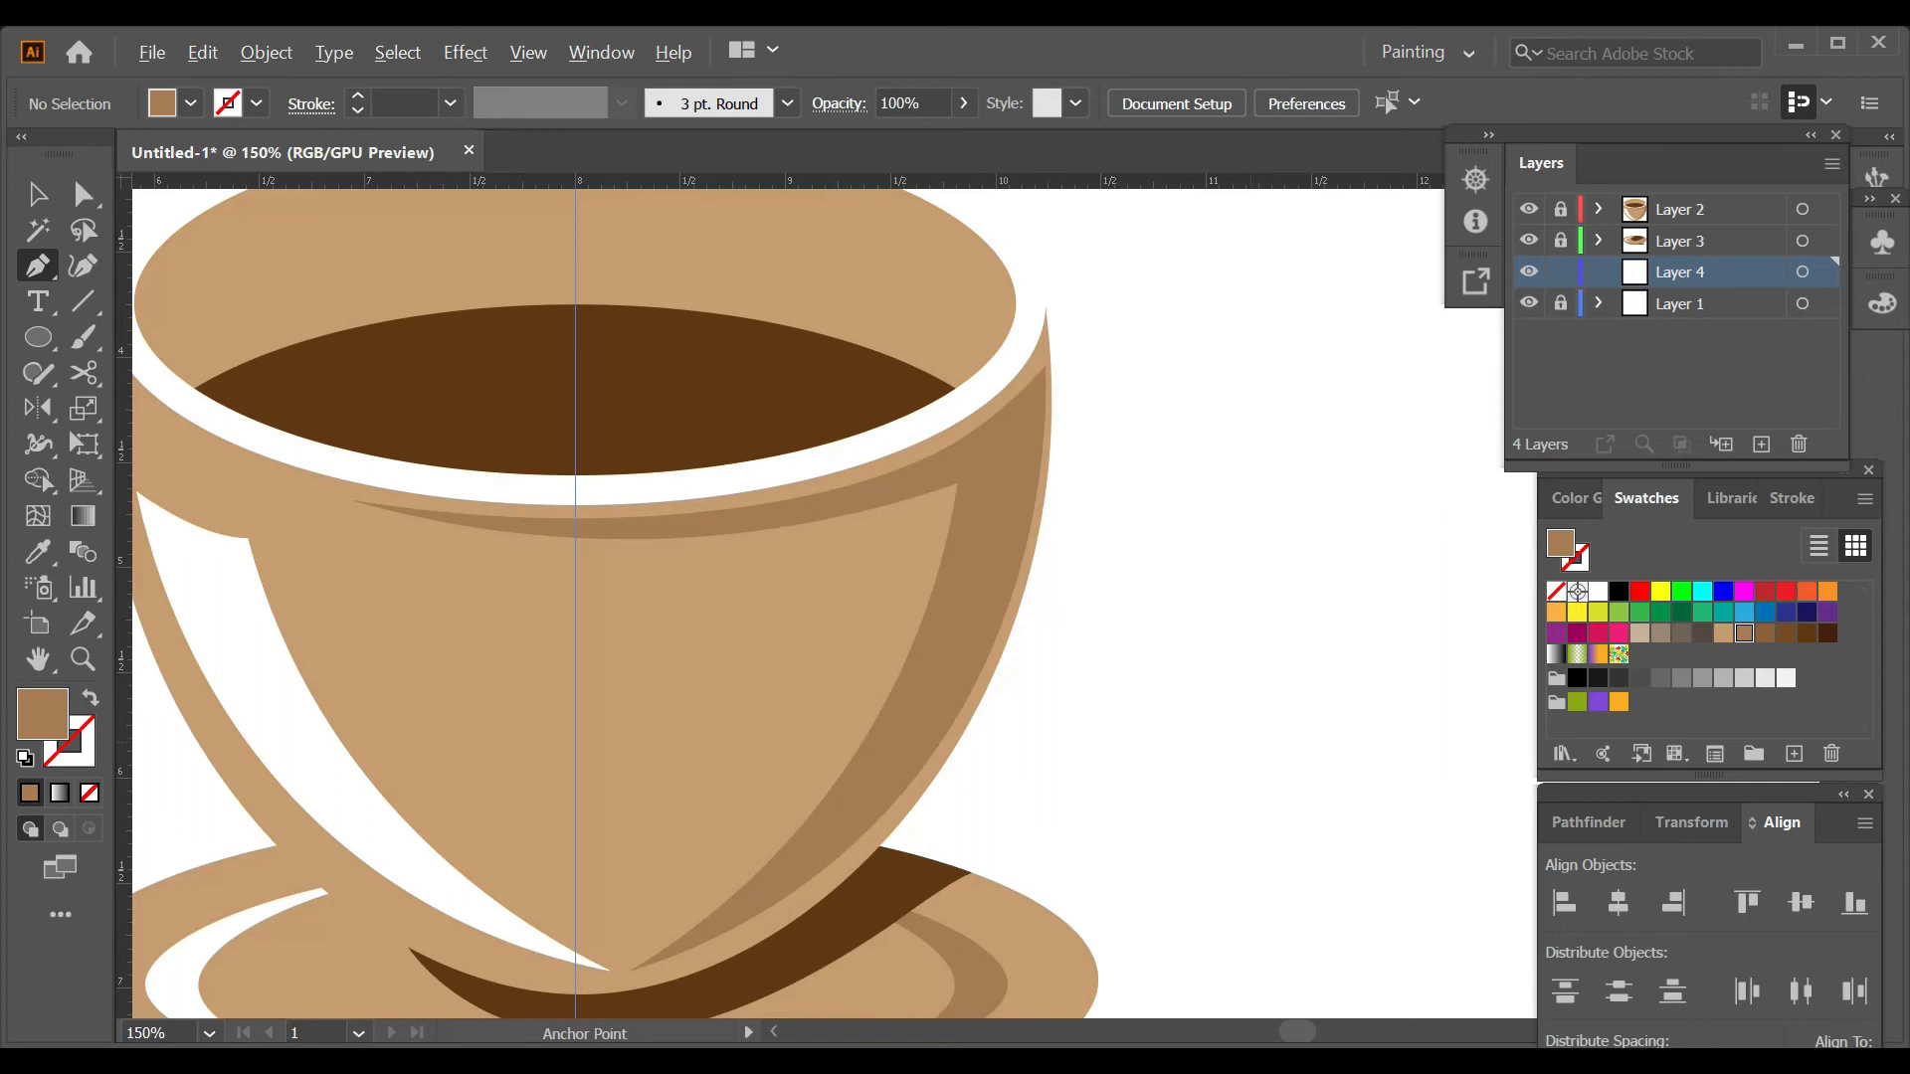
{"action": "left_click", "coordinate": [1050, 463]}
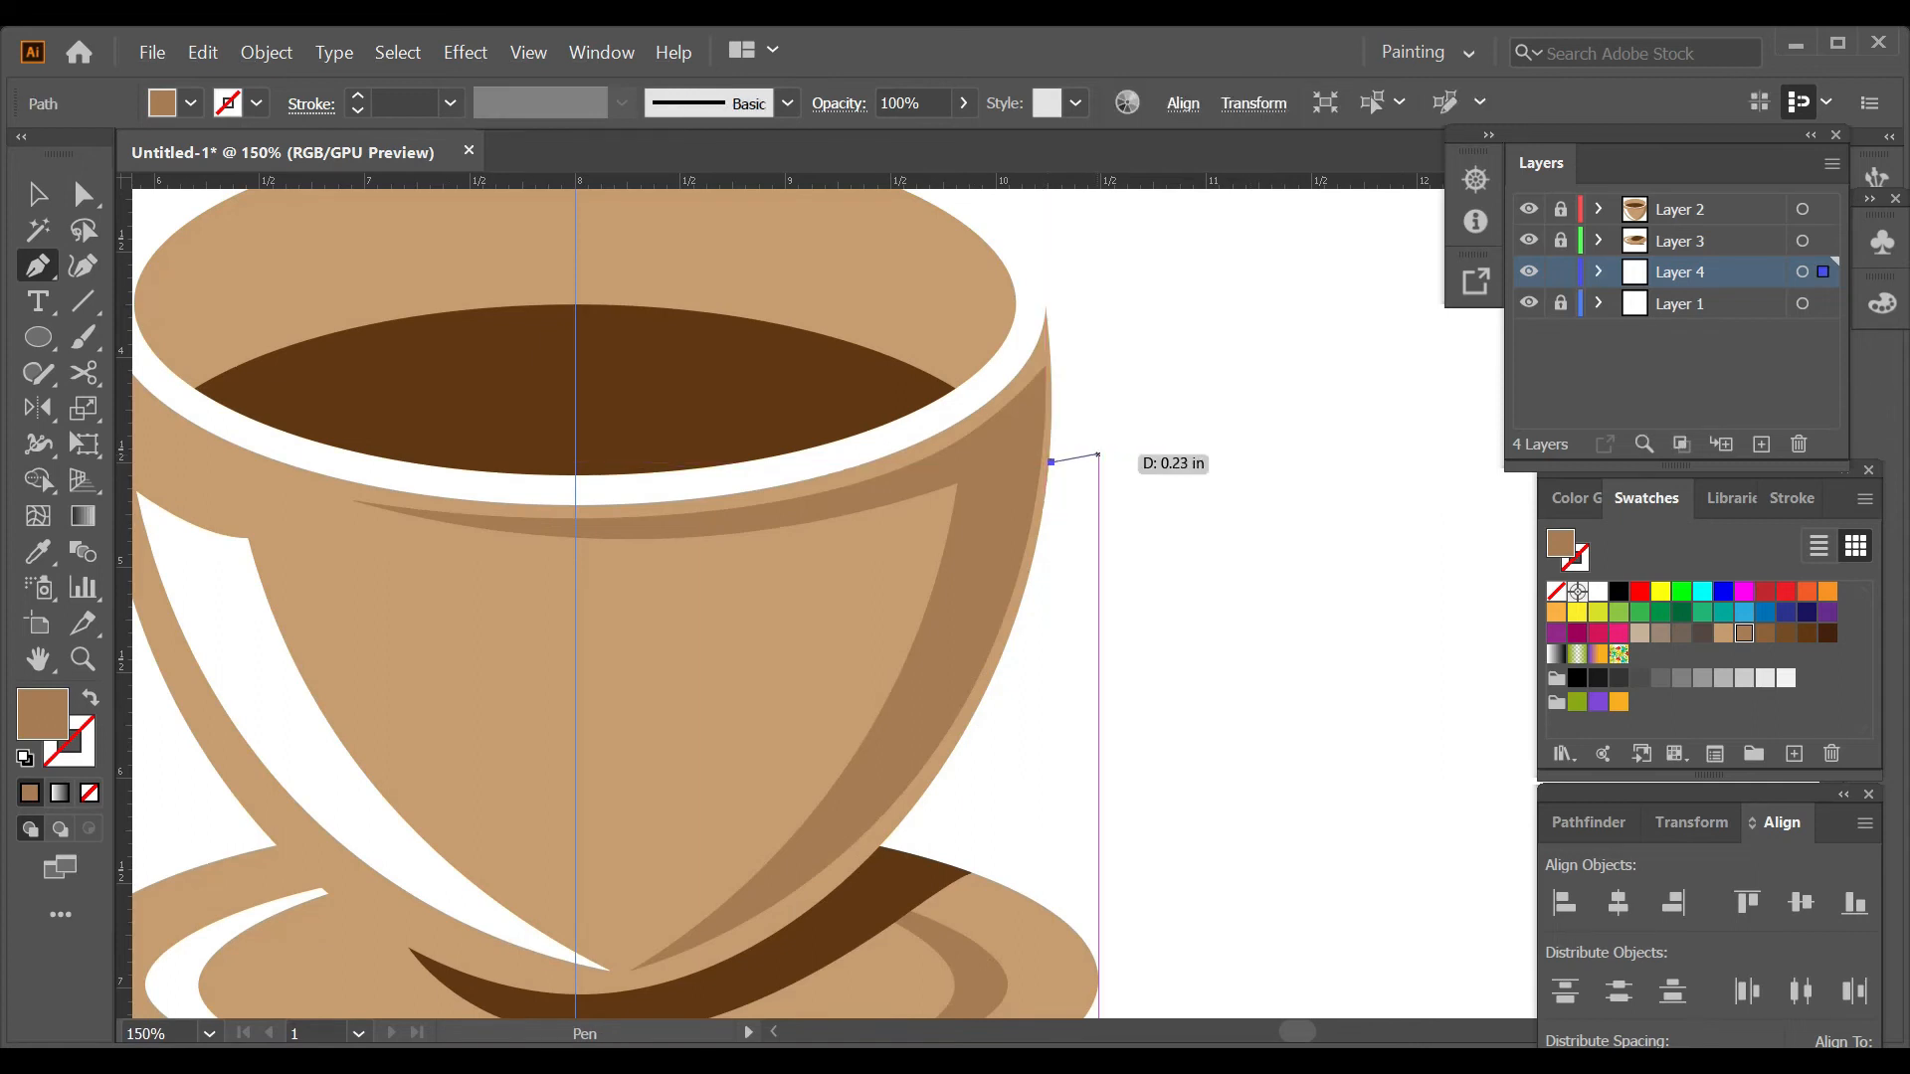
{"action": "left_click", "coordinate": [1111, 427]}
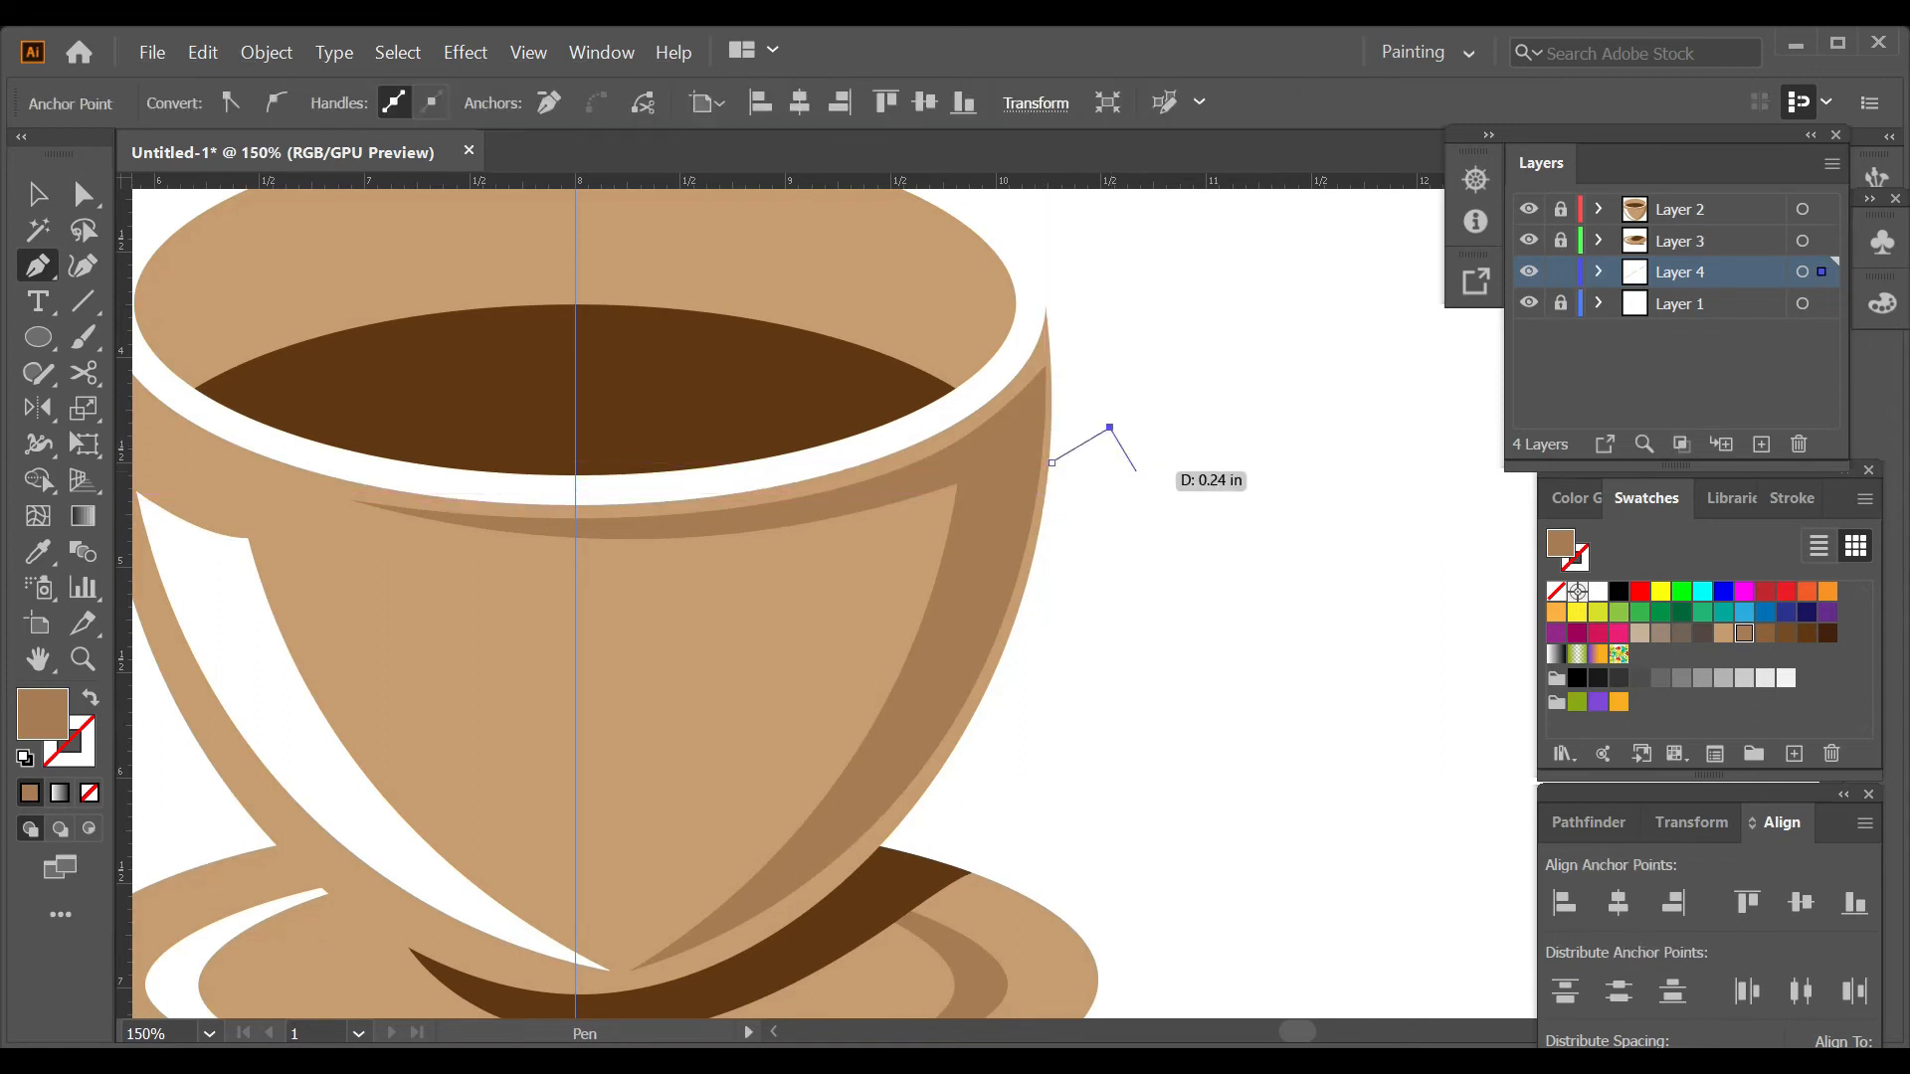
{"action": "left_click", "coordinate": [1157, 518]}
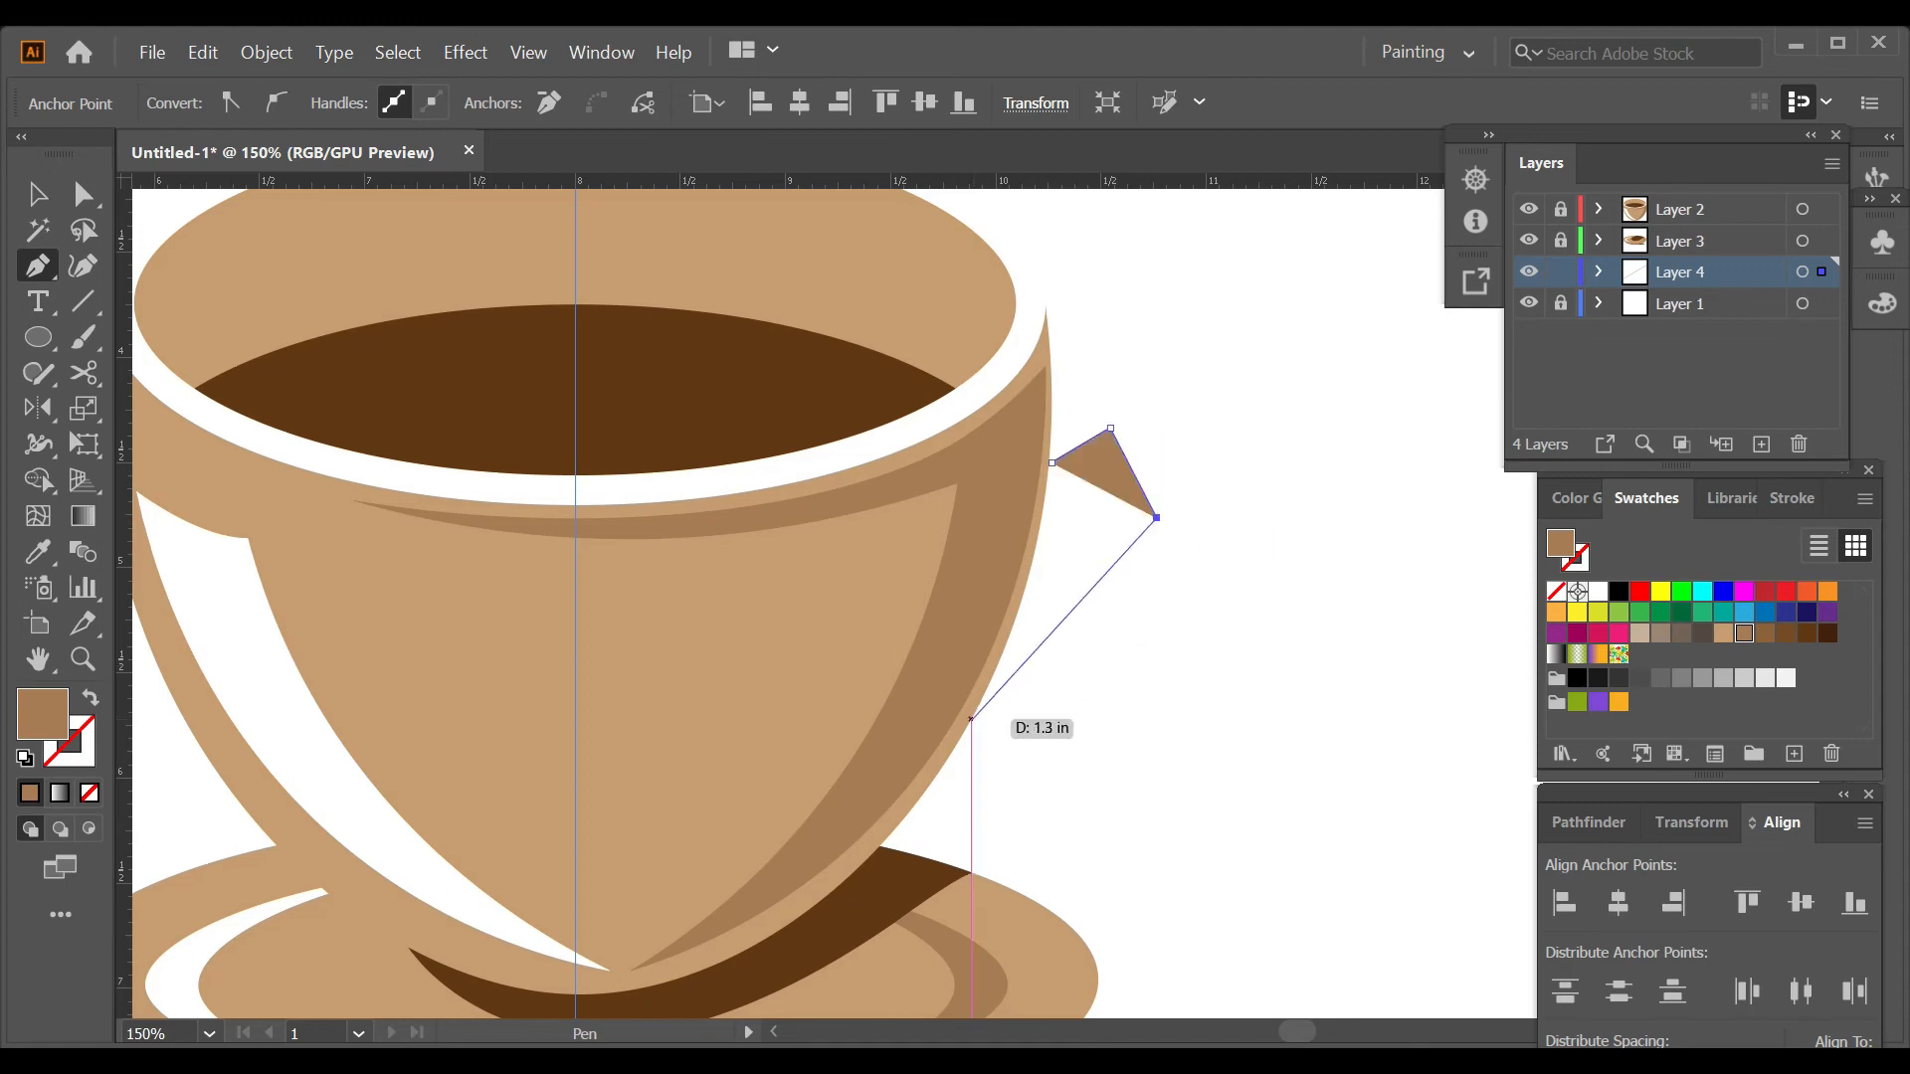
{"action": "left_click", "coordinate": [969, 722]}
{"action": "left_click", "coordinate": [926, 789]}
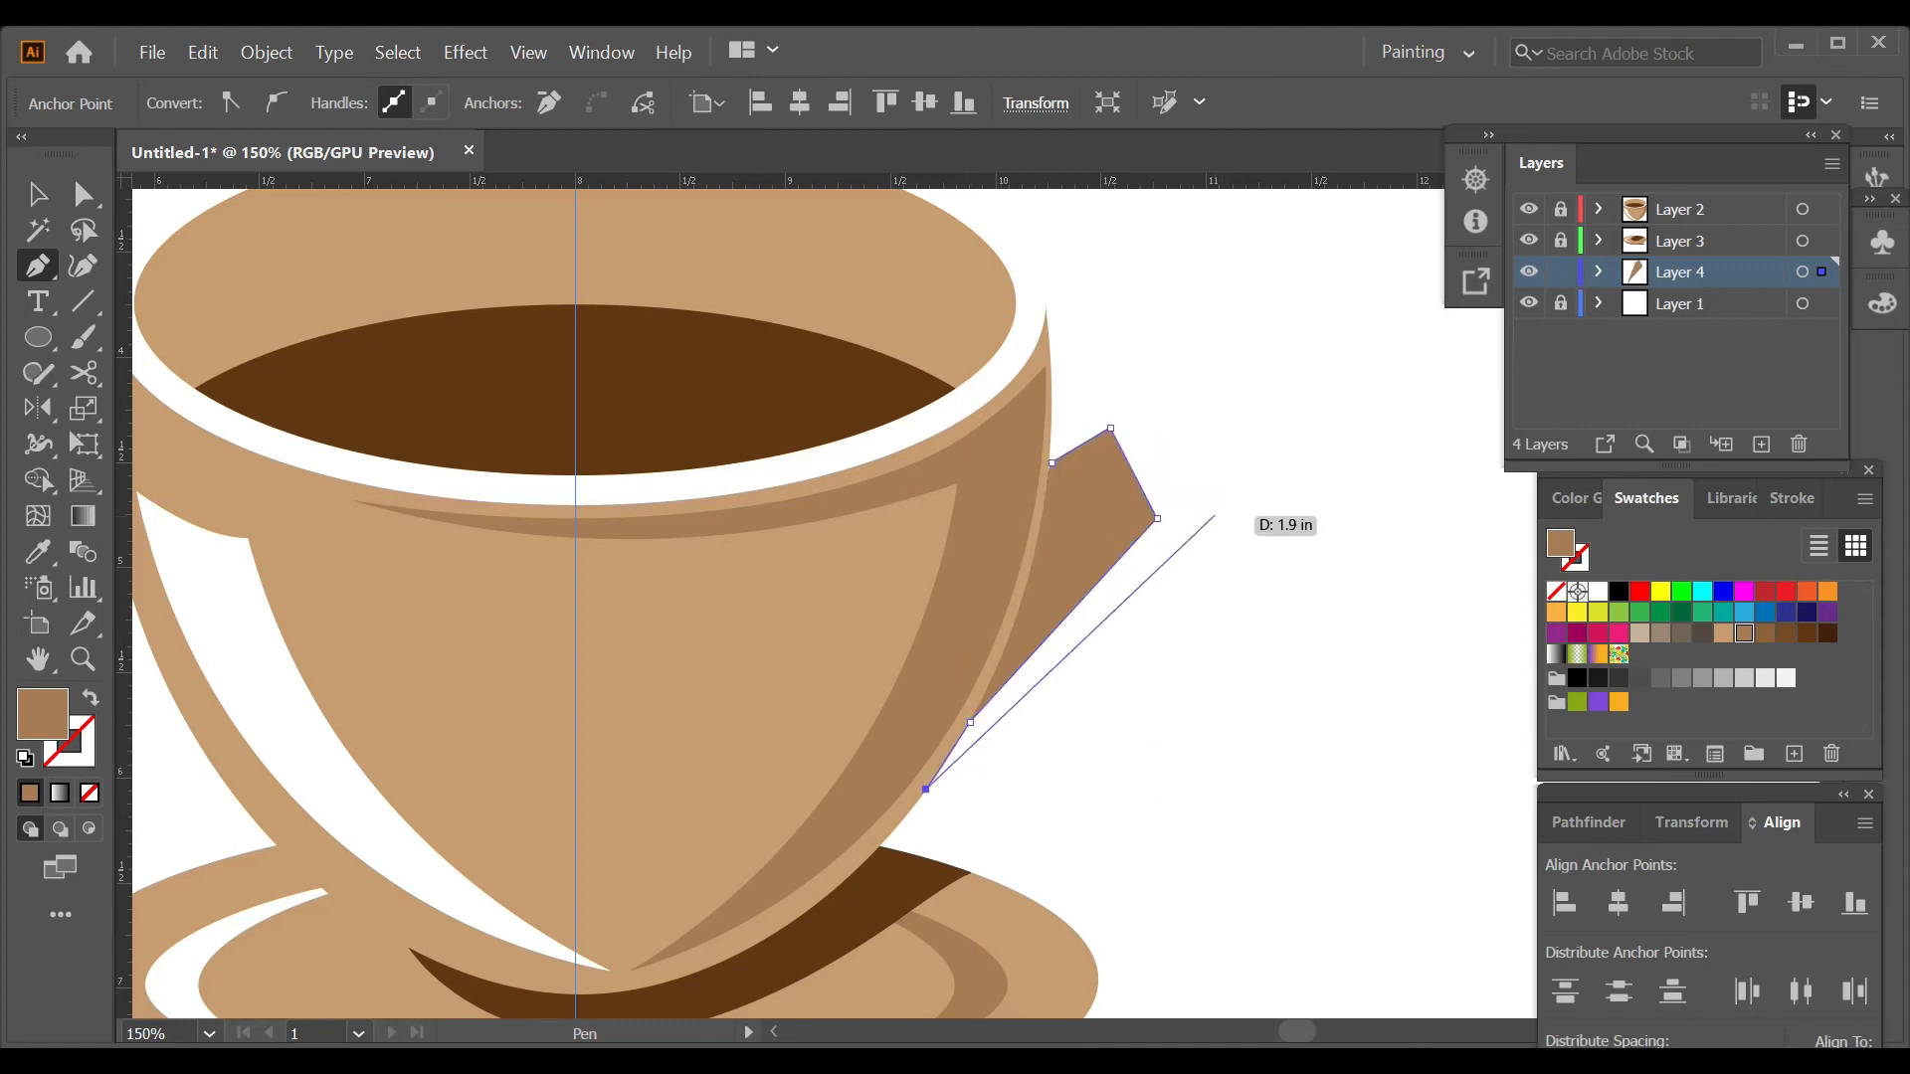
Draw the handle's angular outer edge from the lower end up to the cup's upper right side and close the path.
{"action": "left_click", "coordinate": [1226, 529]}
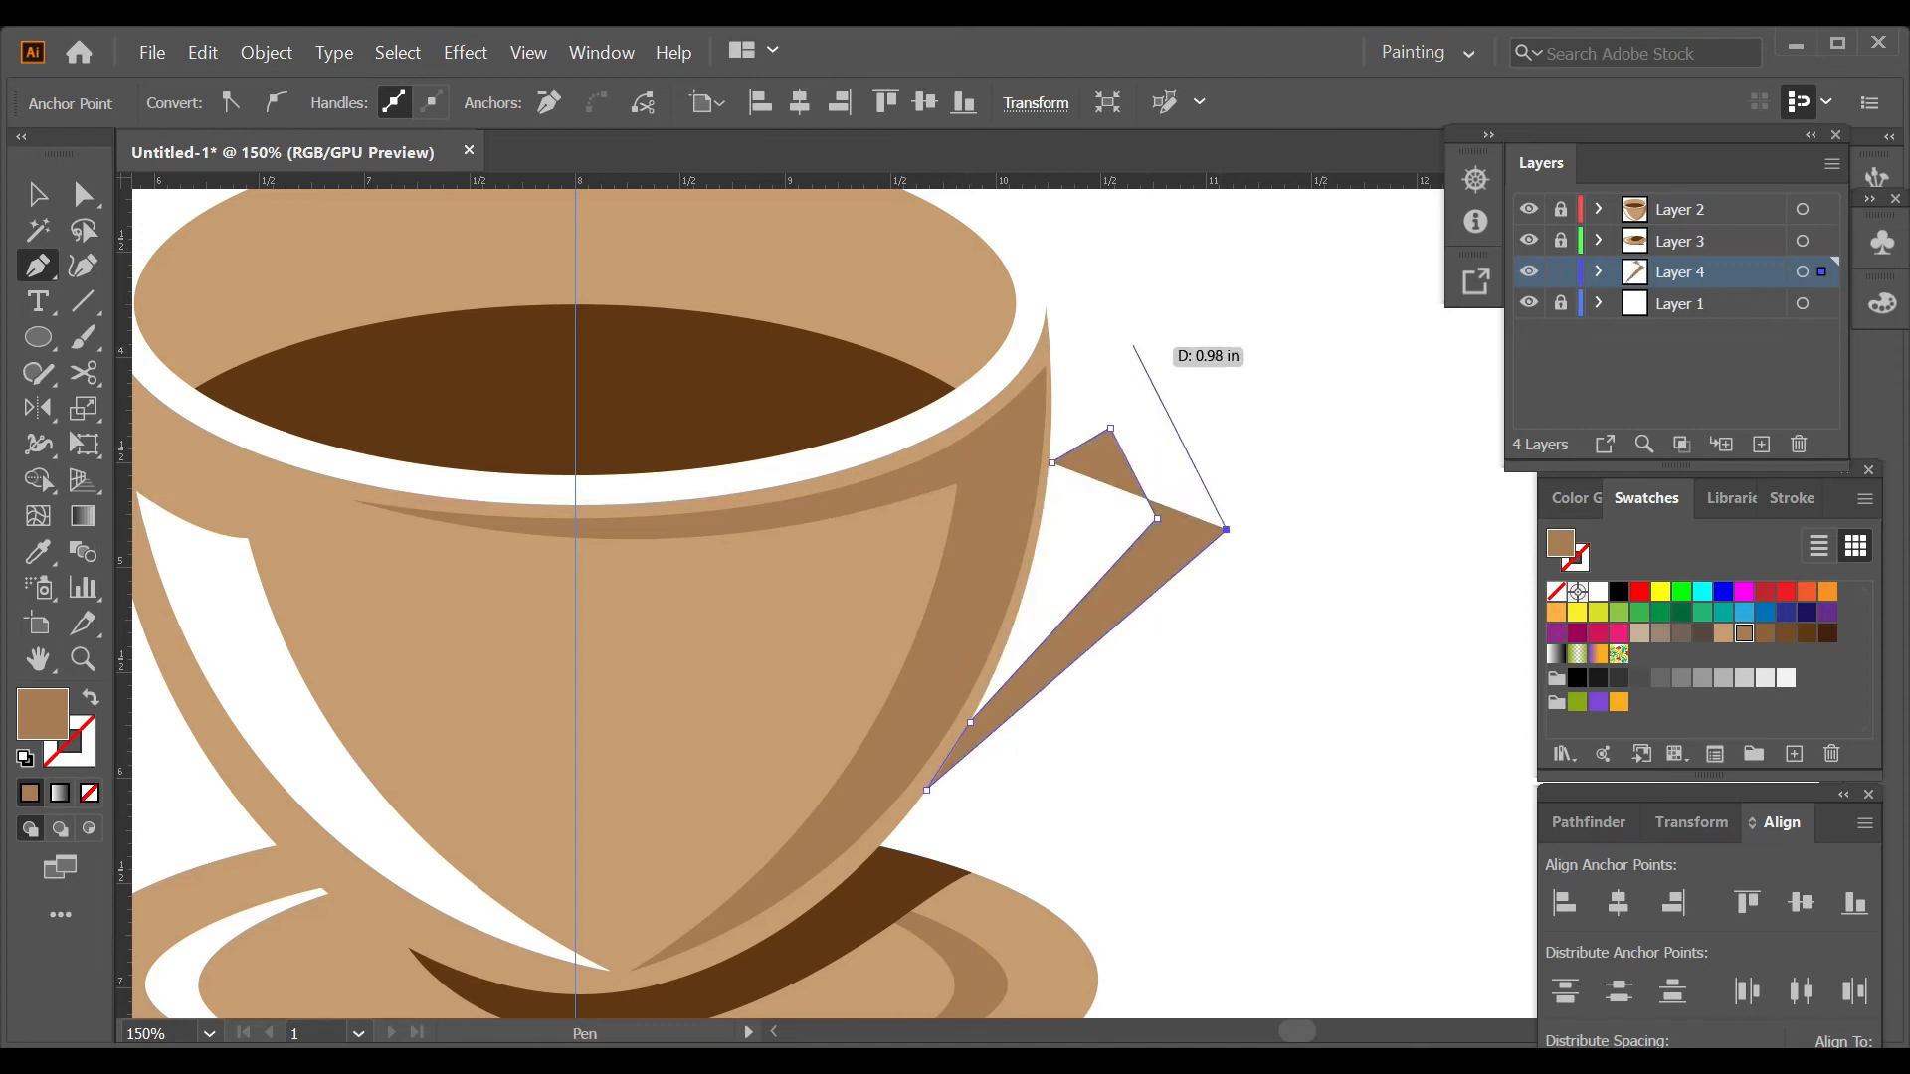
{"action": "left_click", "coordinate": [1133, 347]}
{"action": "left_click", "coordinate": [1052, 390]}
{"action": "left_click", "coordinate": [1030, 474]}
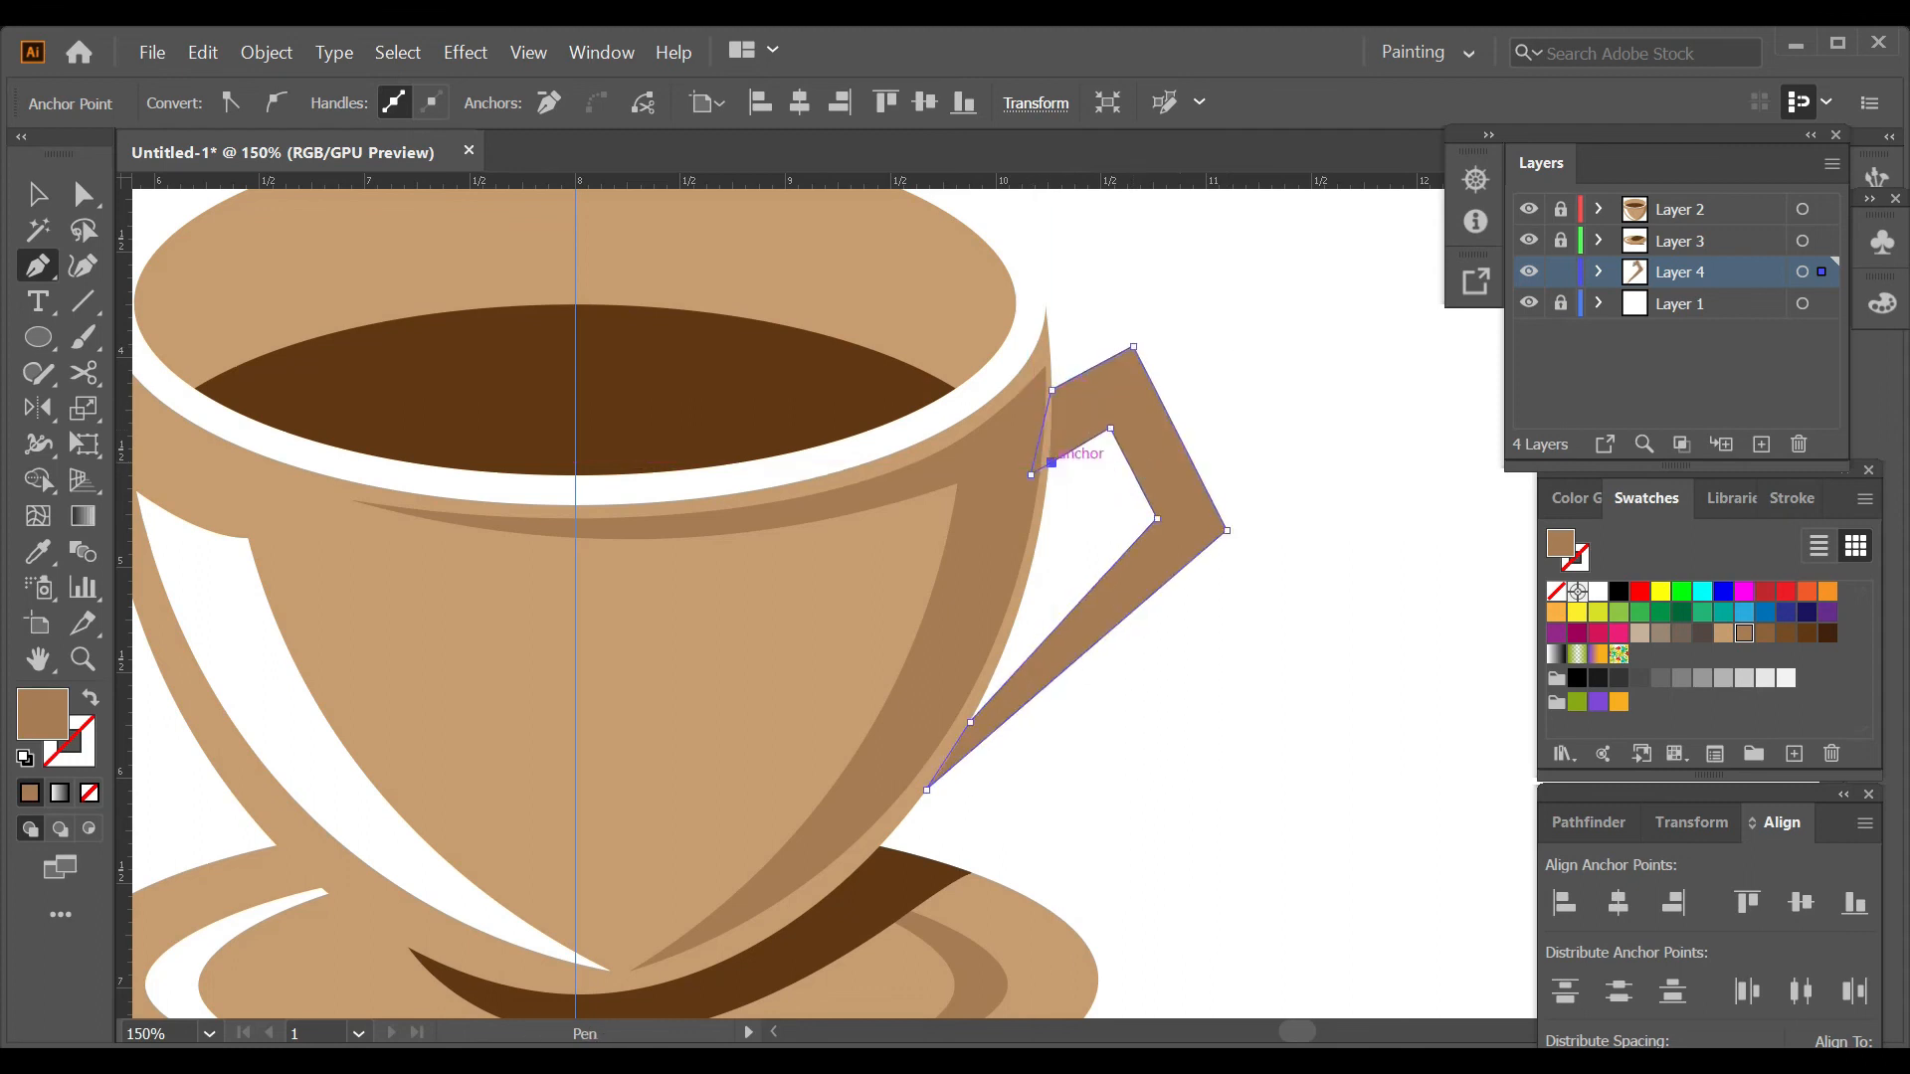
Round the inner and outer bend corners of the handle shape.
{"action": "key", "text": "a"}
{"action": "left_click_drag", "start_coordinate": [1088, 323], "coordinate": [1258, 595]}
{"action": "left_click_drag", "start_coordinate": [1106, 444], "coordinate": [1094, 481]}
{"action": "left_click", "coordinate": [1268, 459]}
{"action": "scroll", "coordinate": [1268, 459], "scroll_direction": "down", "scroll_amount": 2}
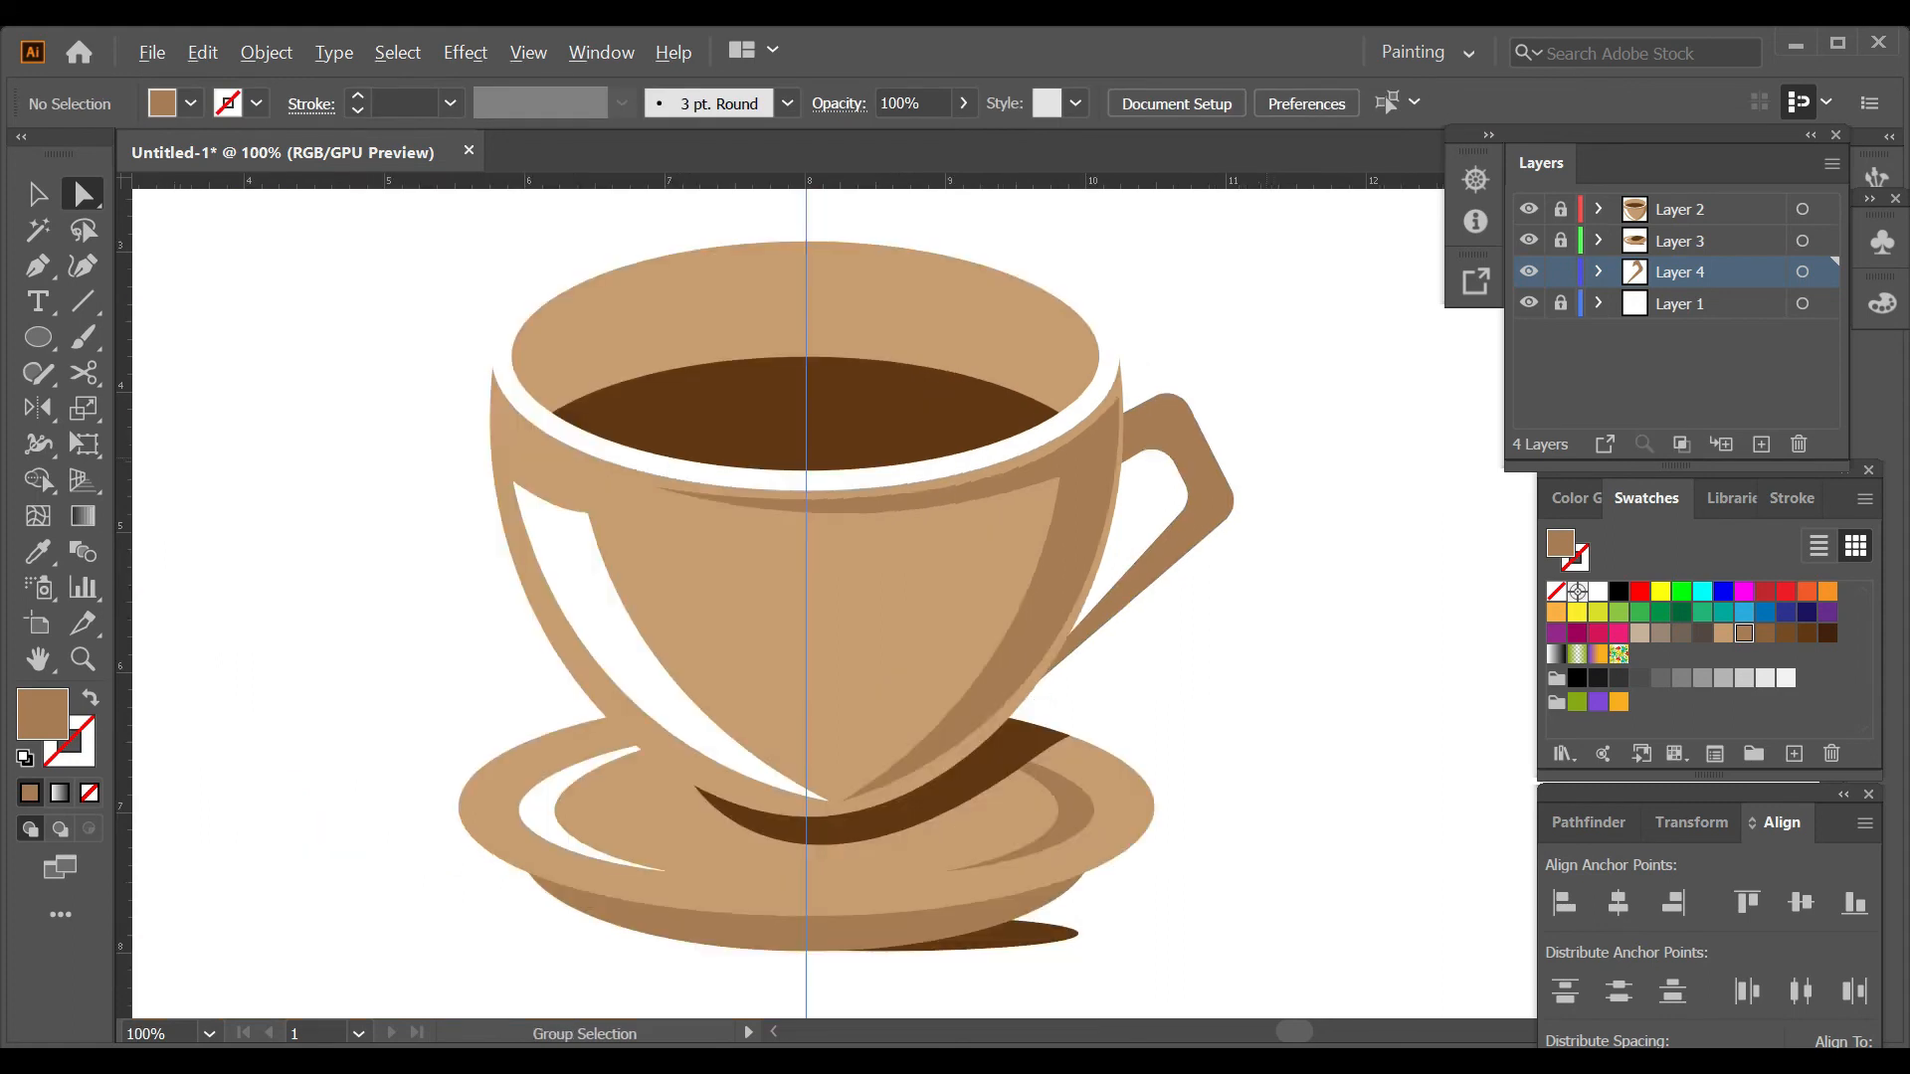
Duplicate the handle slightly down and toward the cup, and fill the copy with the cup's light tan.
{"action": "scroll", "coordinate": [1304, 468], "scroll_direction": "up", "scroll_amount": 1}
{"action": "key", "text": "v"}
{"action": "left_click", "coordinate": [1194, 465]}
{"action": "left_click_drag", "start_coordinate": [1194, 466], "coordinate": [1171, 499]}
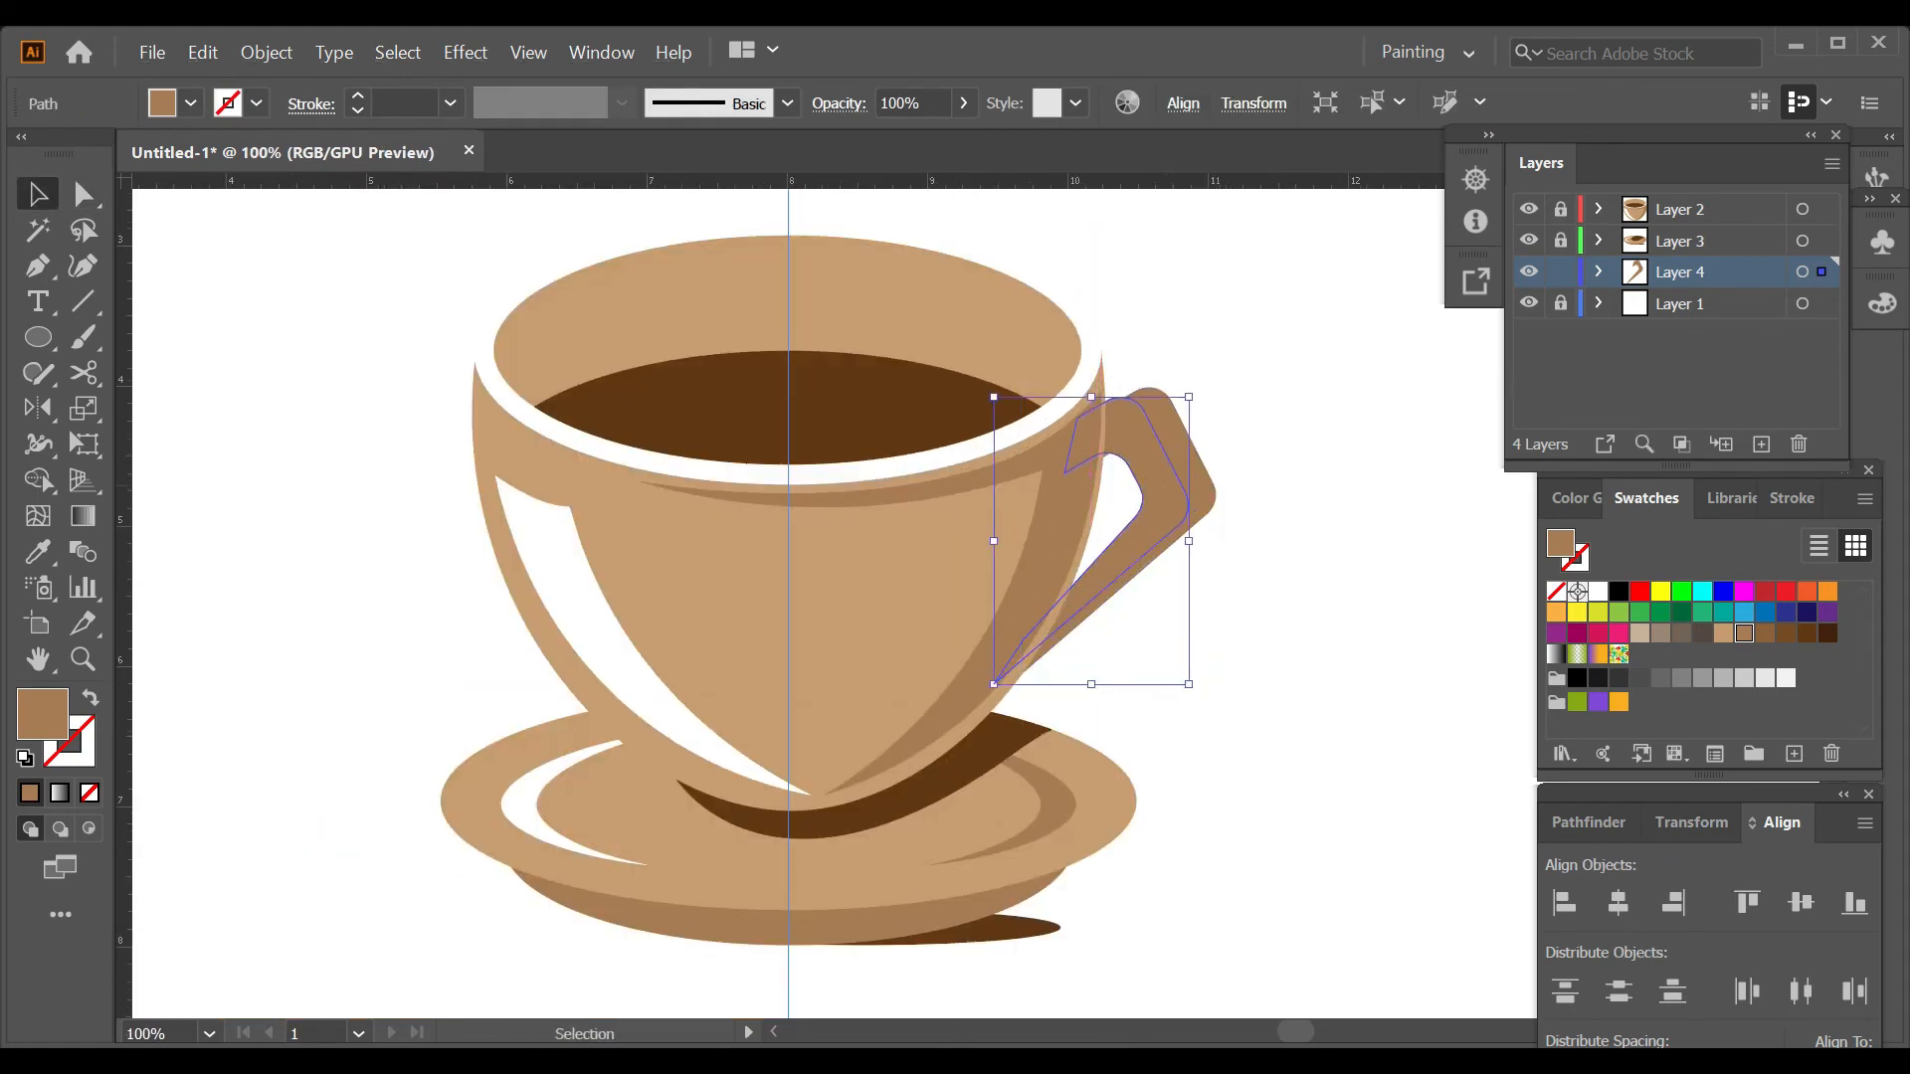
{"action": "key", "text": "i"}
{"action": "left_click", "coordinate": [979, 527]}
{"action": "key", "text": "ctrl+shift+a"}
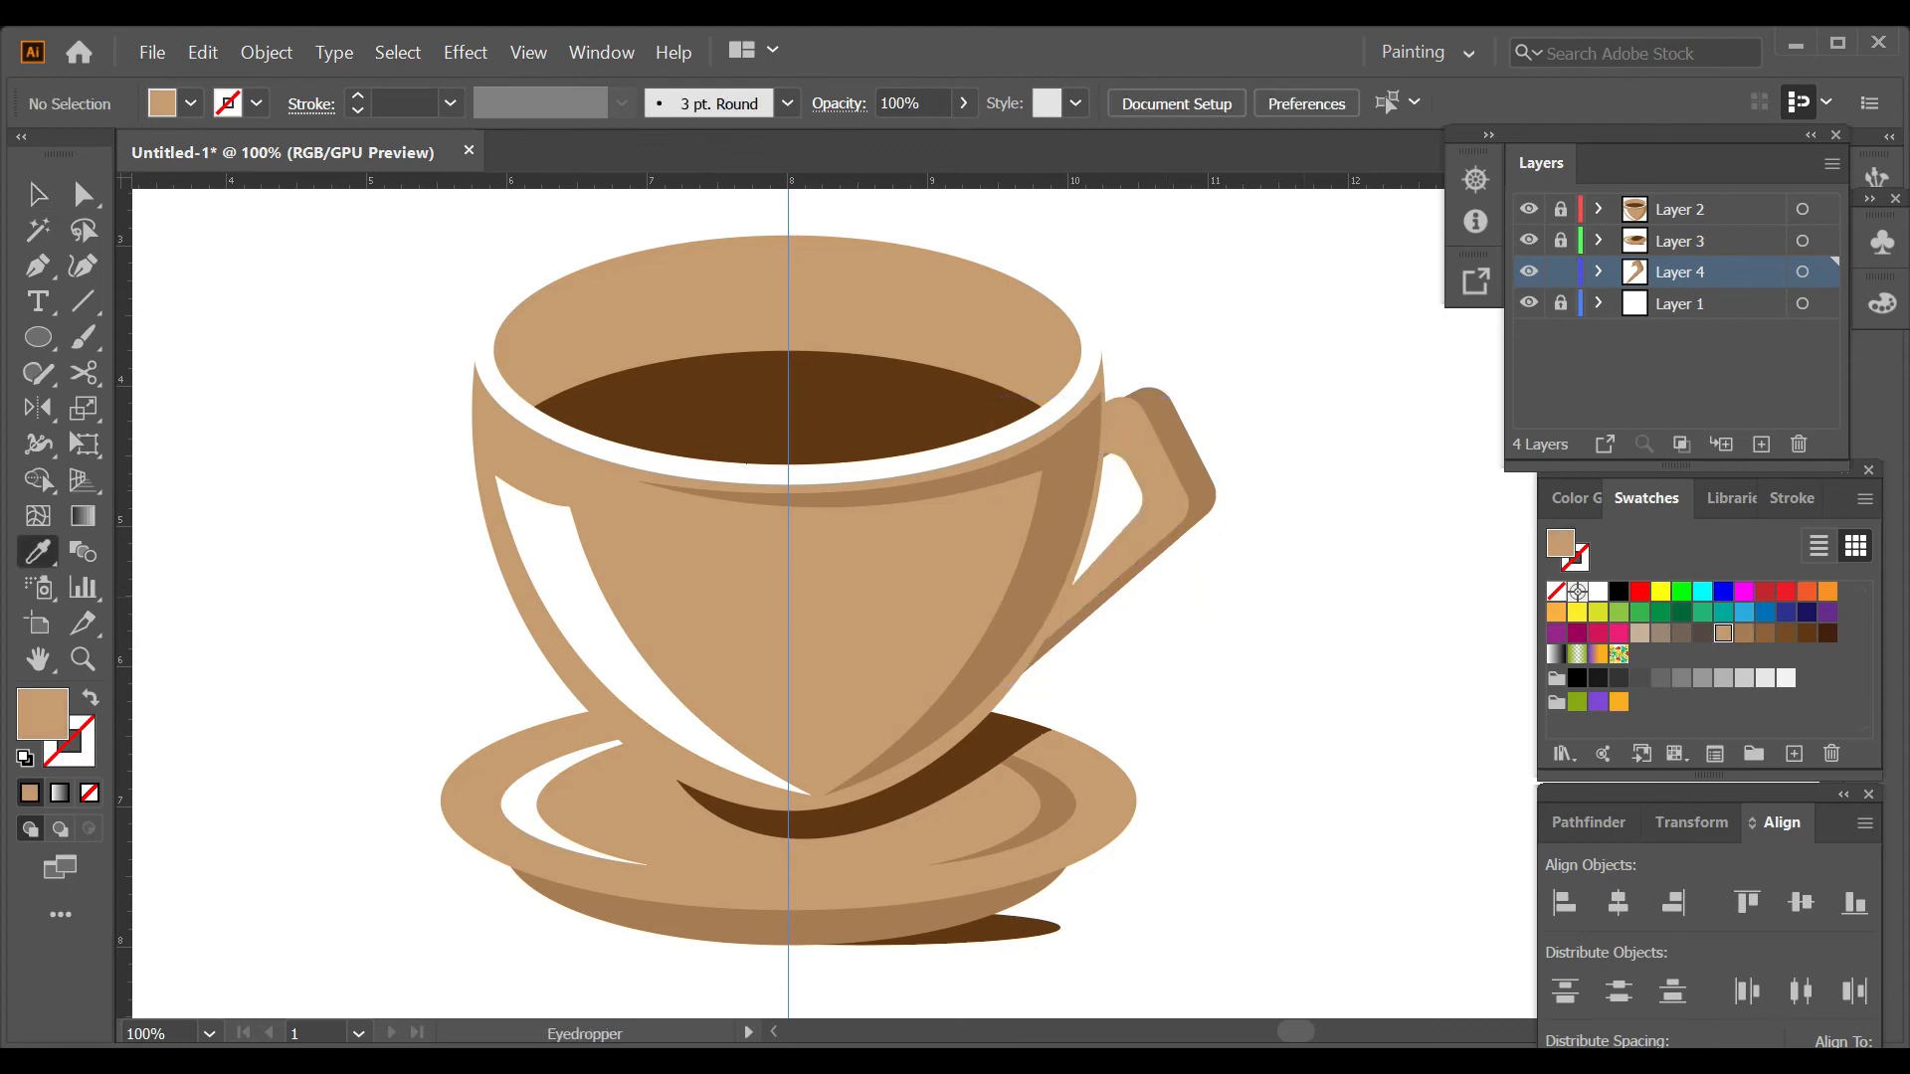
Select both handle shapes and rework their overlapping regions near the cup with the Shape Builder tool.
{"action": "key", "text": "v"}
{"action": "left_click", "coordinate": [1162, 497]}
{"action": "left_click", "coordinate": [1192, 467], "text": "shift"}
{"action": "key", "text": "shift+m"}
{"action": "scroll", "coordinate": [1217, 455], "scroll_direction": "up", "scroll_amount": 2}
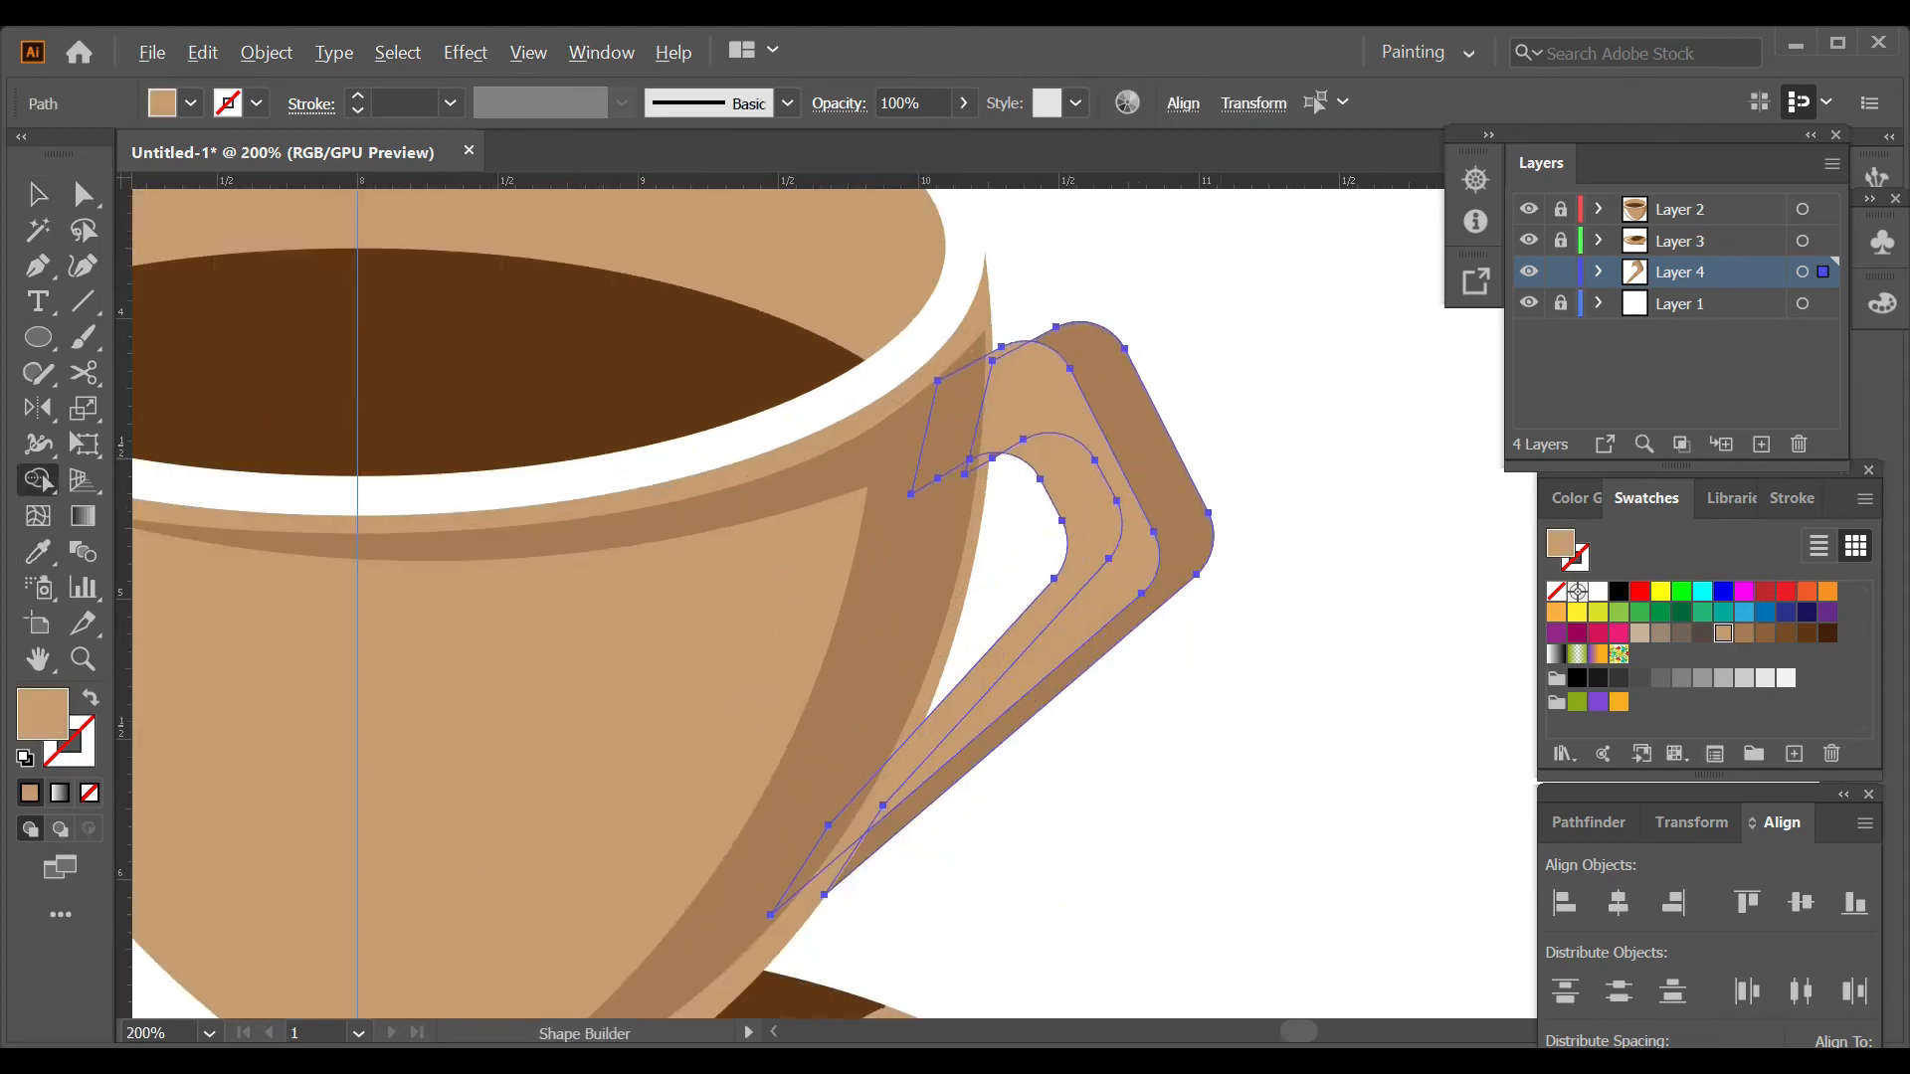
{"action": "left_click", "coordinate": [955, 428], "text": "alt"}
{"action": "left_click", "coordinate": [1035, 398]}
{"action": "left_click", "coordinate": [978, 464], "text": "alt"}
{"action": "left_click", "coordinate": [1325, 530], "text": "ctrl"}
{"action": "scroll", "coordinate": [1325, 529], "scroll_direction": "down", "scroll_amount": 3}
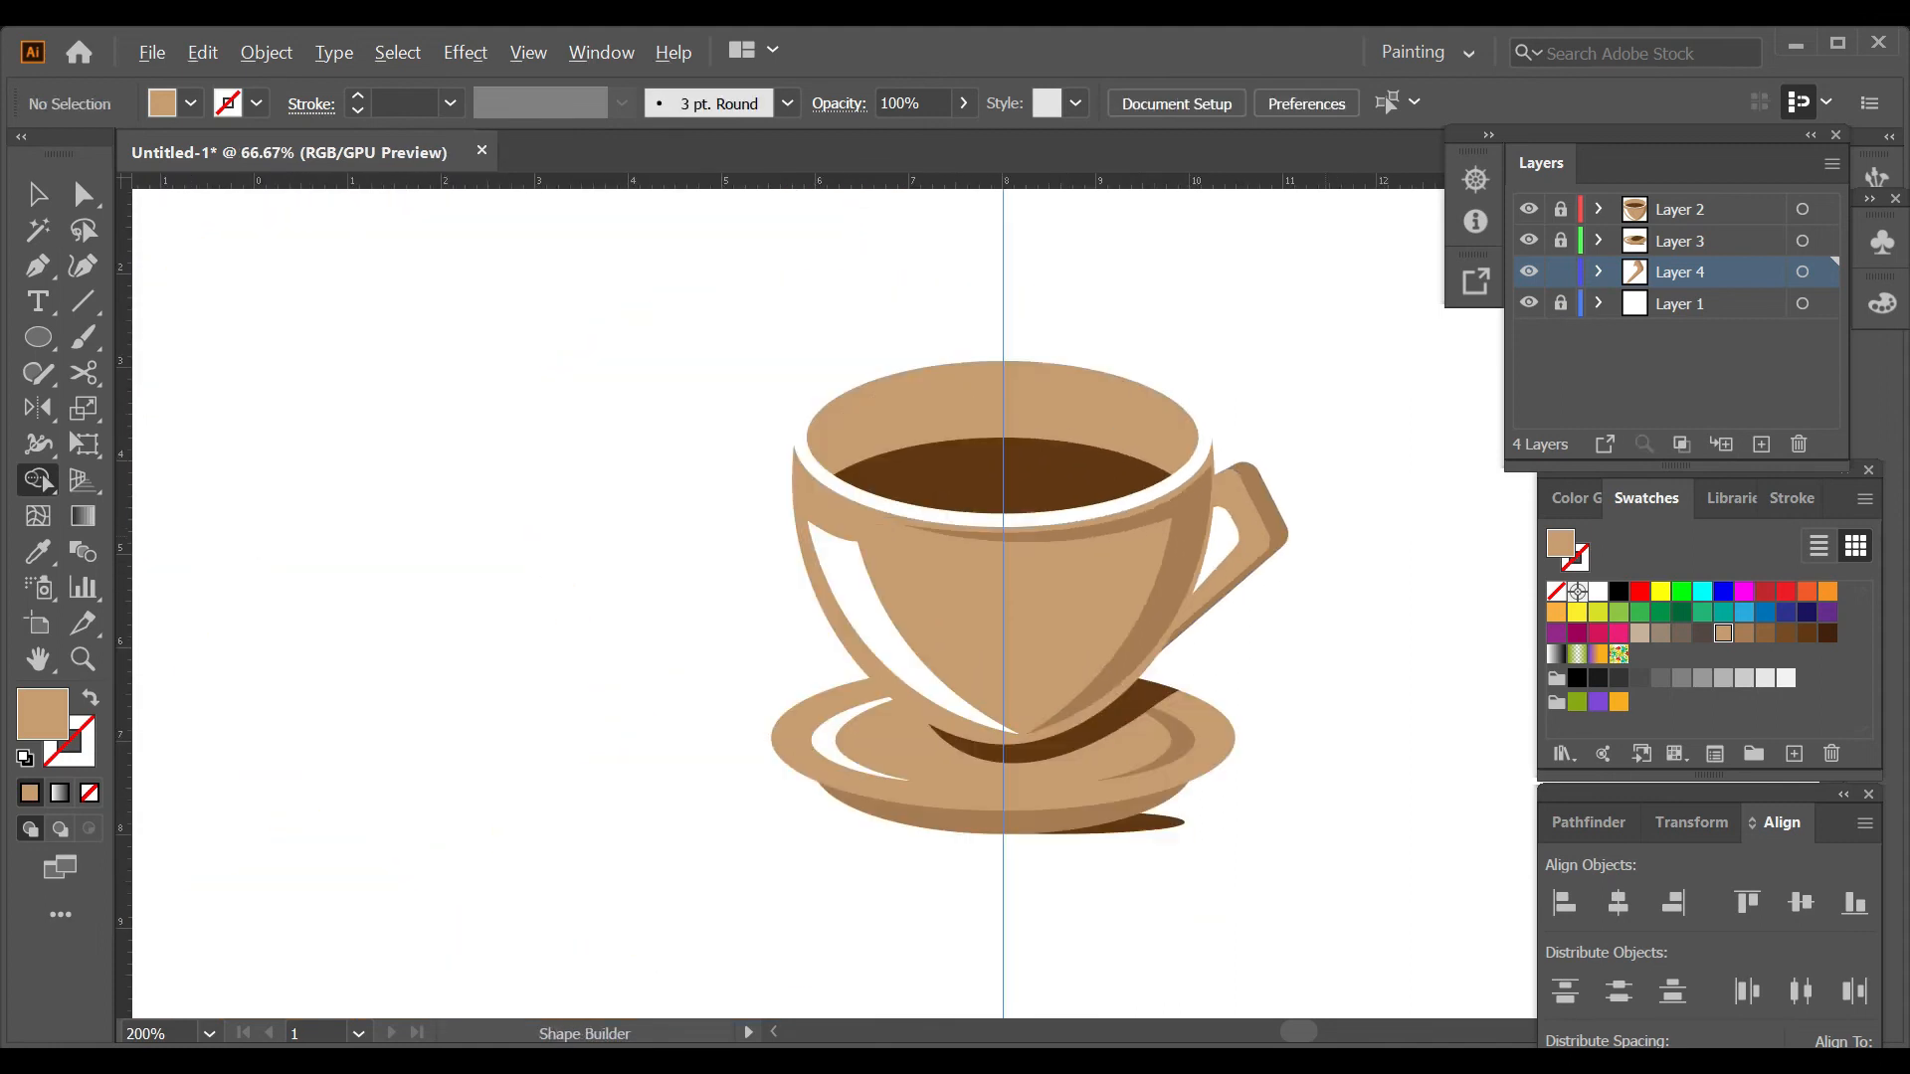
Lock the handle's Layer 4 and add a new layer above Layer 1.
{"action": "scroll", "coordinate": [1325, 529], "scroll_direction": "up", "scroll_amount": 2}
{"action": "scroll", "coordinate": [1325, 530], "scroll_direction": "down", "scroll_amount": 1}
{"action": "scroll", "coordinate": [1325, 530], "scroll_direction": "right", "scroll_amount": 5}
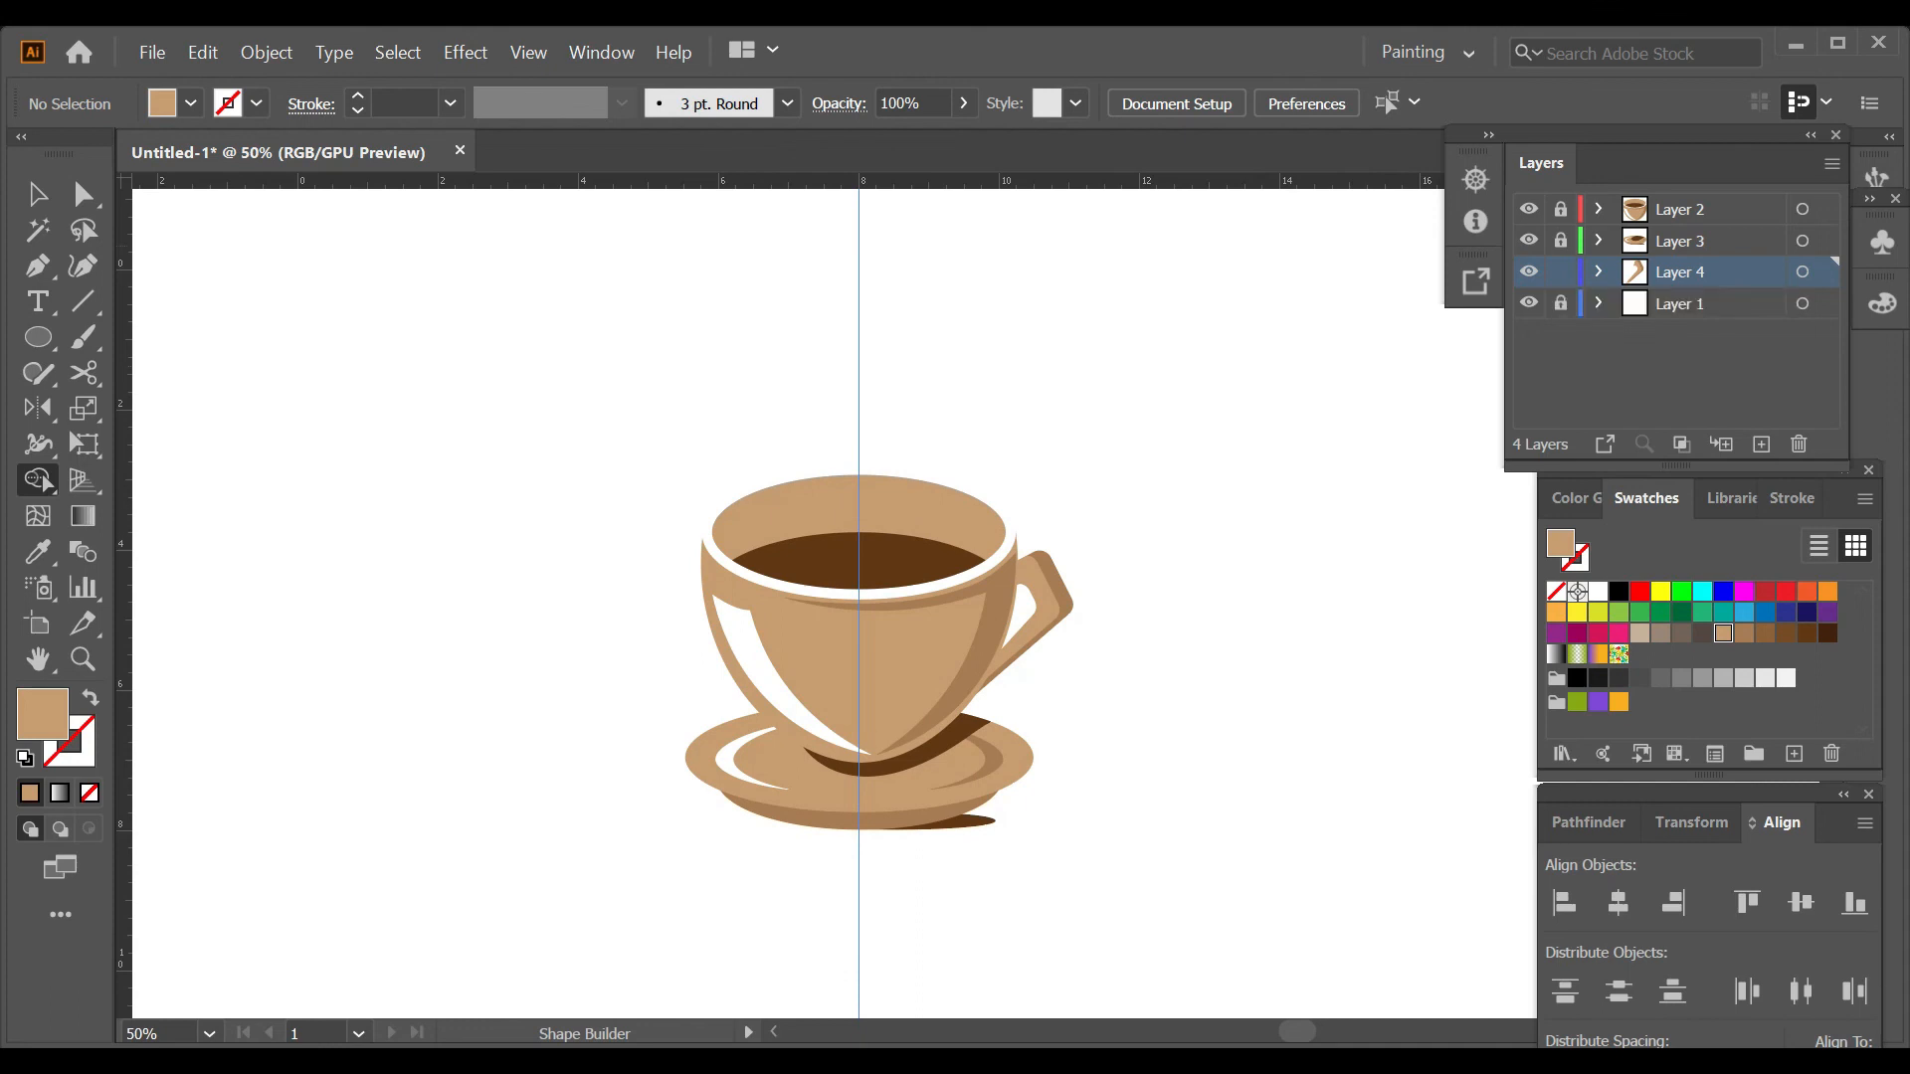
{"action": "left_click", "coordinate": [1693, 304]}
{"action": "left_click", "coordinate": [1761, 445]}
Draw an orange circle behind the cup, centre it horizontally on the artboard and enlarge it to about 5.8 in across.
{"action": "left_click", "coordinate": [1828, 592]}
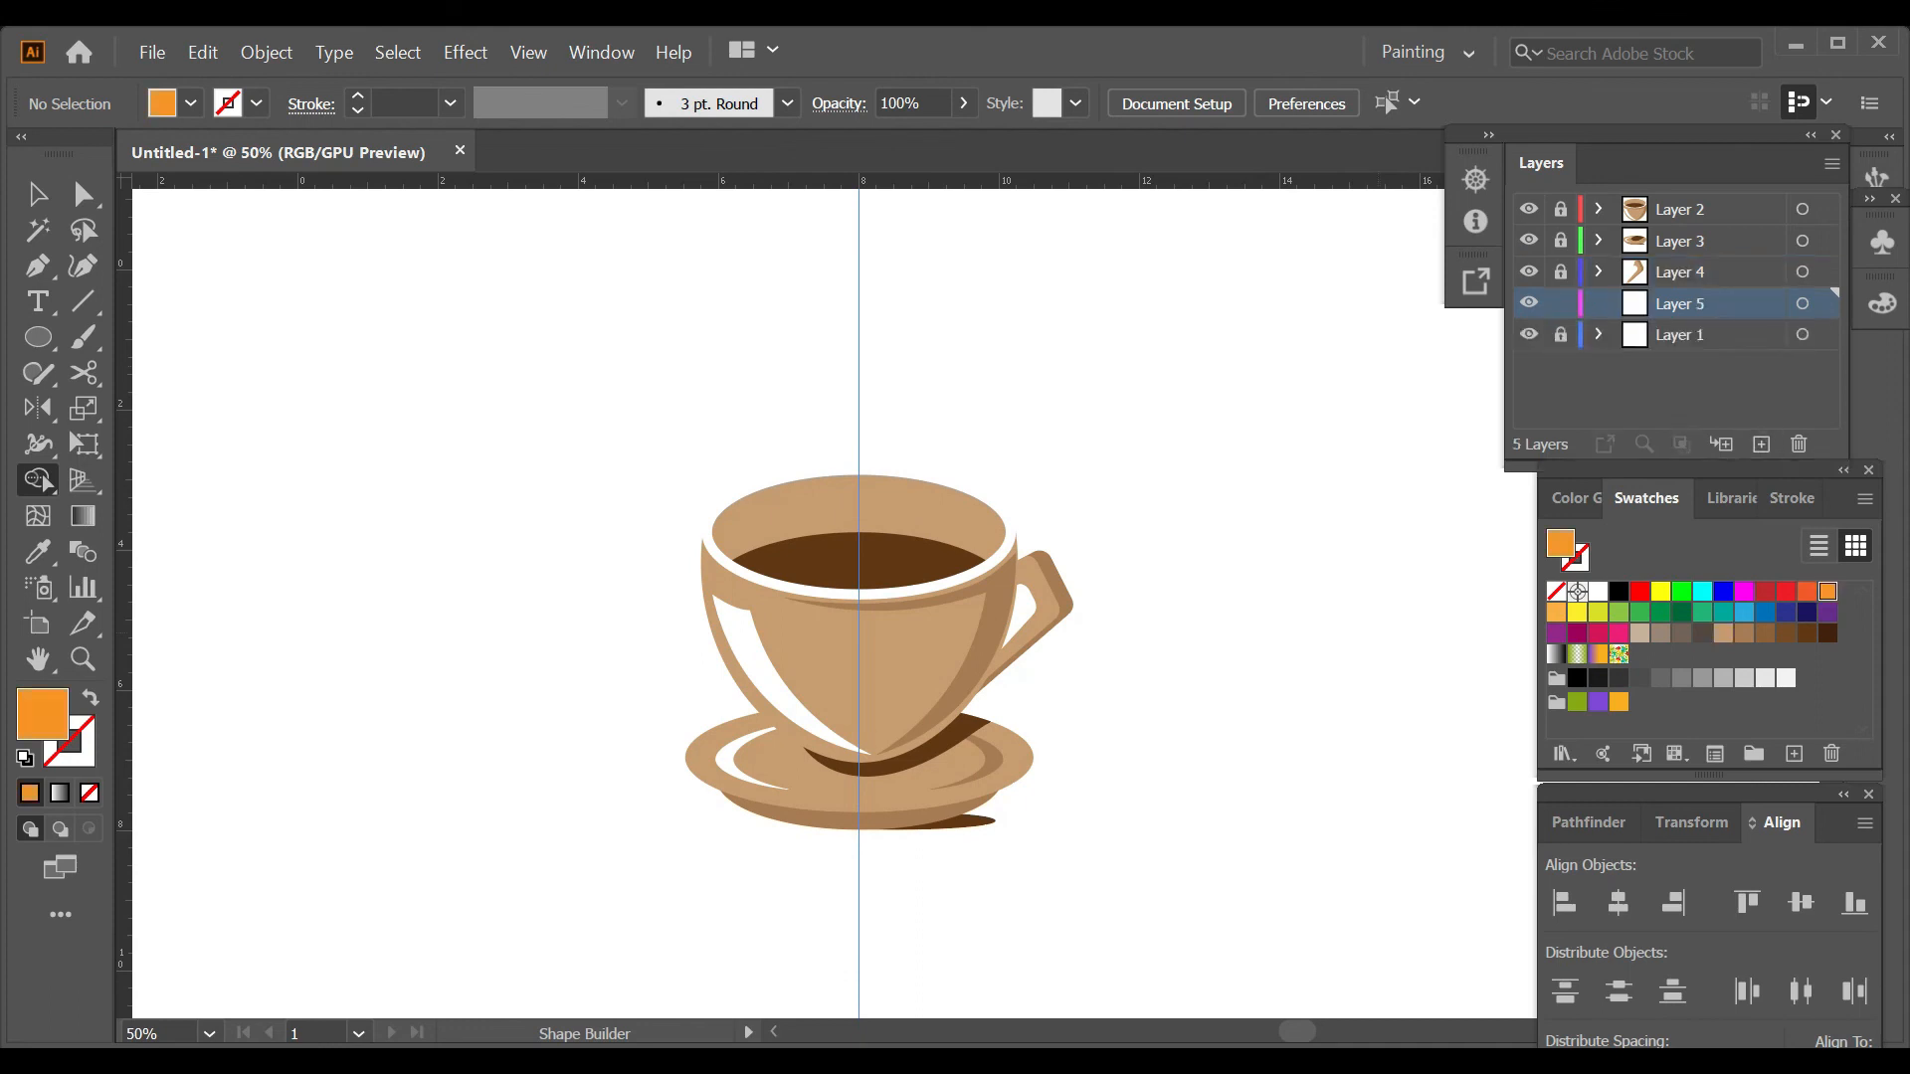
{"action": "key", "text": "l"}
{"action": "left_click", "coordinate": [1723, 634]}
{"action": "mouse_move", "coordinate": [639, 390]}
{"action": "left_mouse_down"}
{"action": "mouse_move", "coordinate": [980, 597]}
{"action": "mouse_move", "coordinate": [953, 623]}
{"action": "left_mouse_up"}
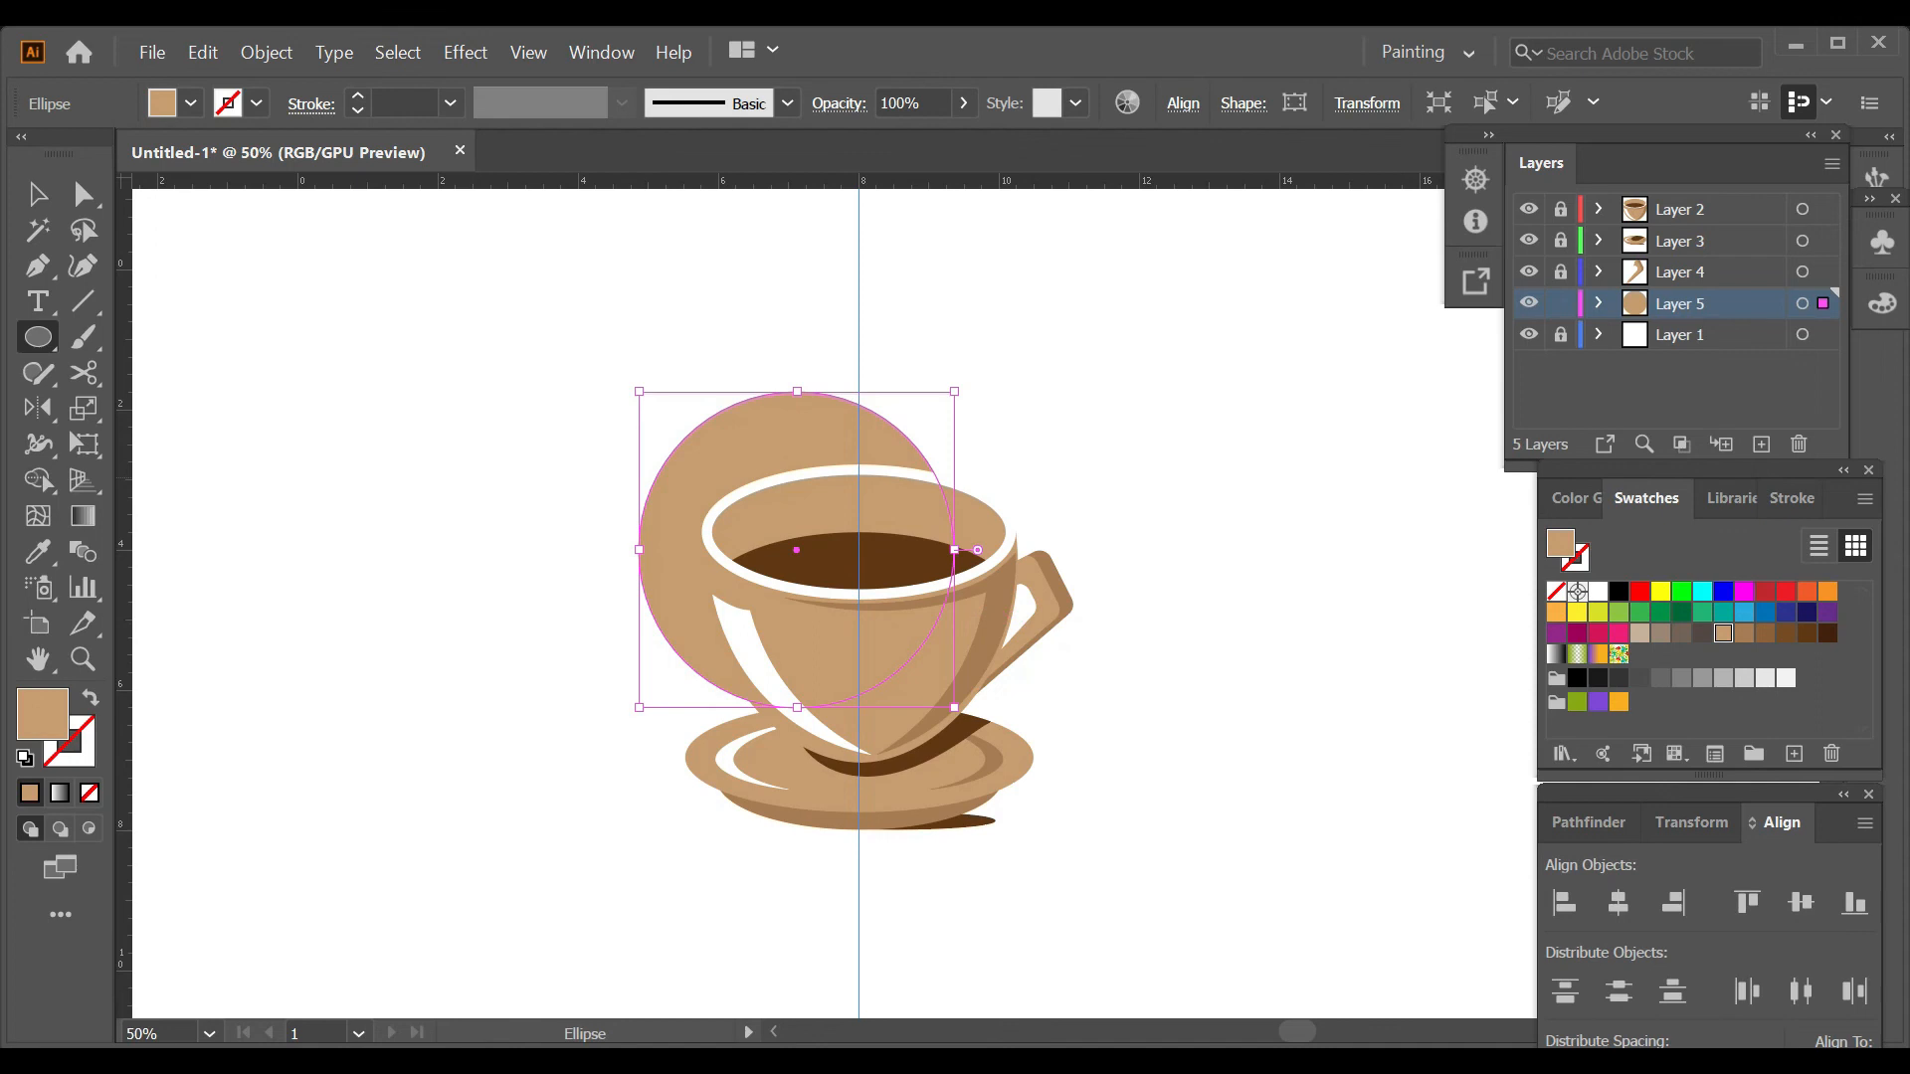
{"action": "left_click", "coordinate": [1618, 903]}
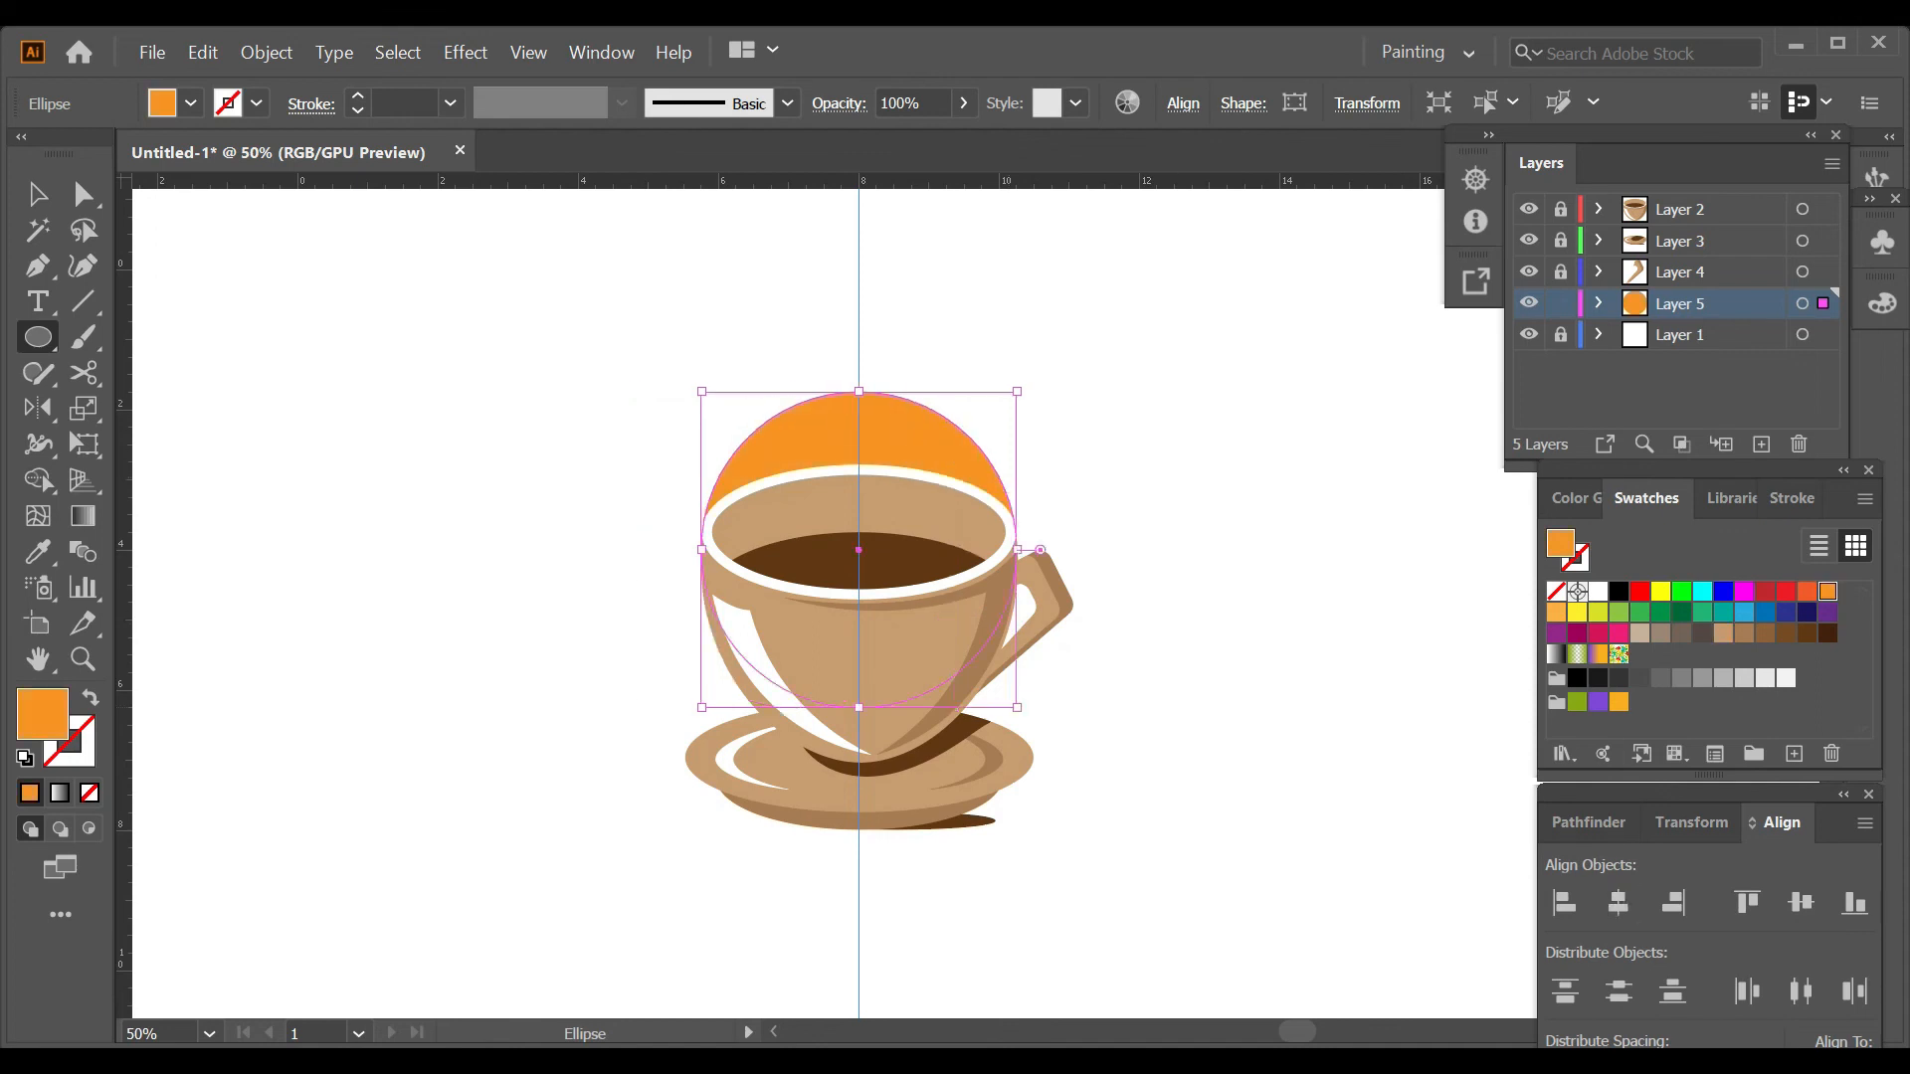
{"action": "left_click_drag", "start_coordinate": [859, 391], "coordinate": [861, 302]}
{"action": "left_click", "coordinate": [1263, 452], "text": "ctrl"}
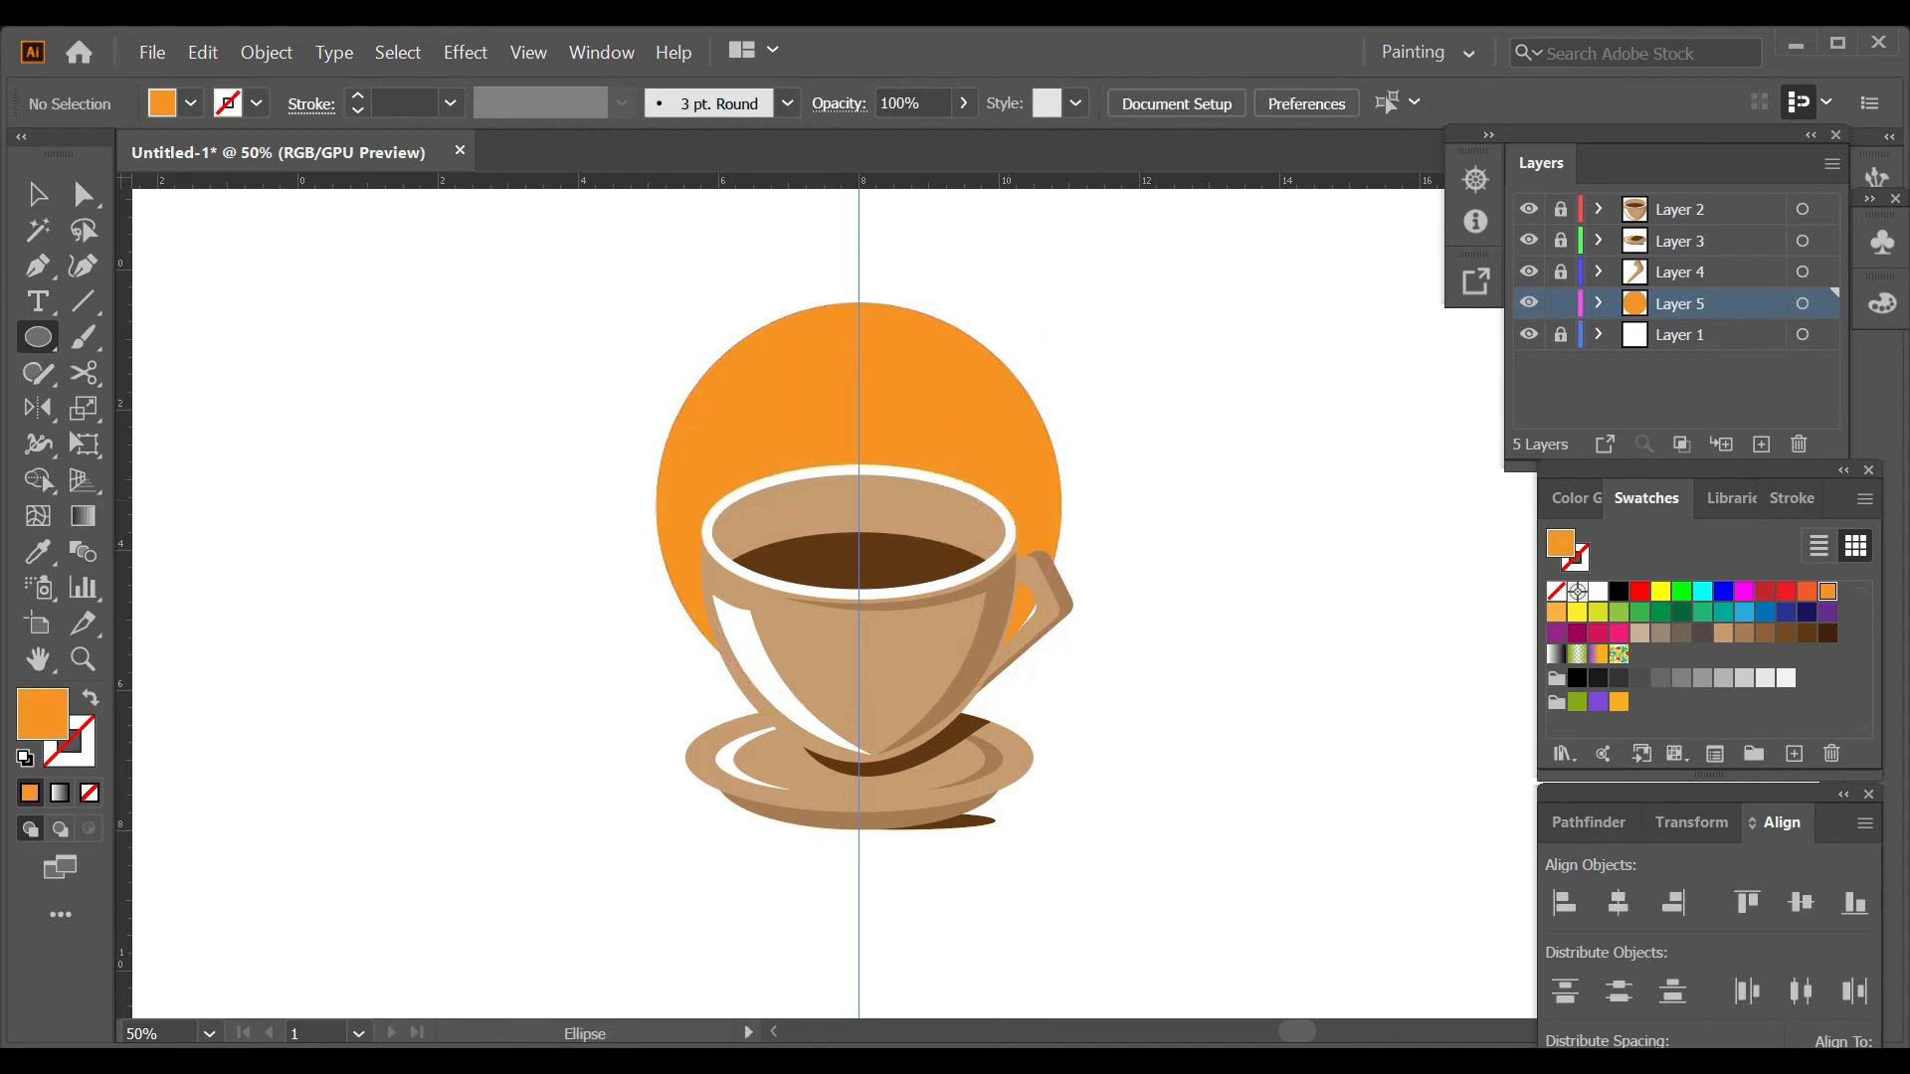
Show the artboard edges, unlock Layers 2 to 4, and group the circle, cup, saucer and handle together.
{"action": "scroll", "coordinate": [1263, 453], "scroll_direction": "down", "scroll_amount": 2}
{"action": "scroll", "coordinate": [1263, 478], "scroll_direction": "up", "scroll_amount": 2}
{"action": "key", "text": "ctrl+shift+h"}
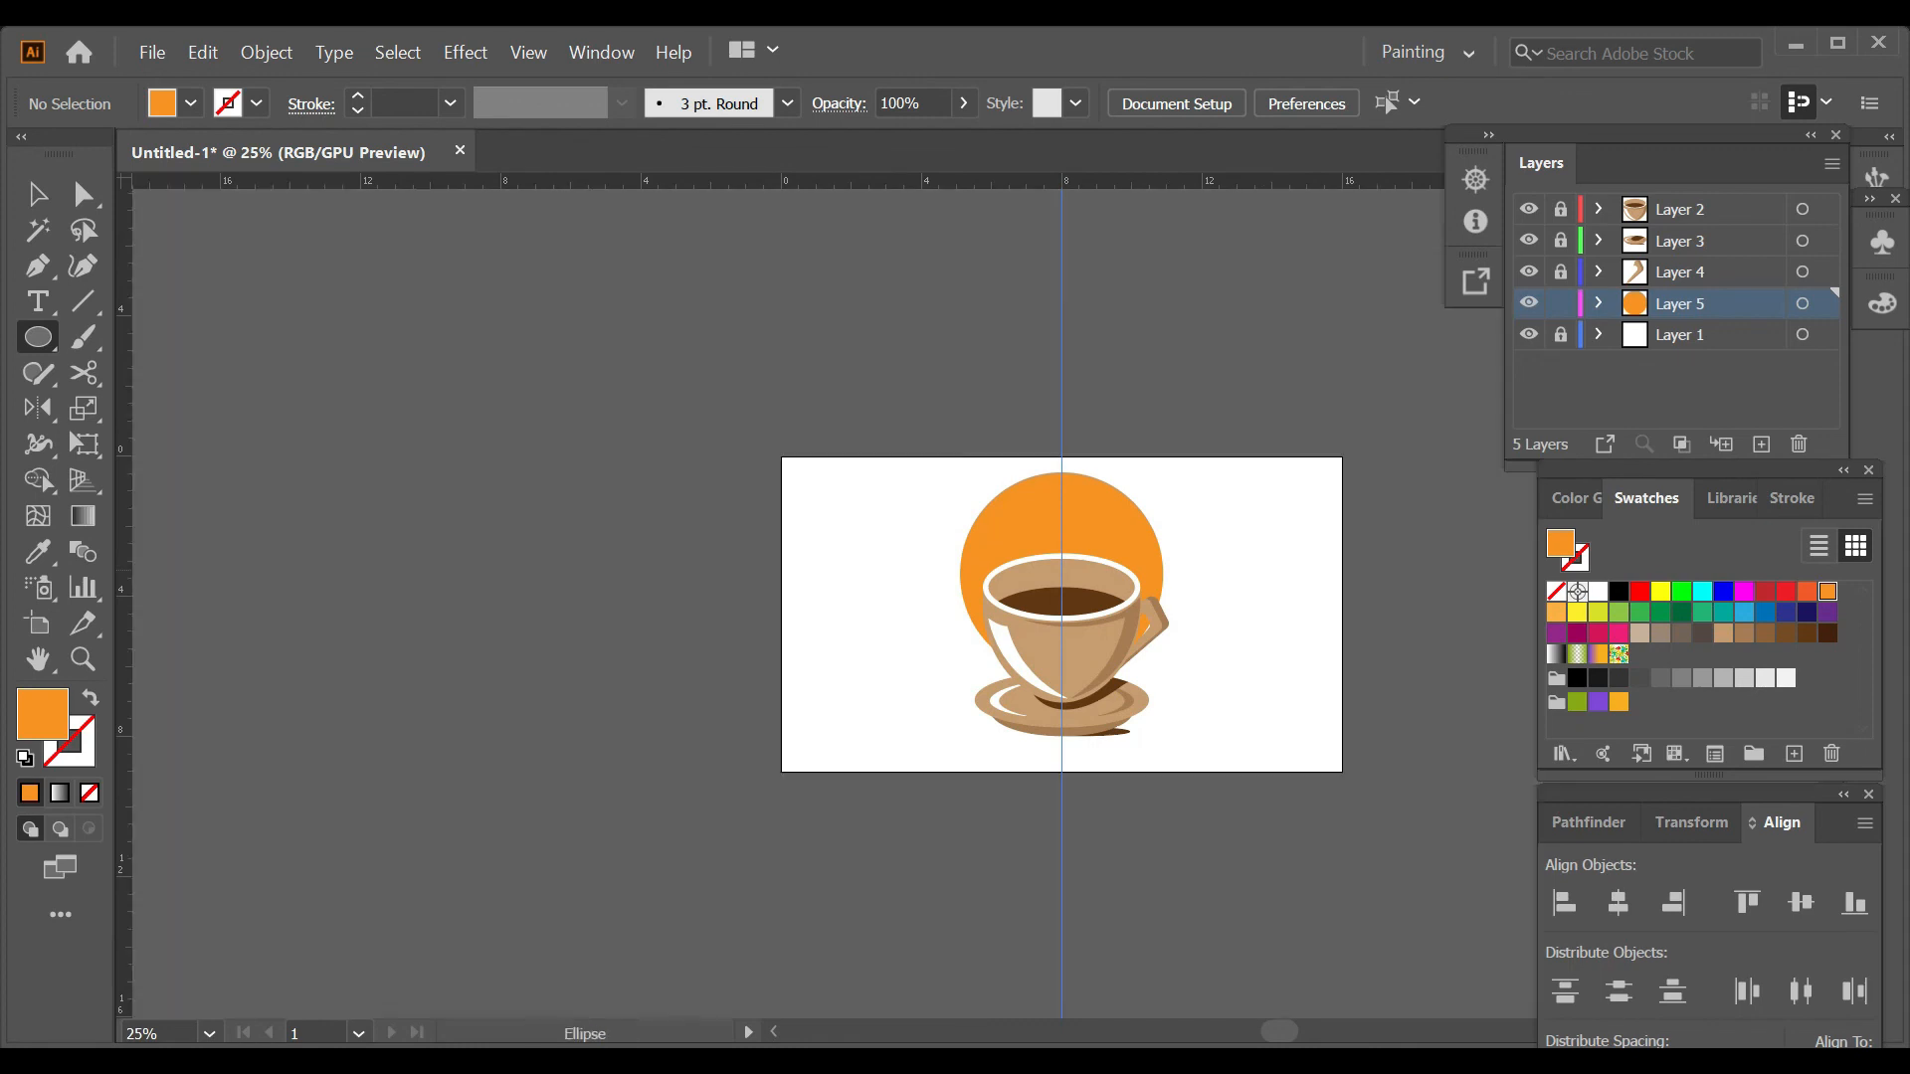
{"action": "key", "text": "v"}
{"action": "left_click", "coordinate": [1560, 271]}
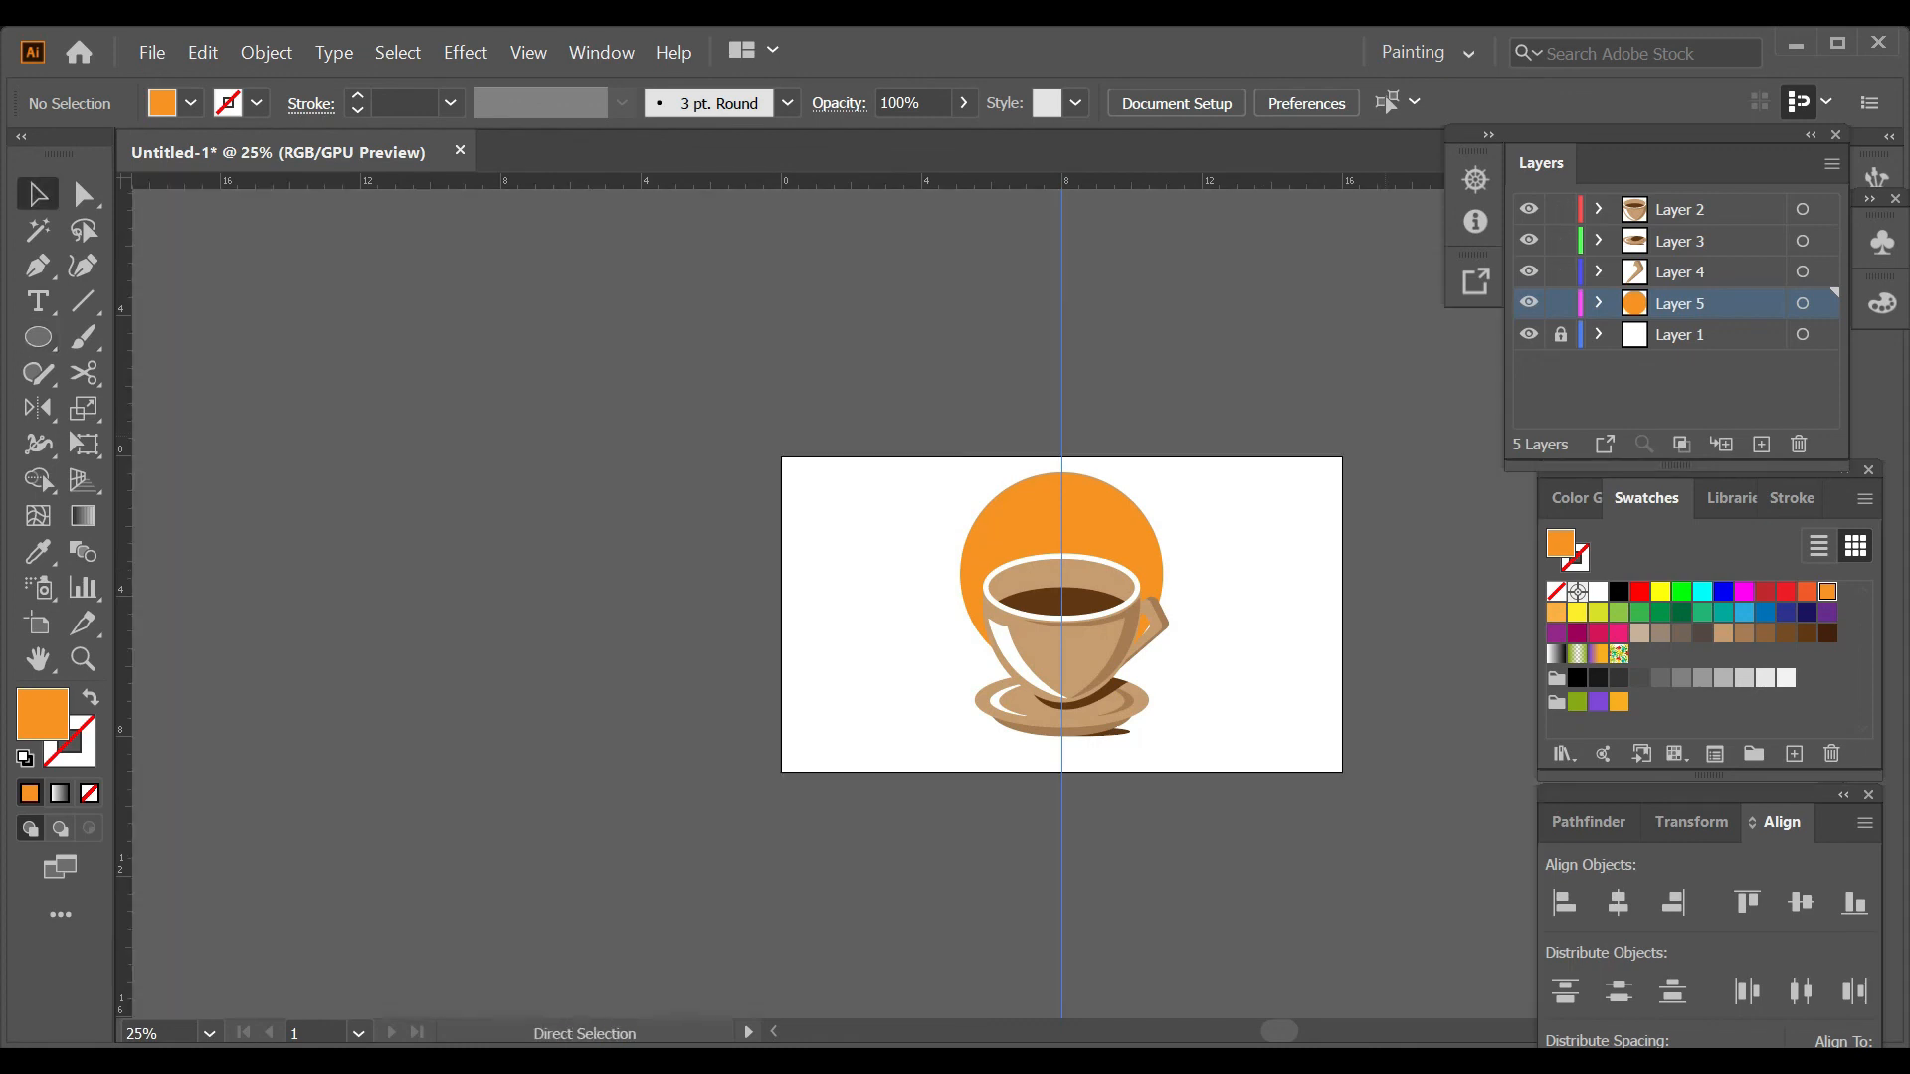
{"action": "key", "text": "ctrl+a"}
{"action": "right_click", "coordinate": [1100, 584]}
{"action": "left_click", "coordinate": [1144, 744]}
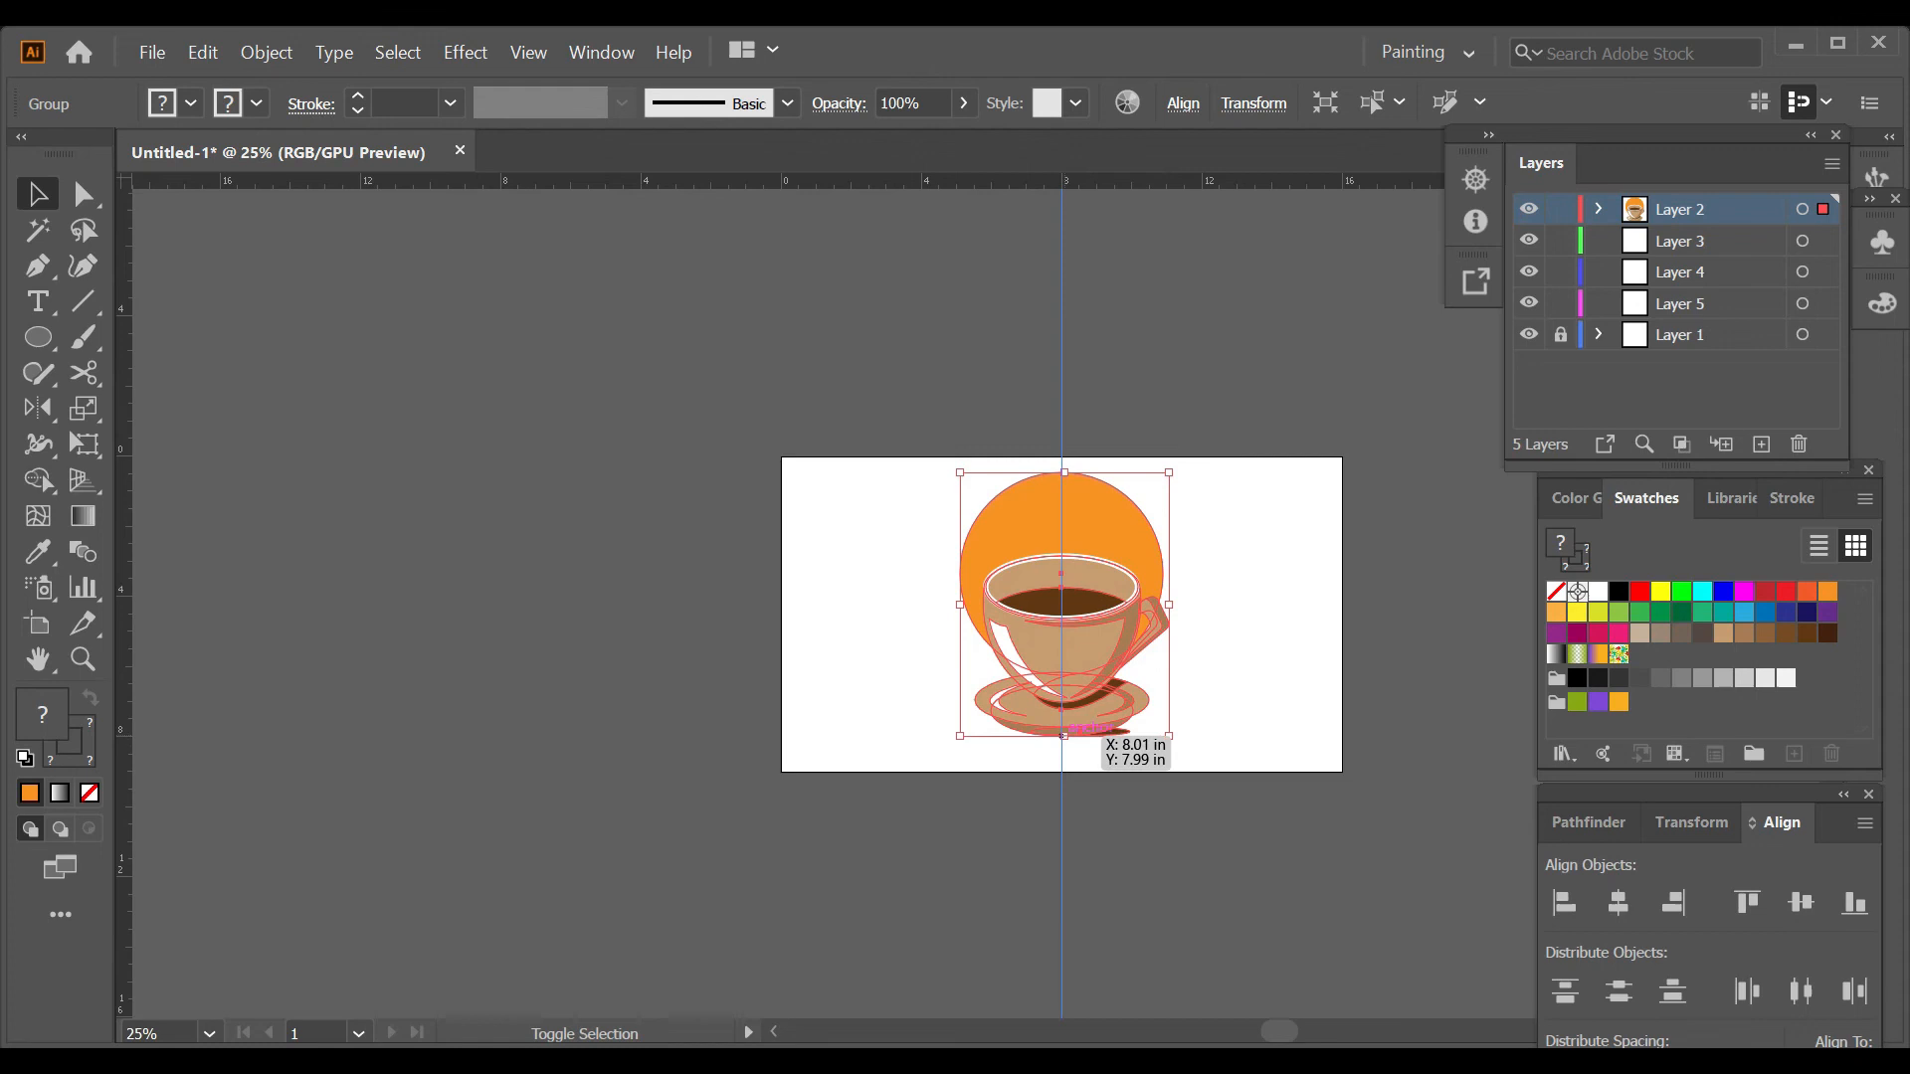
Scale the grouped artwork down to about 4 in wide and centre it horizontally on the artboard.
{"action": "left_click_drag", "start_coordinate": [1062, 736], "coordinate": [1063, 710]}
{"action": "left_click", "coordinate": [1138, 733]}
{"action": "scroll", "coordinate": [1138, 729], "scroll_direction": "up", "scroll_amount": 3}
{"action": "left_click", "coordinate": [1114, 542]}
{"action": "left_click_drag", "start_coordinate": [941, 795], "coordinate": [942, 754]}
{"action": "left_click", "coordinate": [1618, 902]}
{"action": "left_click", "coordinate": [1243, 677]}
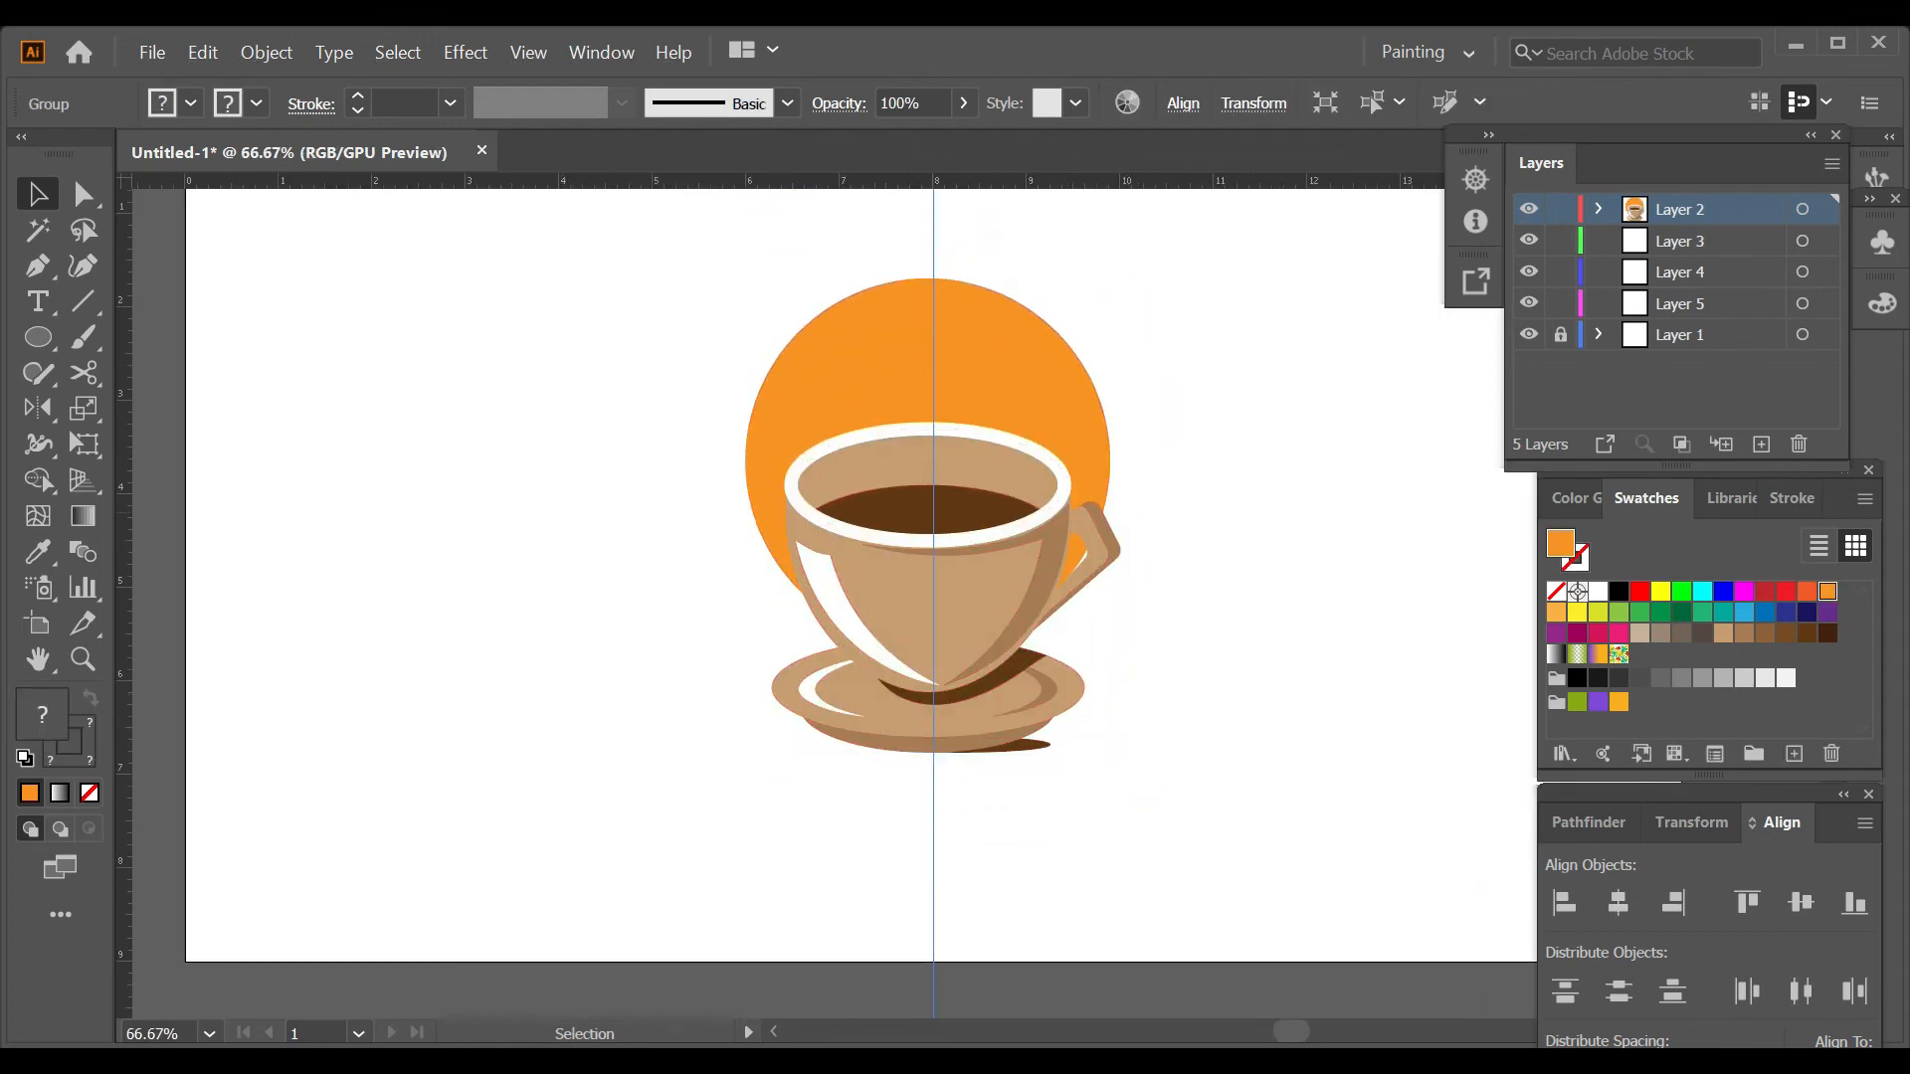
Delete Layer 1 with its artwork, lock the grouped artwork's Layer 2 and make Layer 3 active.
{"action": "left_click", "coordinate": [1713, 335]}
{"action": "left_click", "coordinate": [1798, 445]}
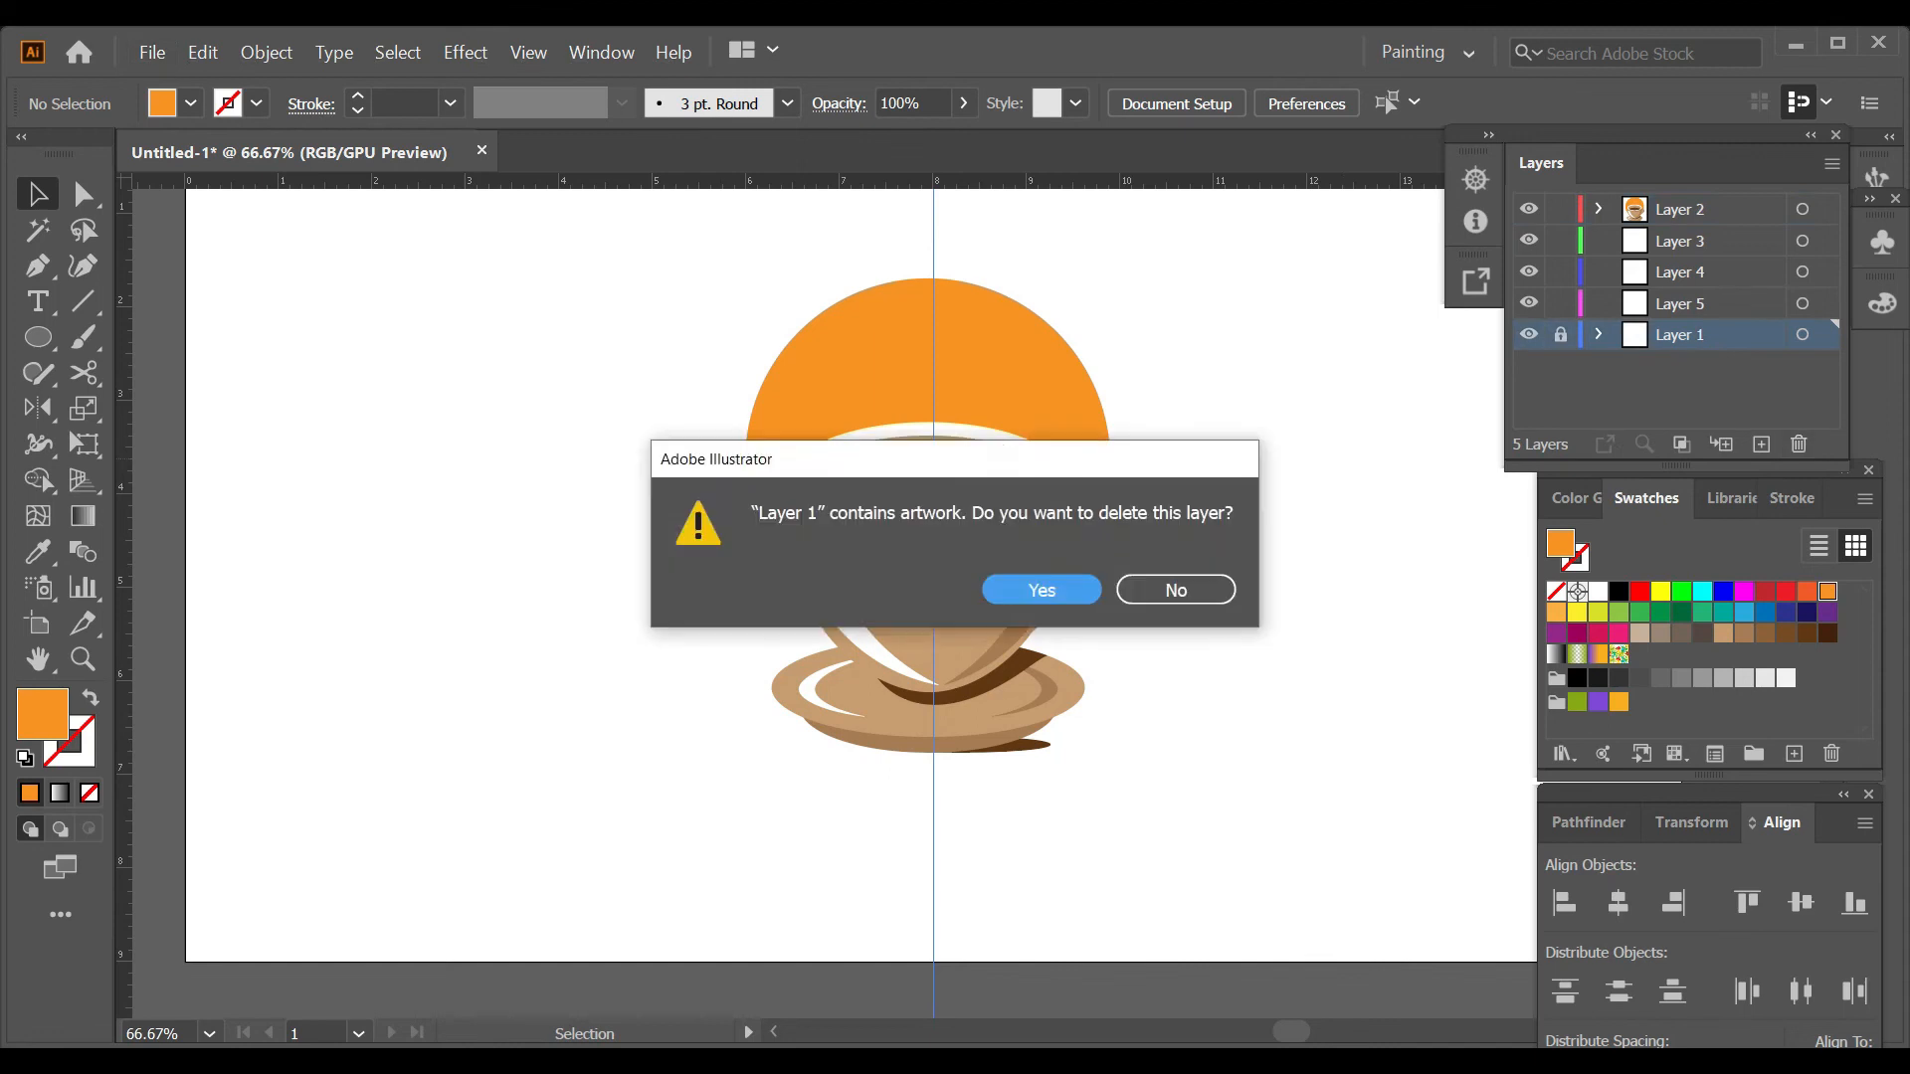
{"action": "left_click", "coordinate": [1042, 590]}
{"action": "left_click", "coordinate": [1713, 240]}
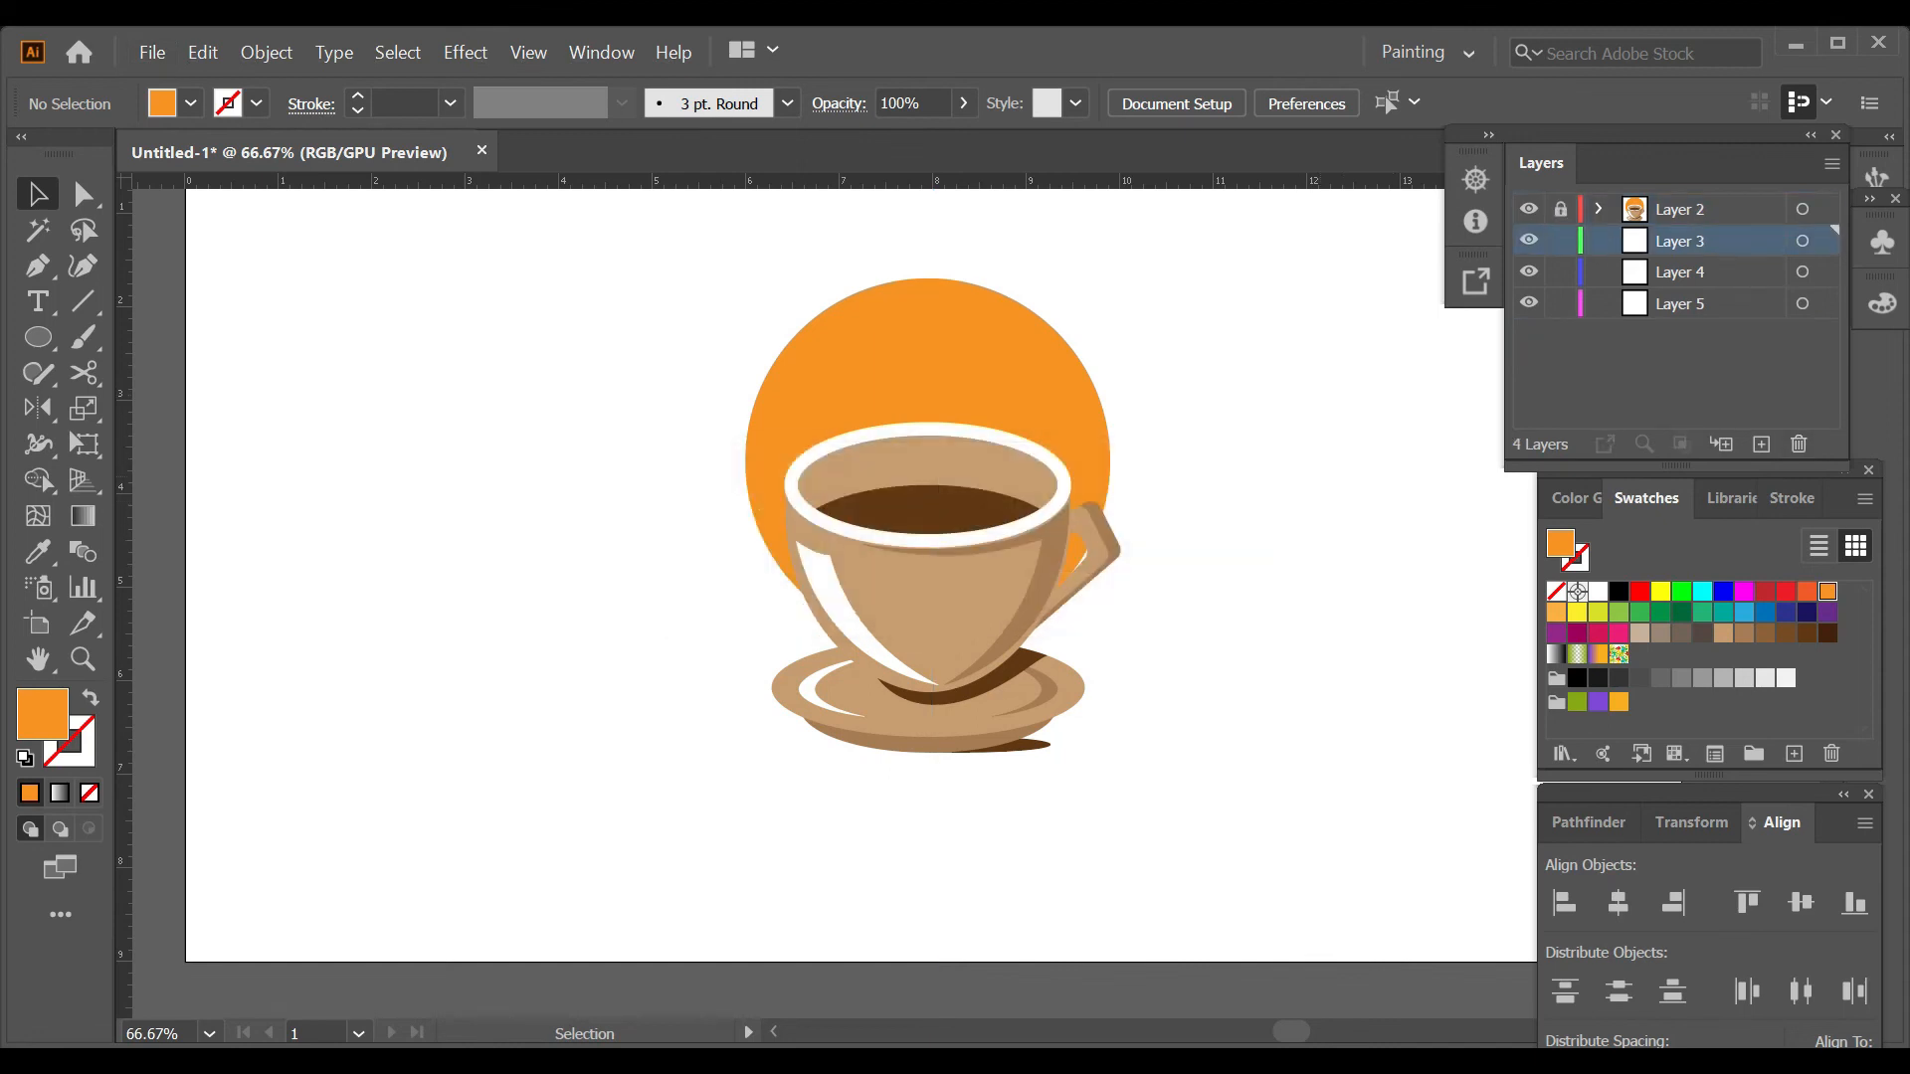
{"action": "scroll", "coordinate": [1404, 475], "scroll_direction": "up", "scroll_amount": 1}
{"action": "scroll", "coordinate": [1404, 476], "scroll_direction": "down", "scroll_amount": 1}
{"action": "scroll", "coordinate": [1404, 476], "scroll_direction": "right", "scroll_amount": 2}
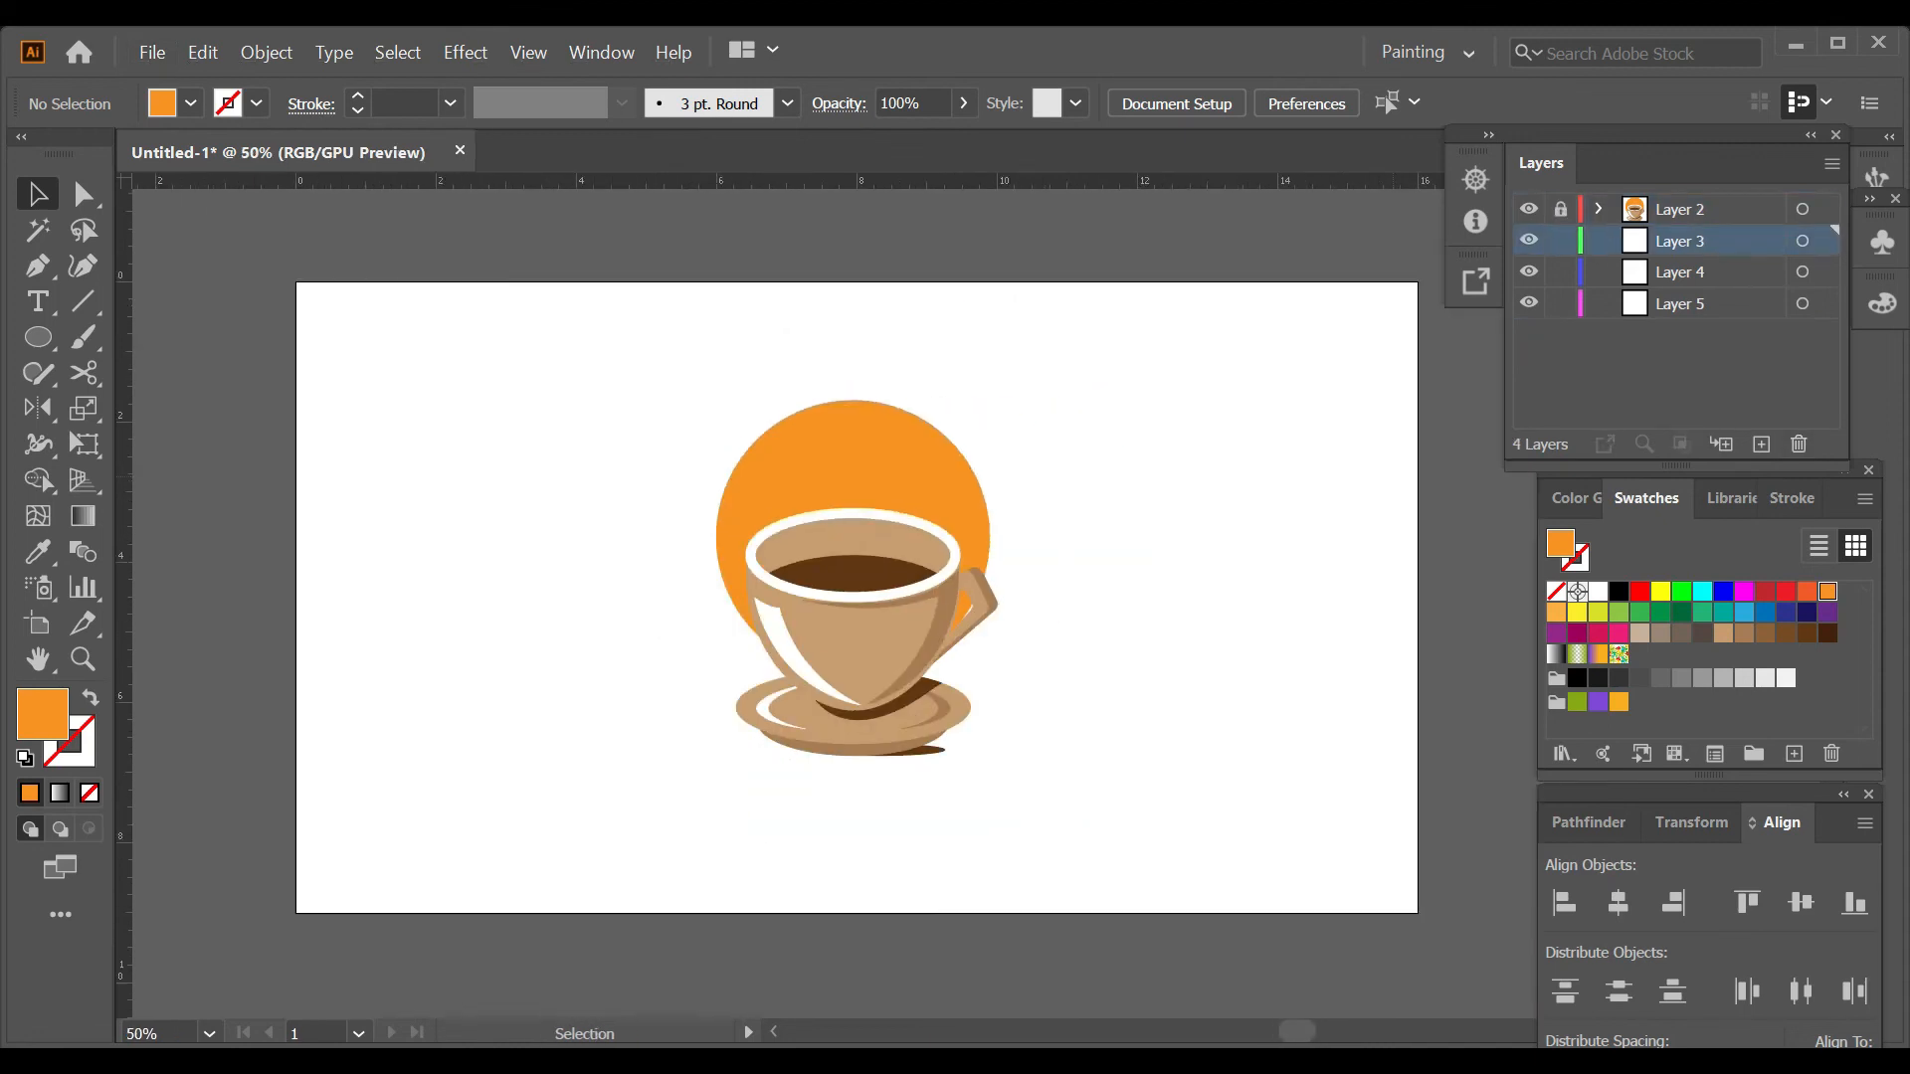